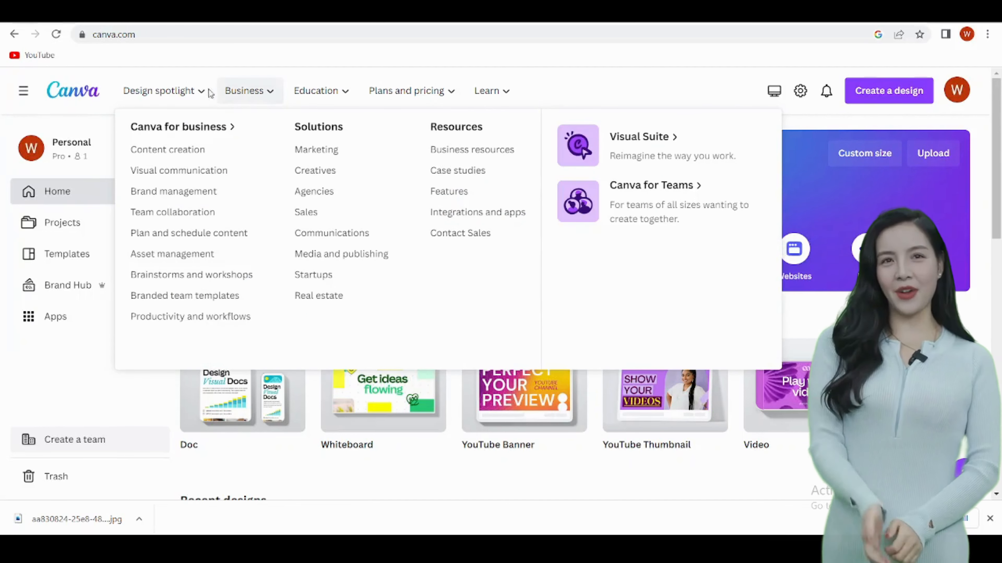
Browse the blank product categories and listings on Zazzle's Personalized Custom Gifts page.
mouse_move(176, 94)
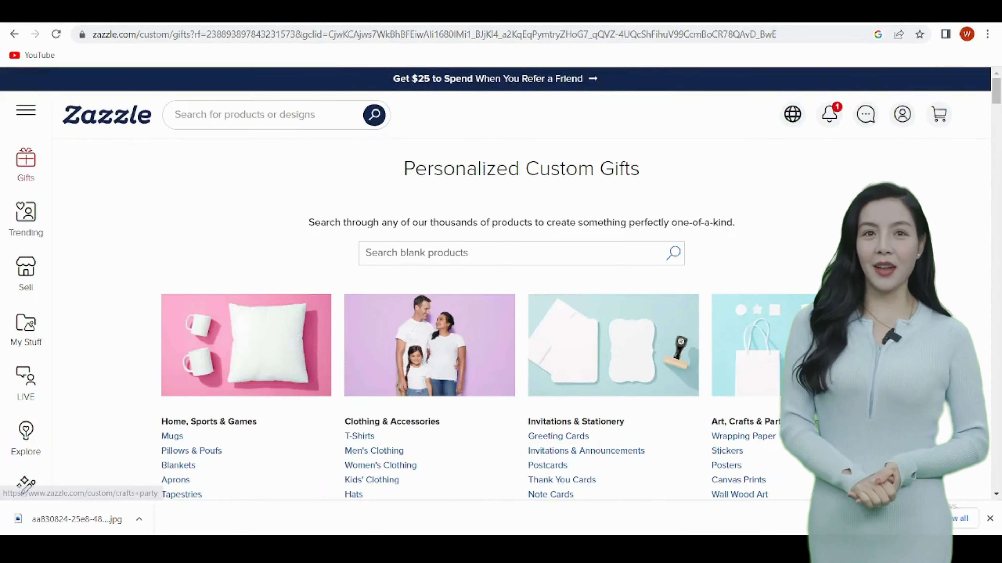
scroll(828, 347, down, 3)
scroll(828, 347, down, 6)
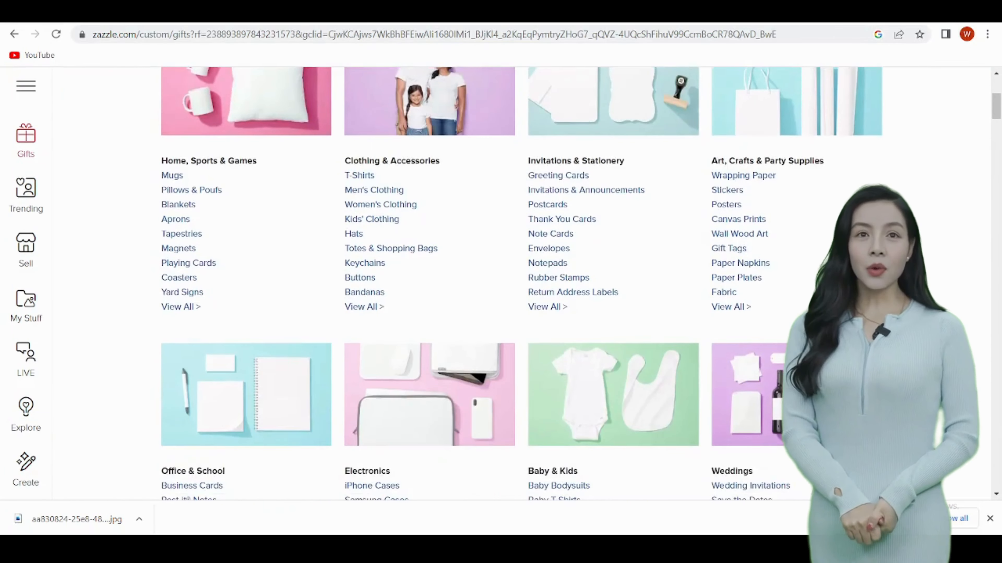
scroll(513, 284, down, 10)
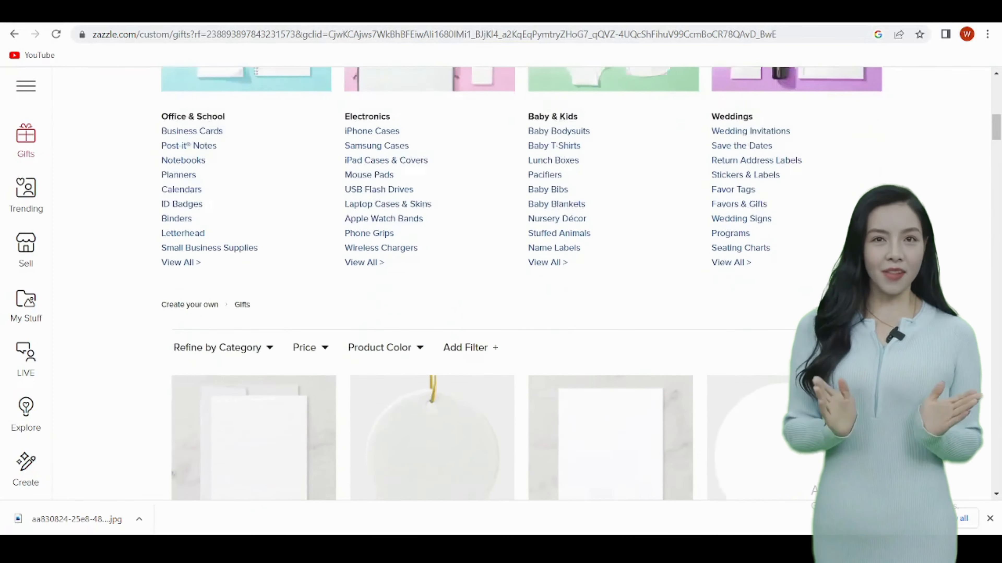
scroll(789, 394, down, 9)
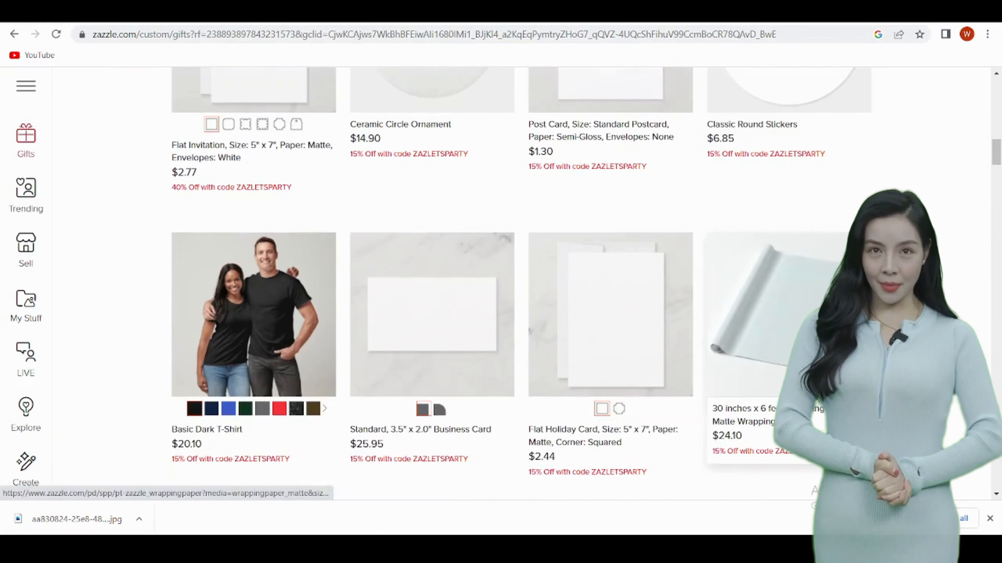
scroll(789, 395, down, 13)
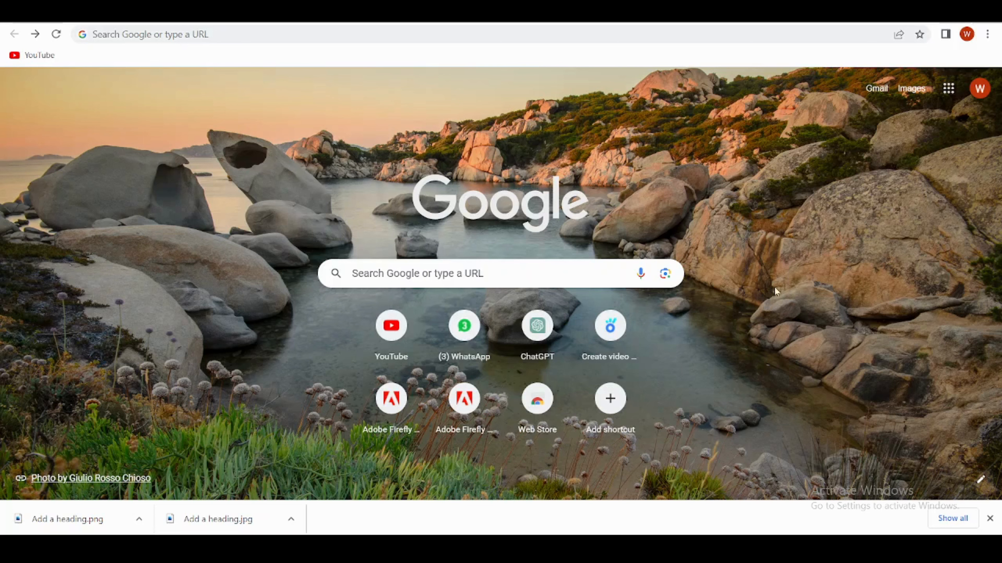
Search Google for Canva and open the Canva website from the results.
click(519, 33)
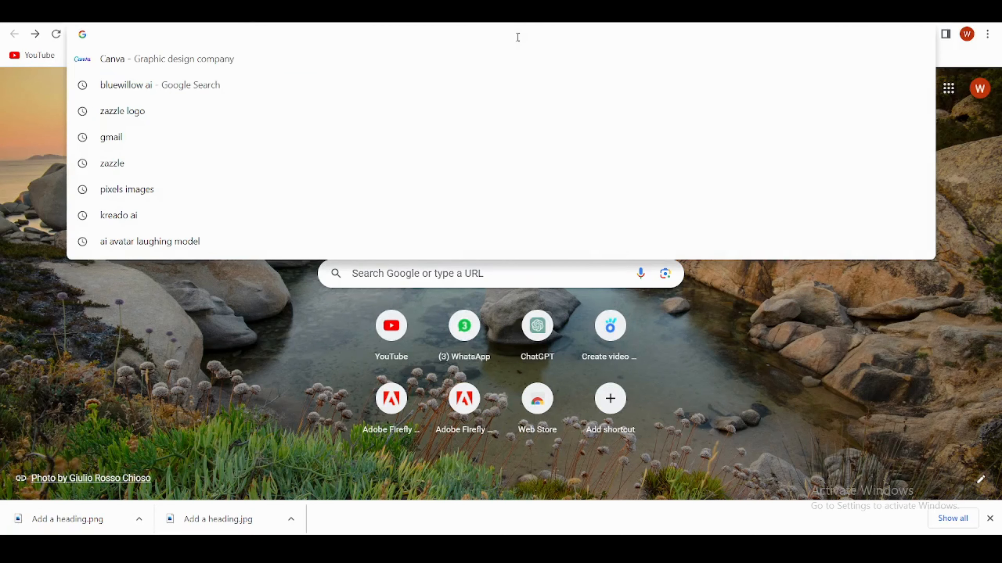
click(520, 65)
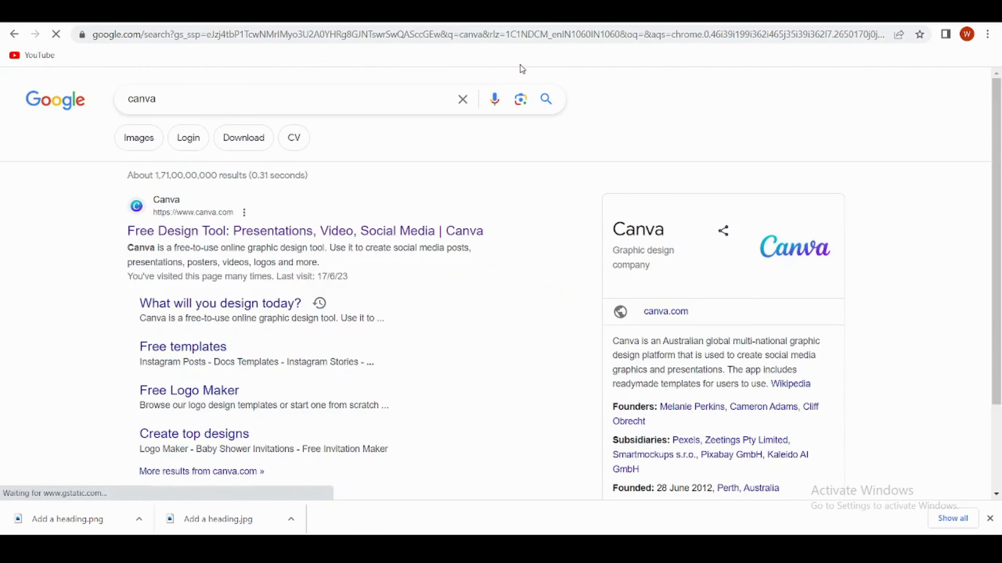
click(451, 231)
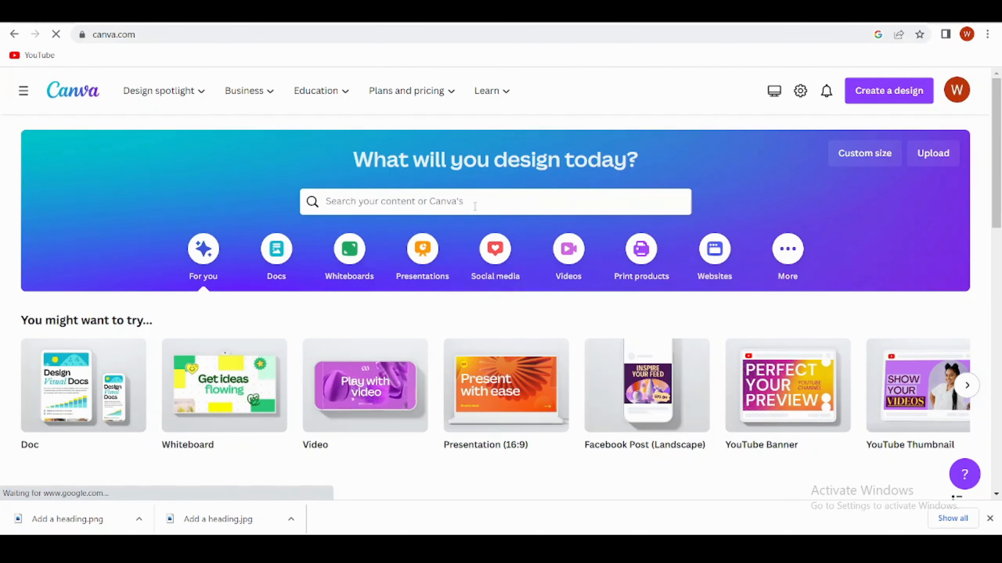
Search the Canva templates for "birthday cards".
click(475, 206)
text(b)
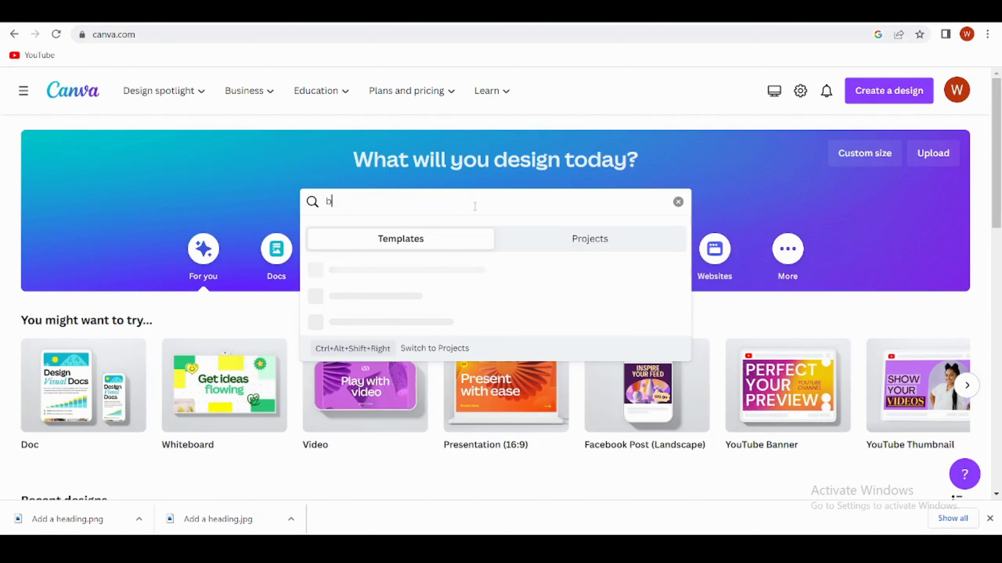
text(irth)
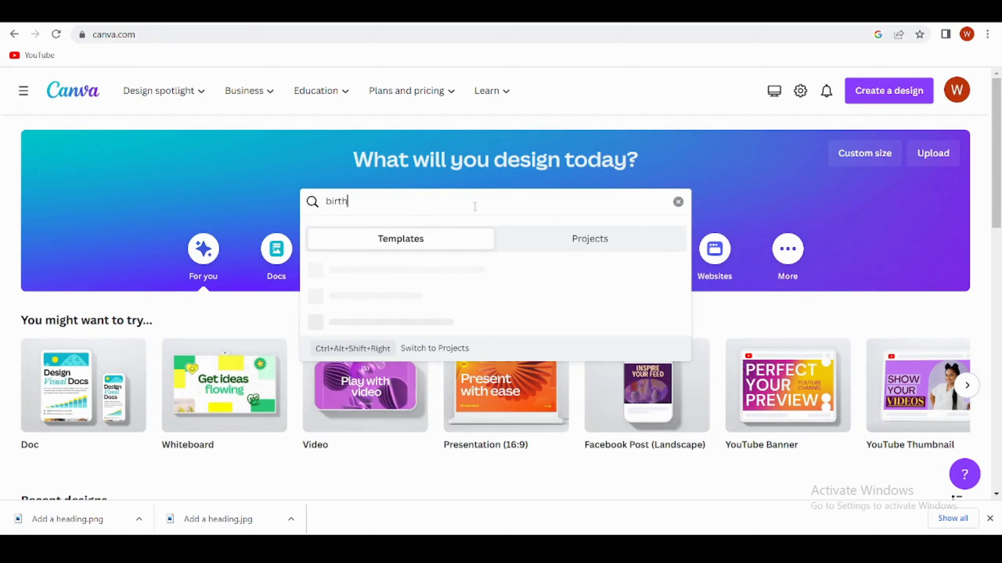
text(day ca)
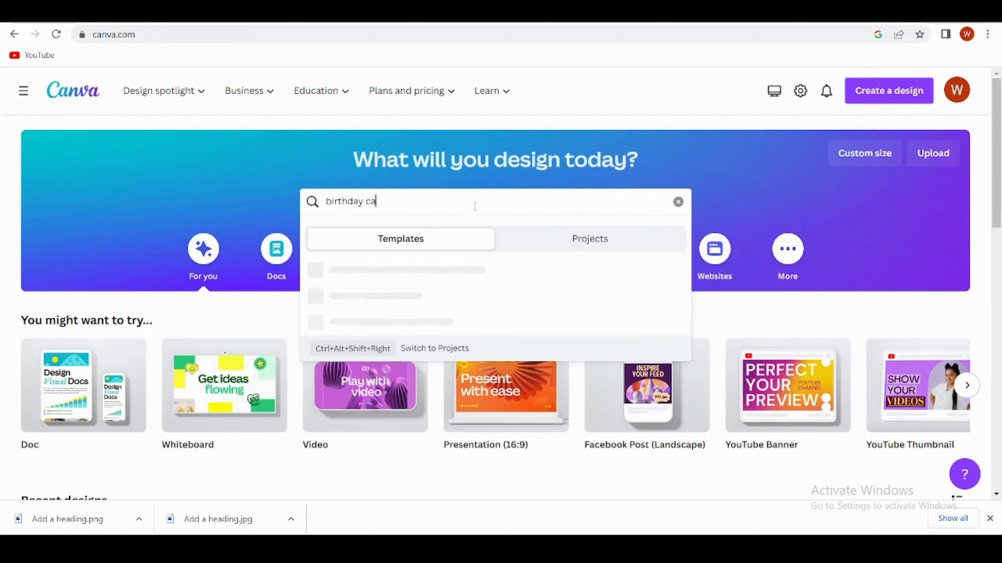
text(rds)
key(Return)
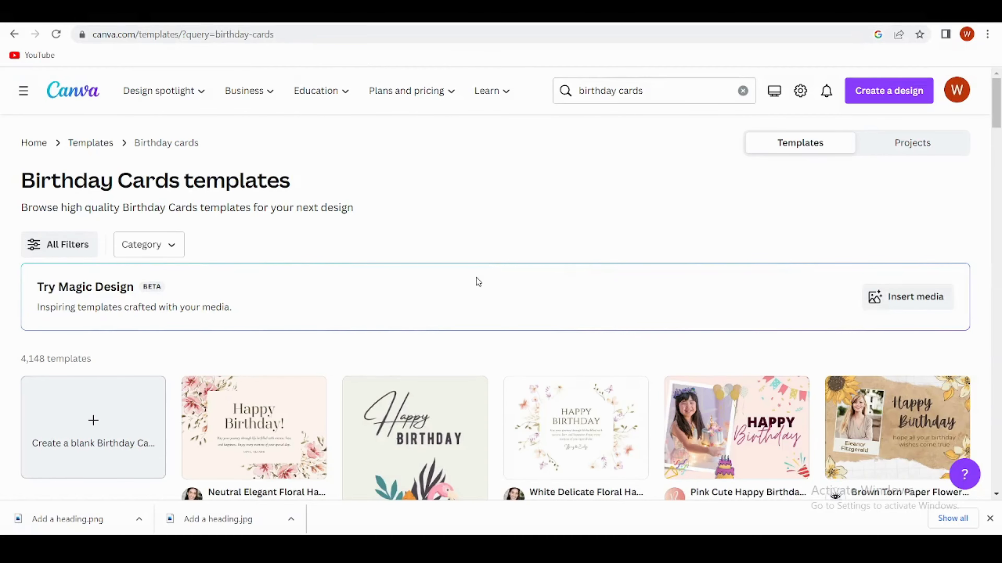
Examine the birthday card templates for design ideas and check which ones are Pro templates.
scroll(475, 277, down, 2)
scroll(689, 423, down, 3)
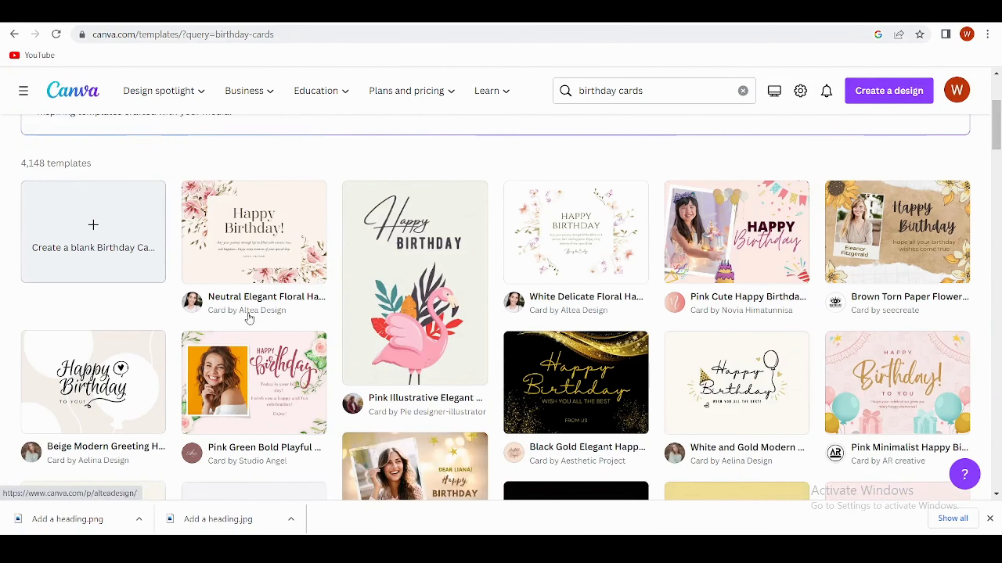
scroll(481, 418, down, 5)
scroll(662, 356, down, 3)
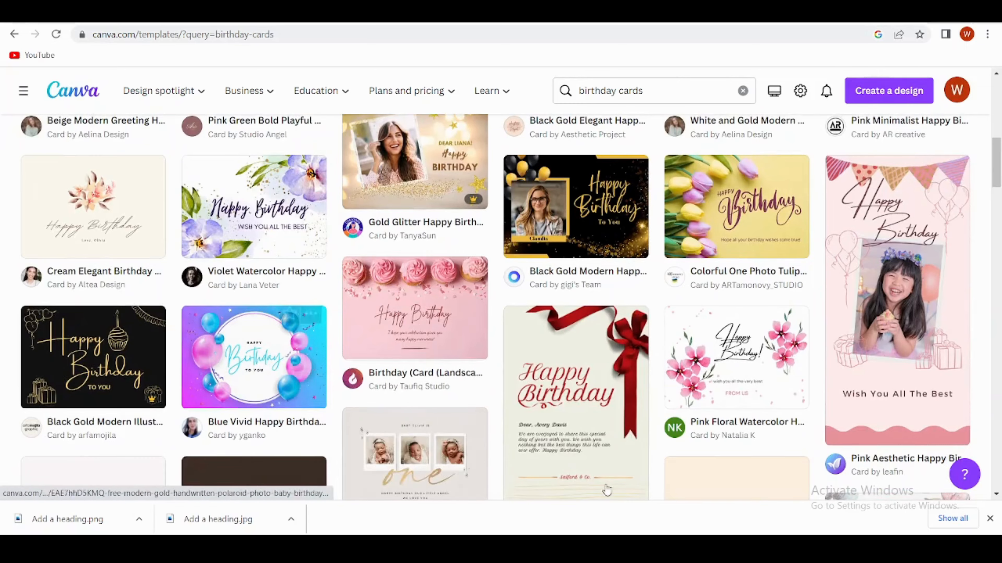
scroll(512, 481, down, 8)
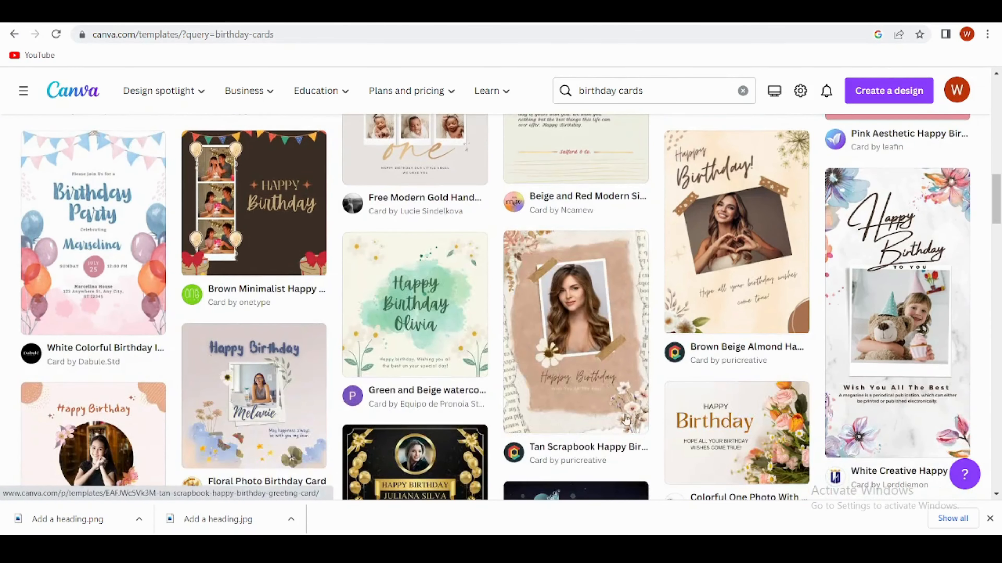
scroll(426, 478, down, 5)
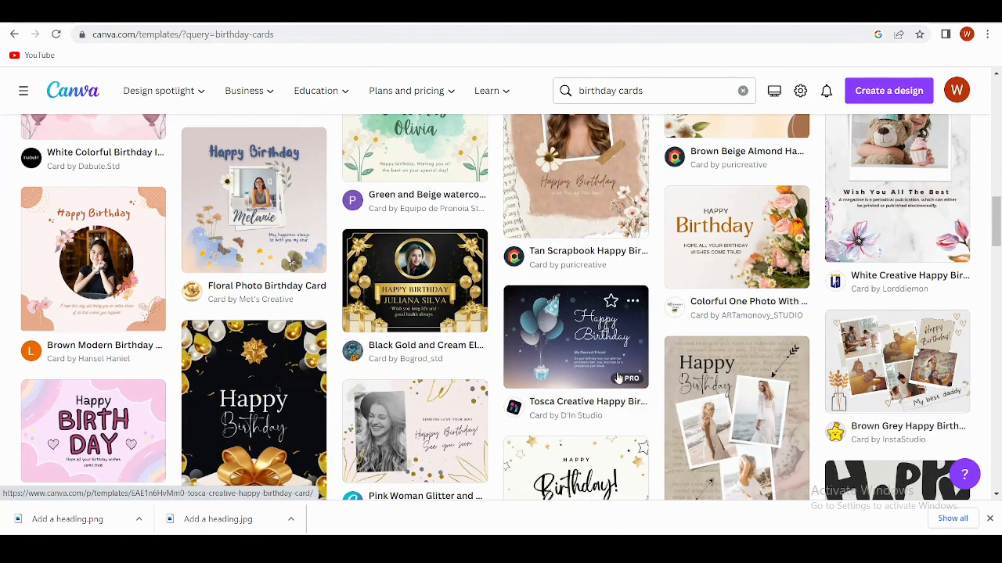
mouse_move(643, 378)
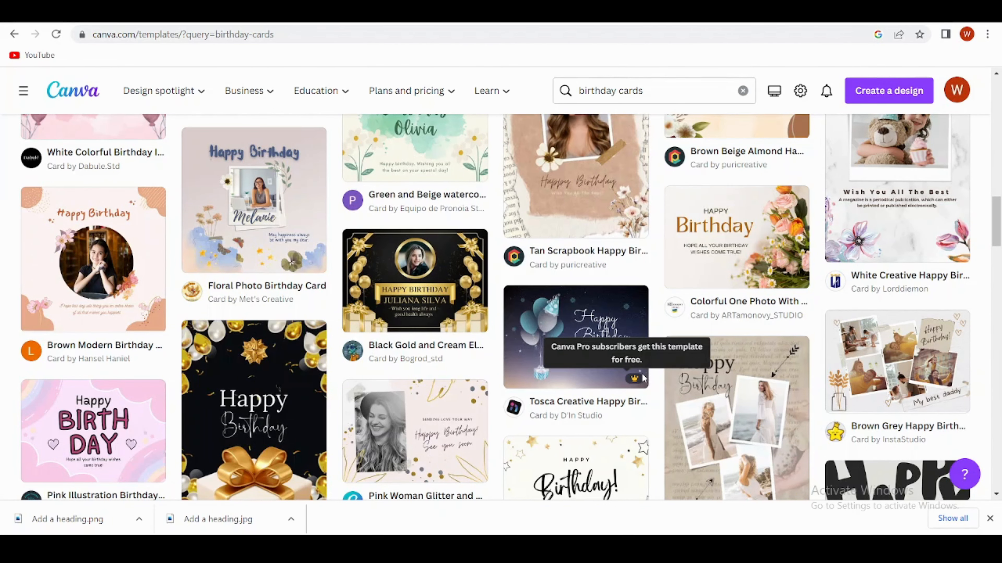
scroll(643, 378, up, 10)
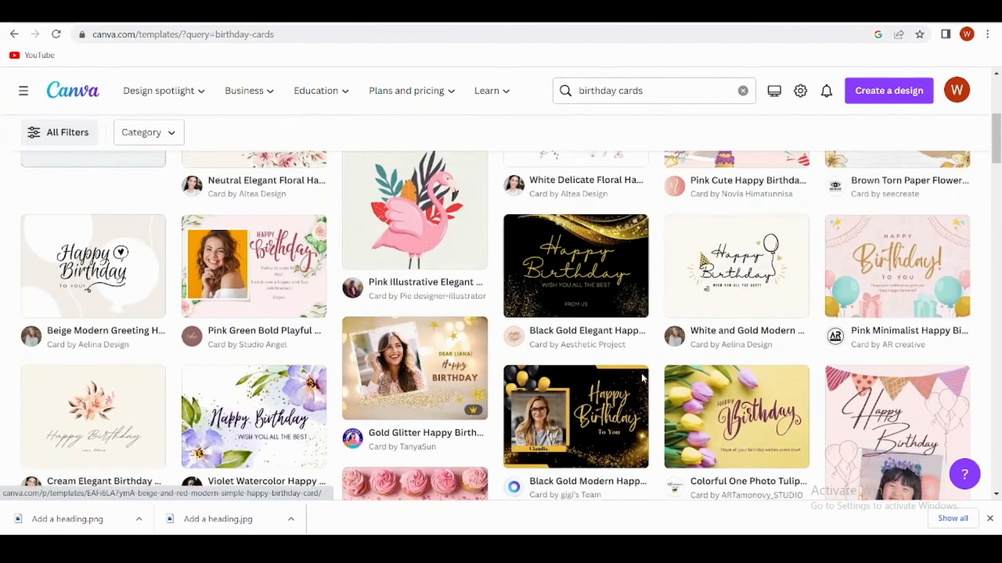
scroll(643, 378, up, 1)
scroll(256, 320, up, 5)
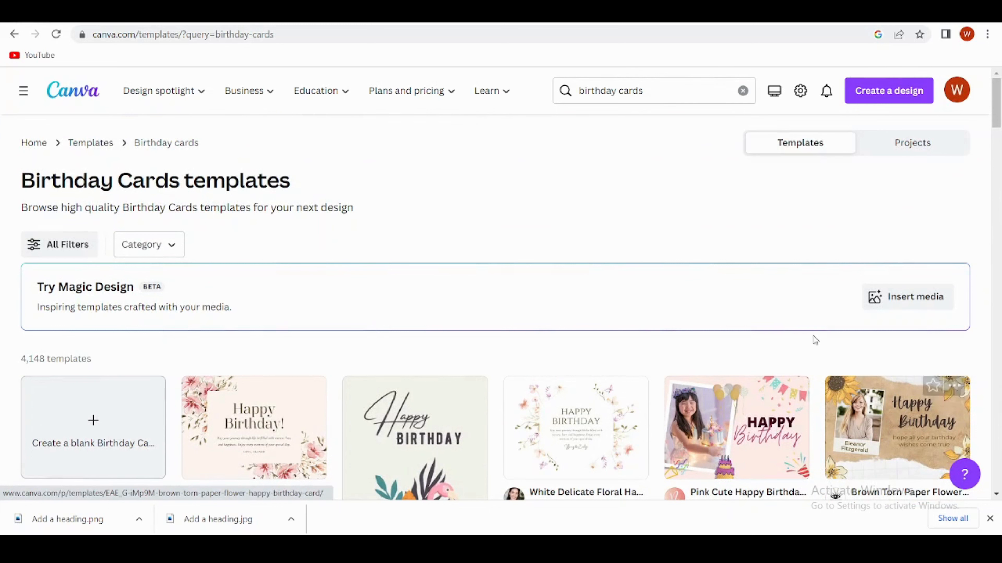
Create a new blank design with the recent custom size 5.25 × 5.25 cm.
click(882, 95)
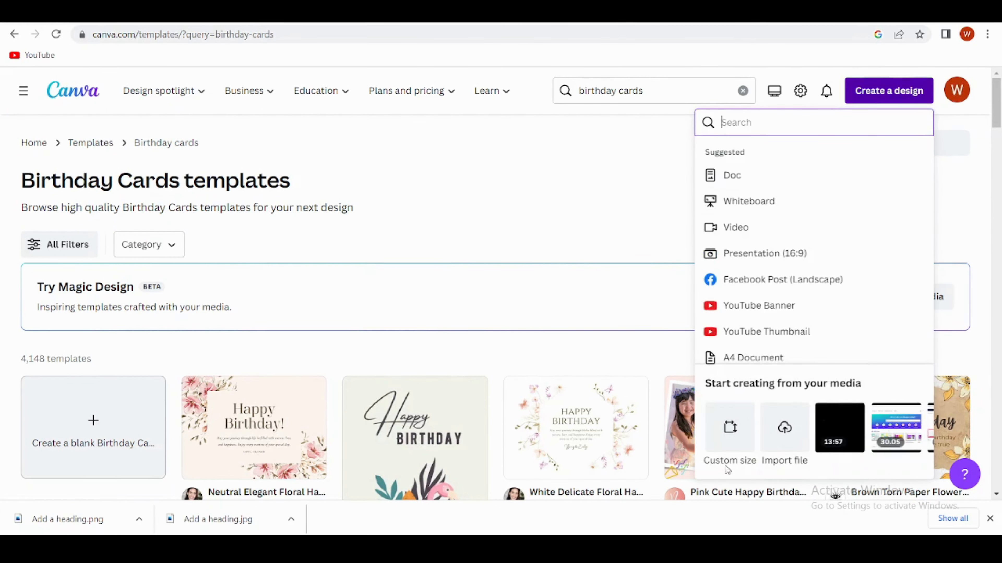
click(730, 428)
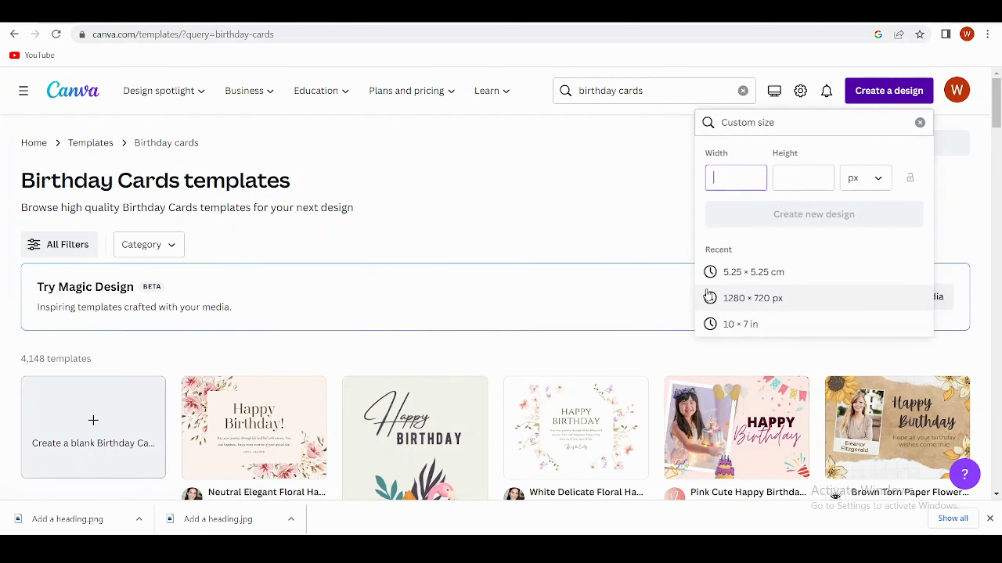
click(793, 279)
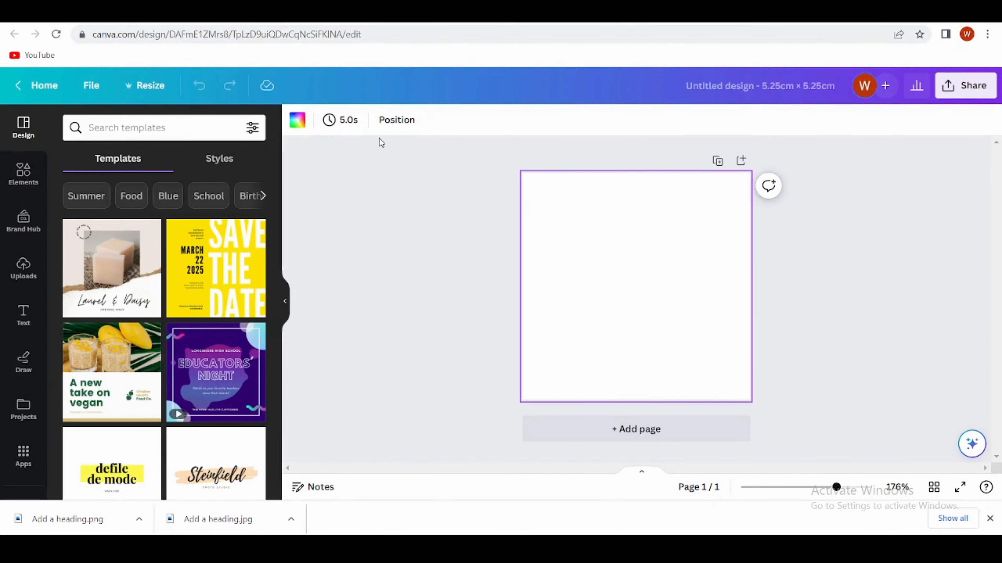
Fill the page background with the solid dark teal default colour.
click(296, 125)
scroll(158, 355, down, 3)
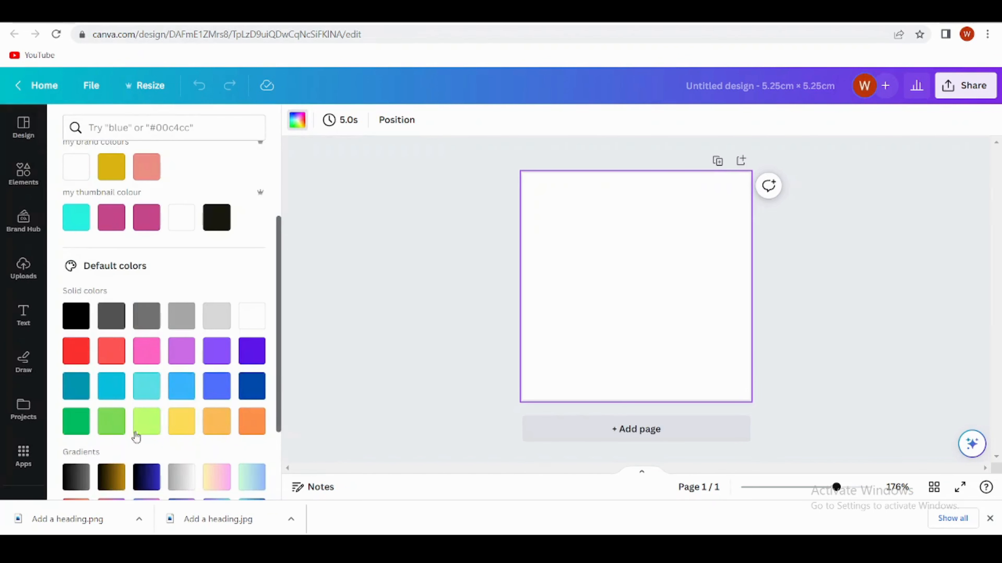
click(75, 385)
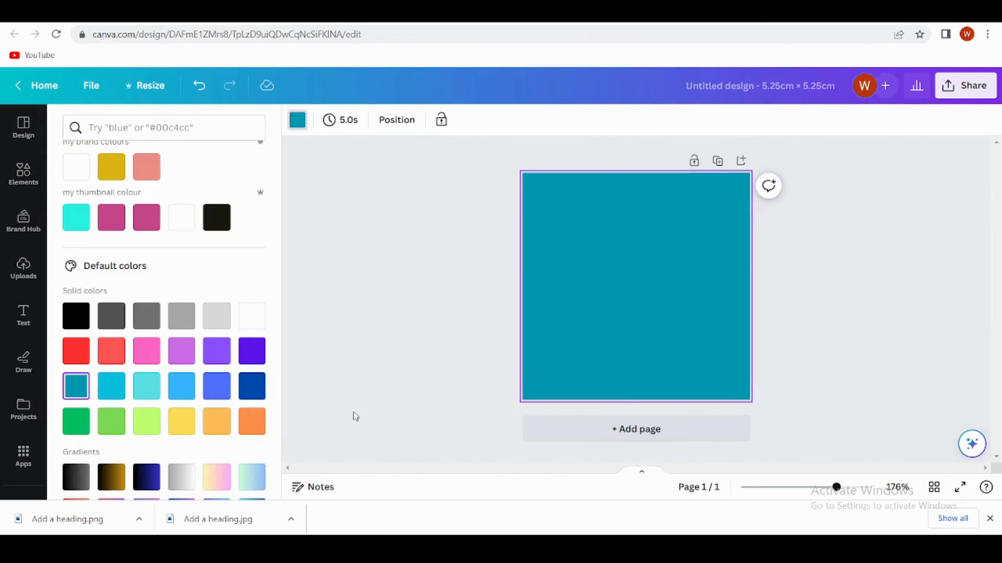
click(646, 346)
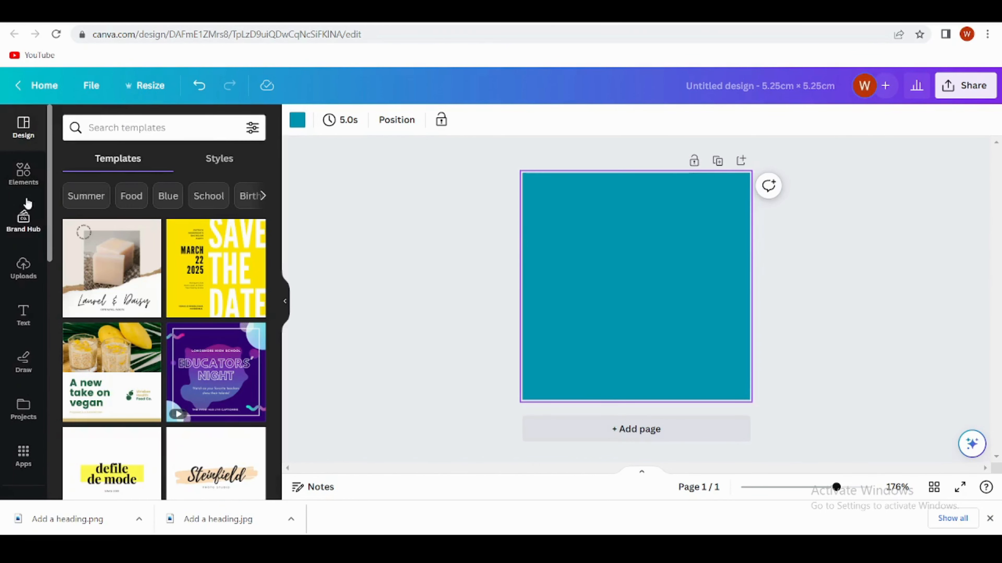
Add a square shape with a custom pale beige fill near the page's upper-left corner.
click(15, 178)
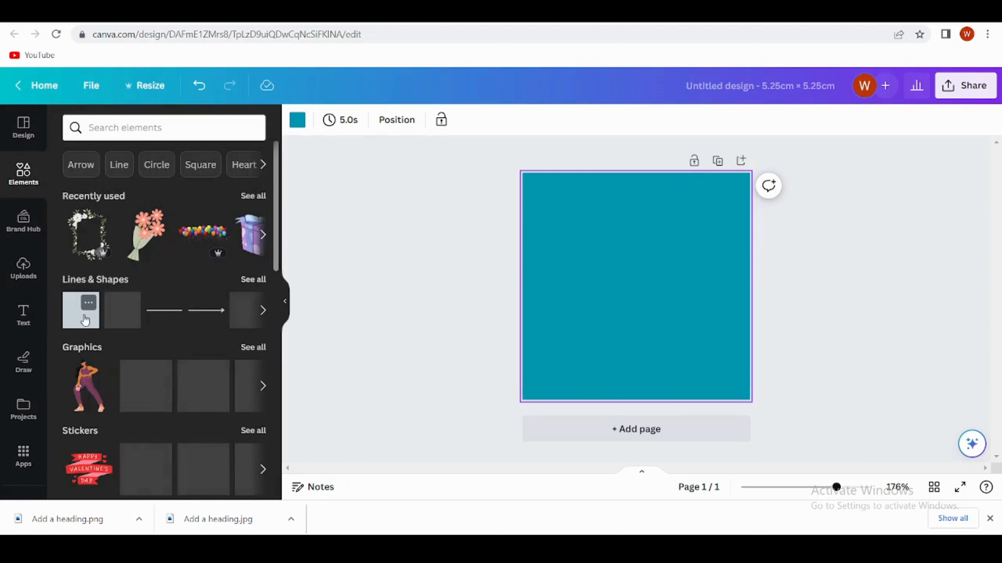
click(81, 310)
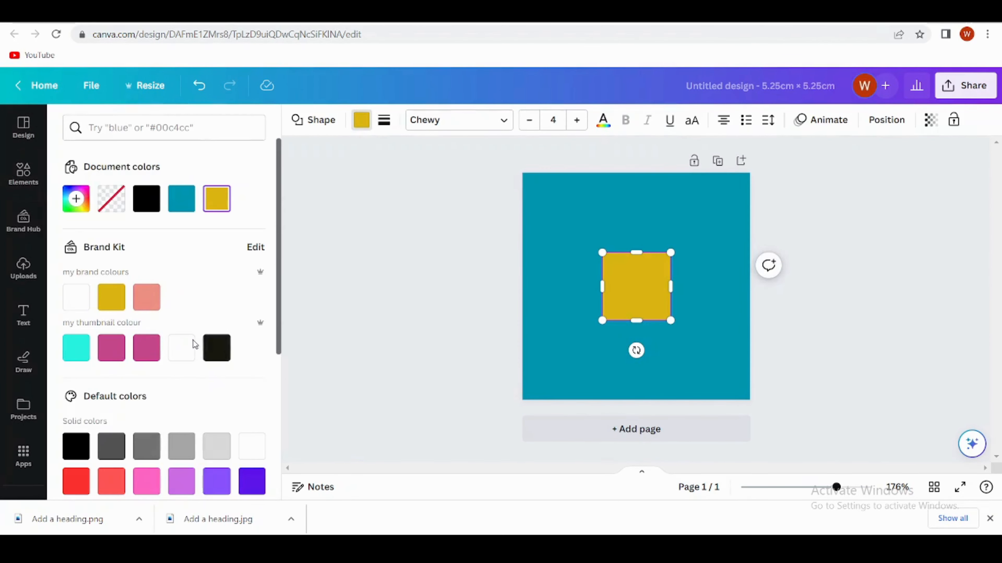
scroll(164, 371, down, 3)
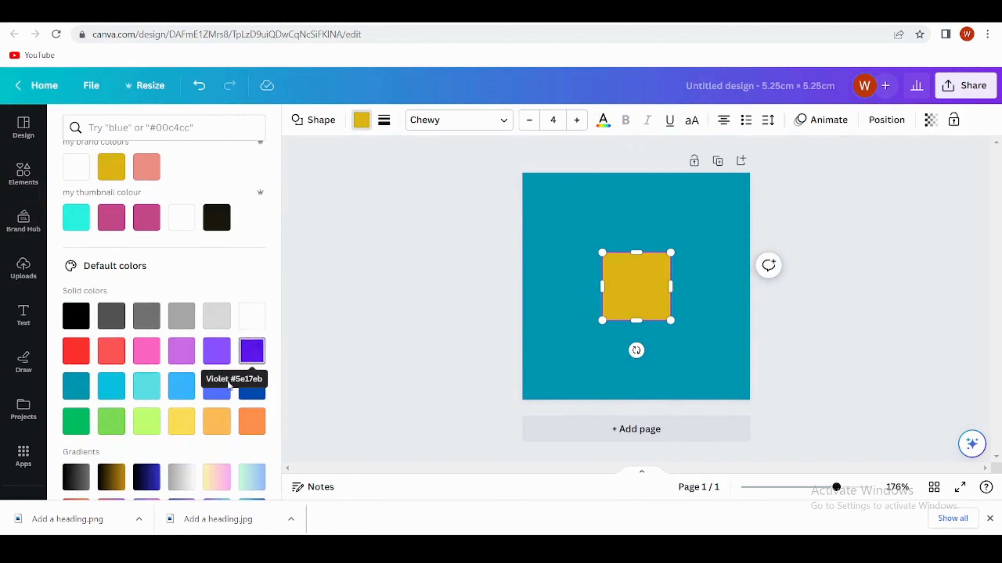
scroll(138, 273, up, 3)
click(73, 197)
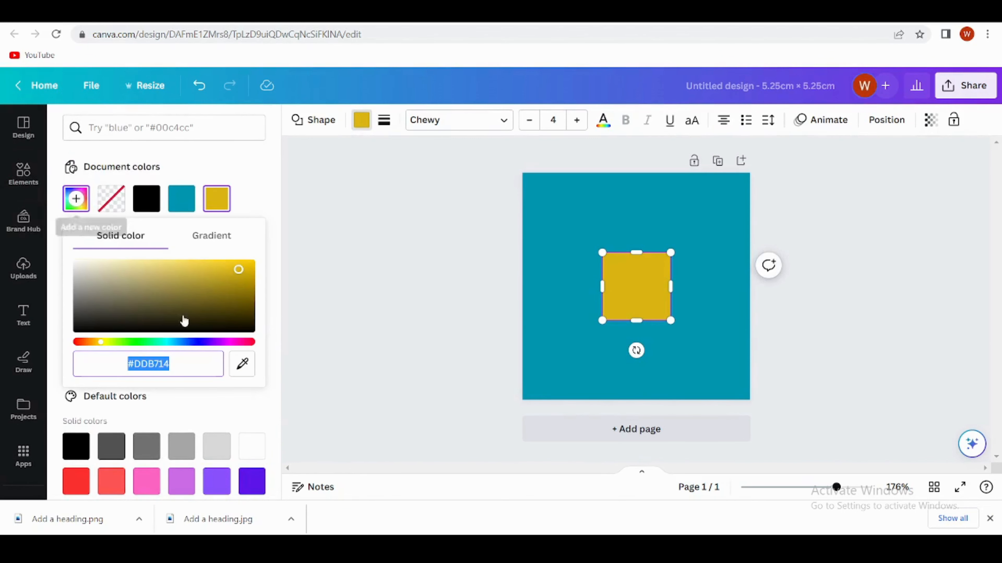
drag(88, 267, 106, 271)
drag(623, 298, 559, 237)
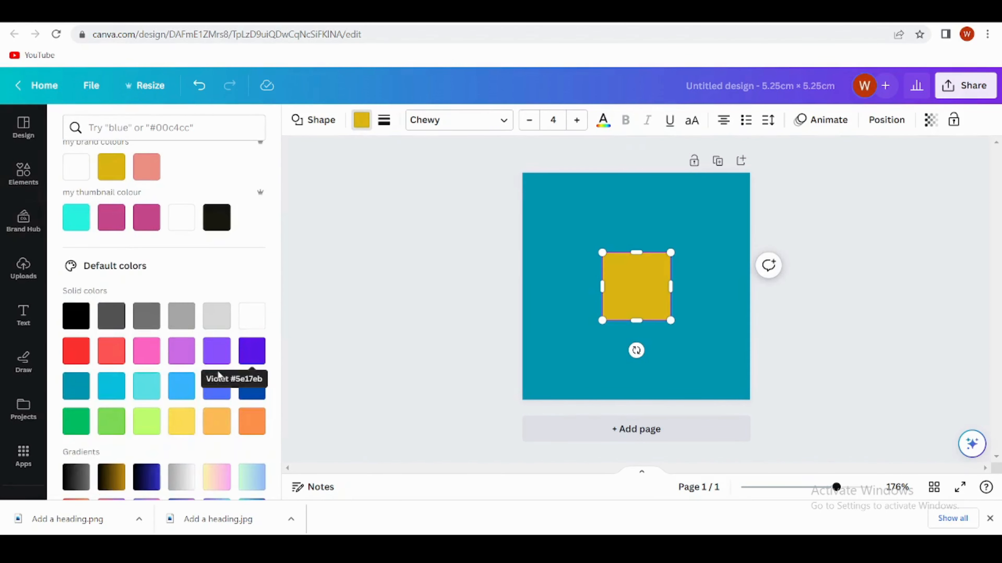
scroll(118, 256, up, 4)
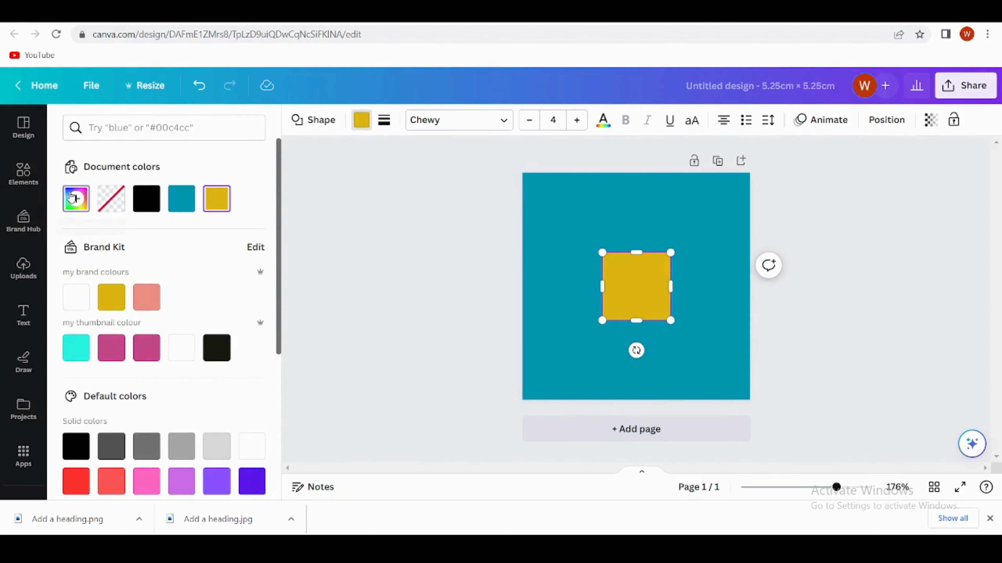
click(76, 199)
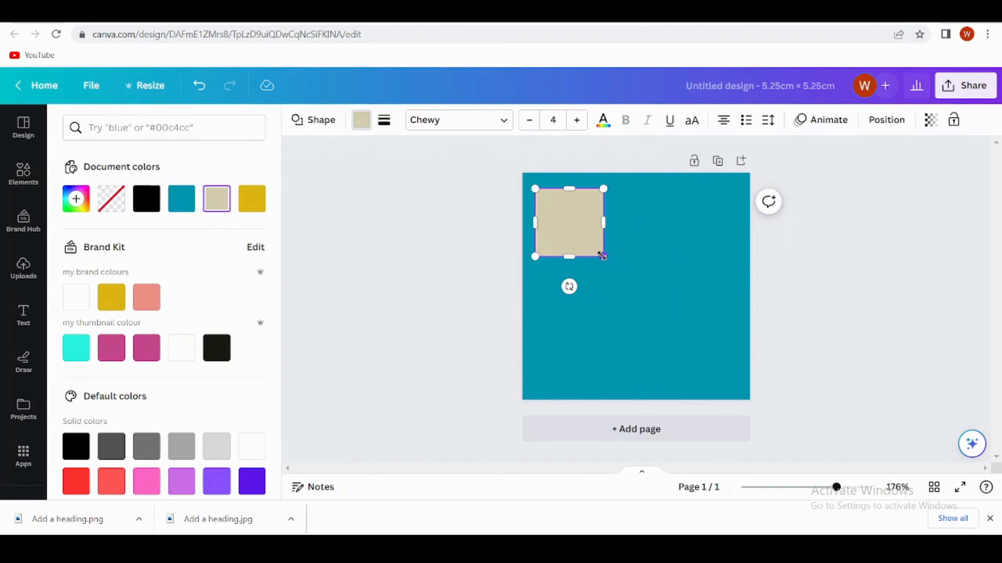
Enlarge the beige square and centre it on the page, leaving an even teal border all around.
drag(601, 254, 733, 384)
drag(669, 324, 670, 323)
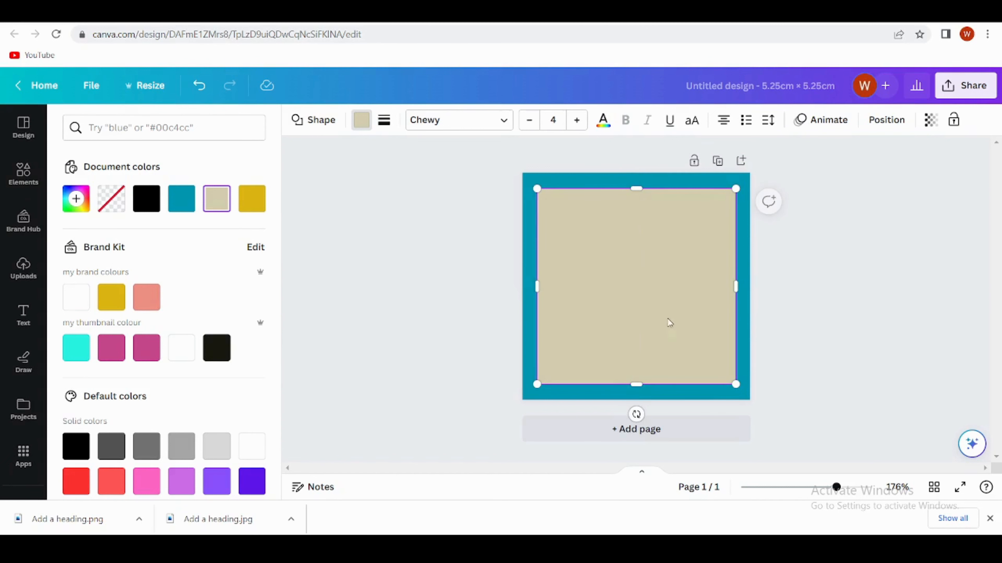
click(910, 359)
click(850, 310)
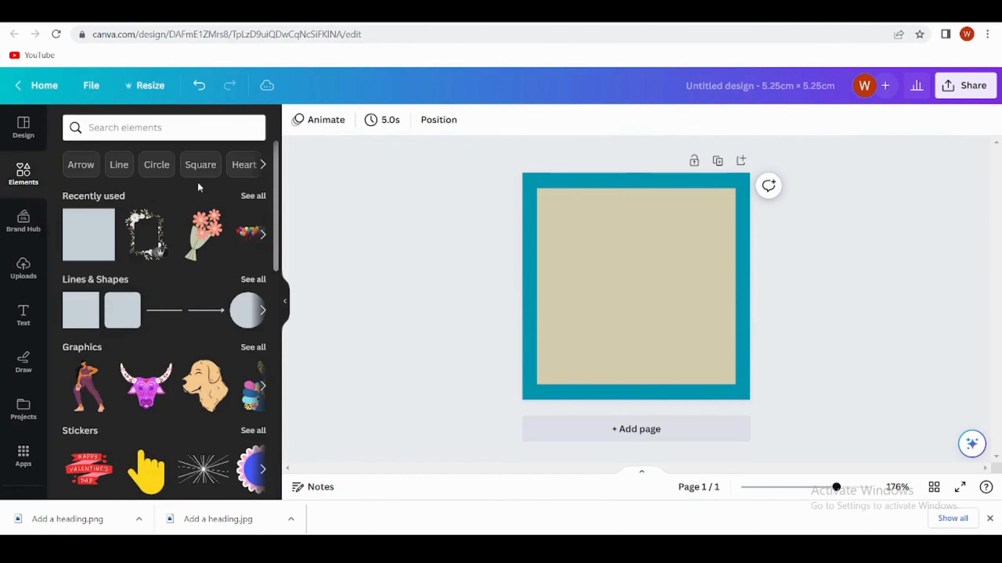
Search the elements library for "birthday" and show all matching graphics.
click(123, 126)
text(bi)
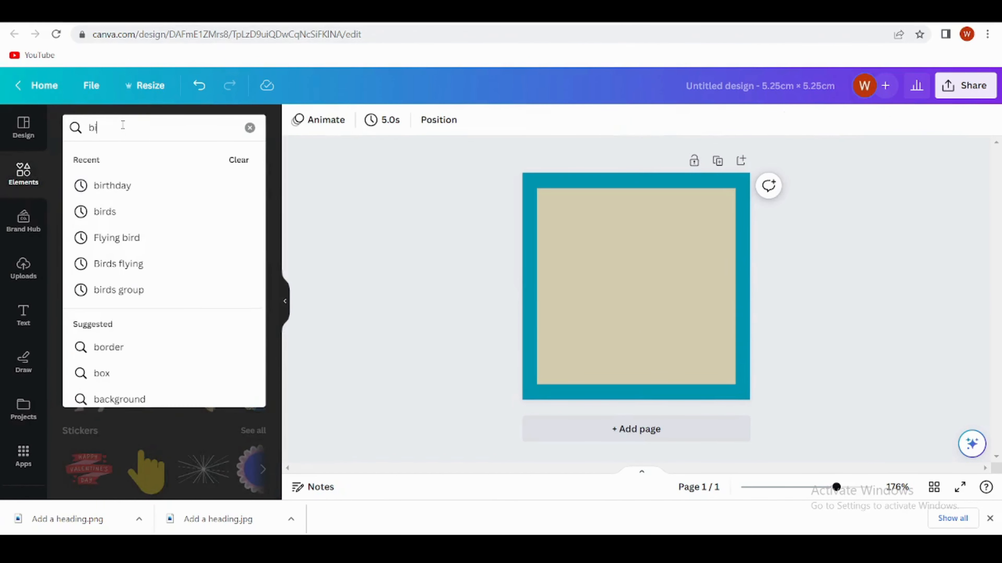
text(rthday)
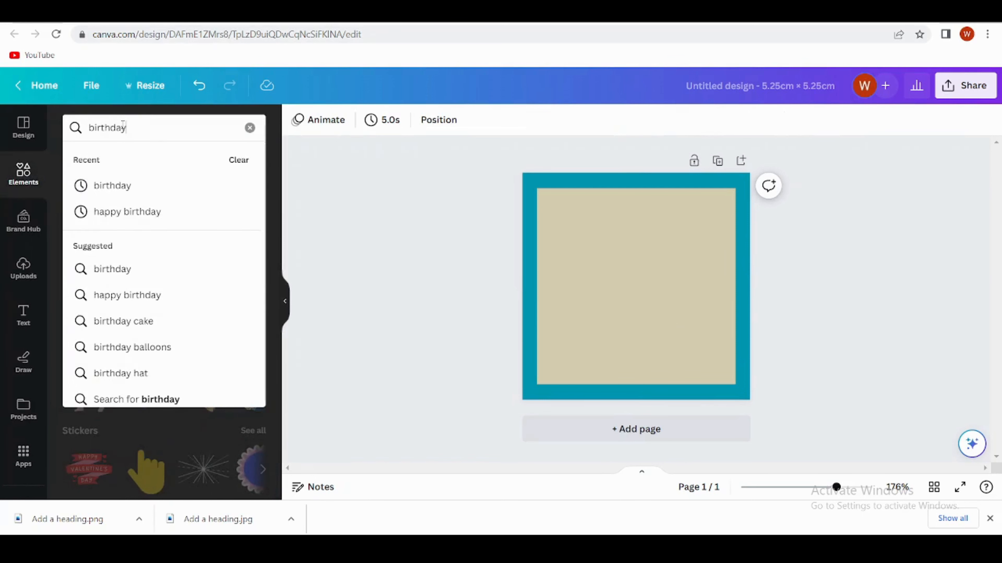
key(Return)
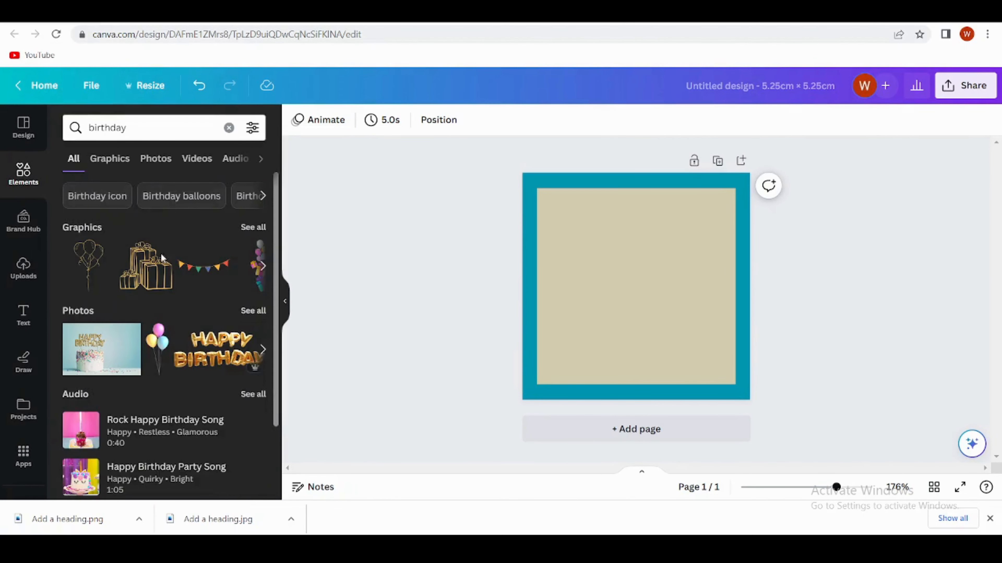
click(251, 233)
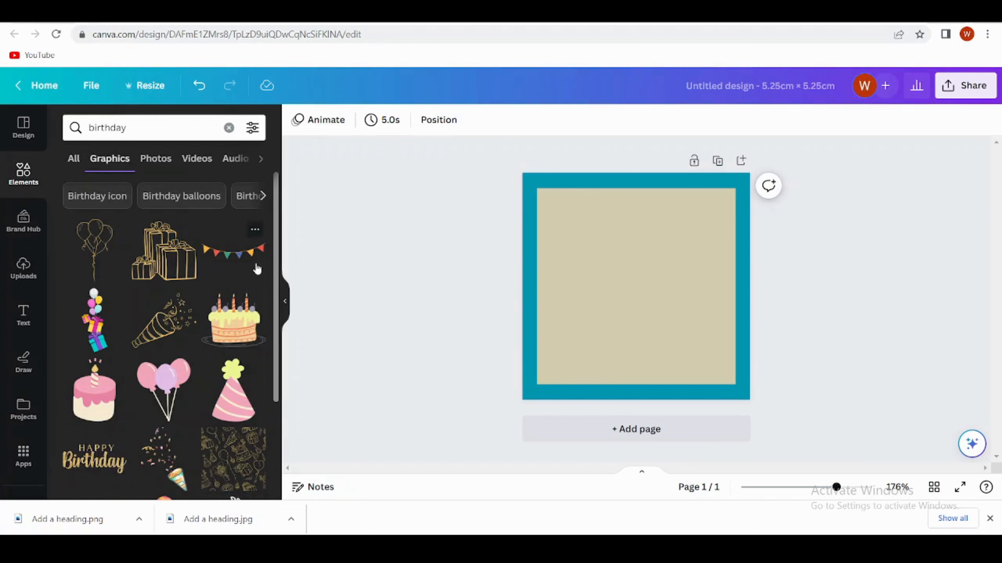
Add the multicoloured triangle bunting graphic, enlarge it slightly and set it diagonally across the page's upper-right corner.
click(246, 254)
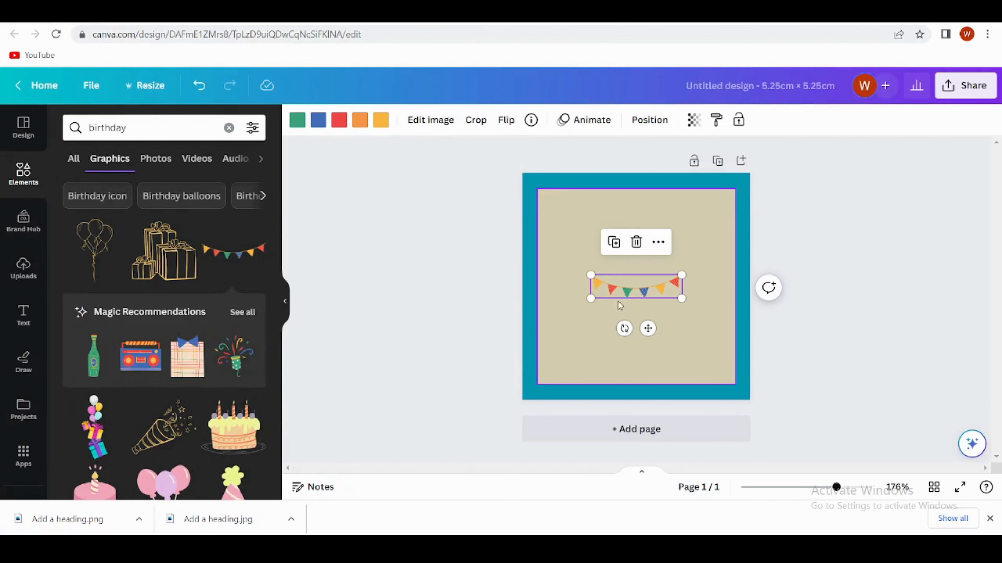
drag(588, 272, 574, 261)
drag(617, 328, 733, 204)
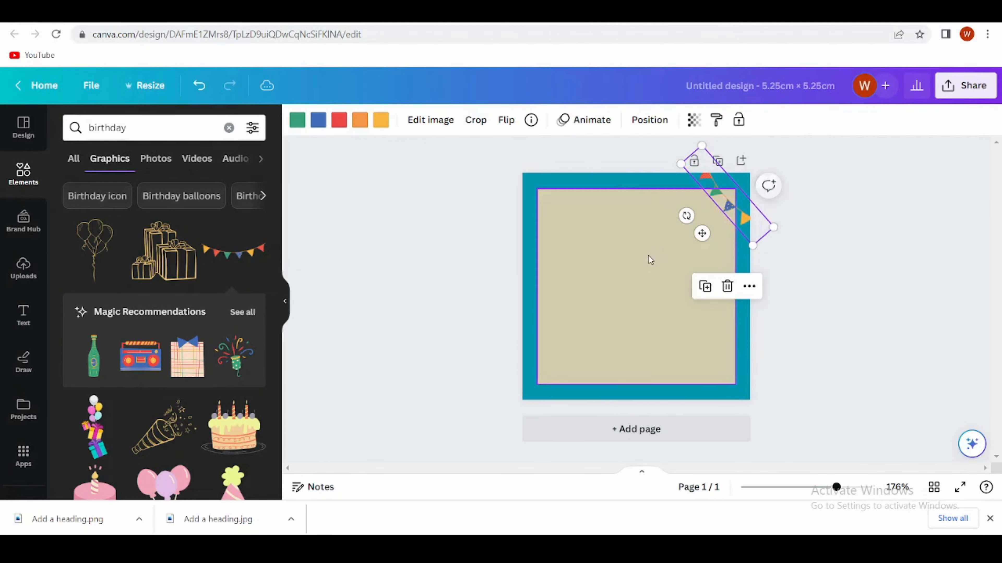
Recolour the beige square panel with the custom light grey #D6D1D1, trying white and teal as well.
click(648, 256)
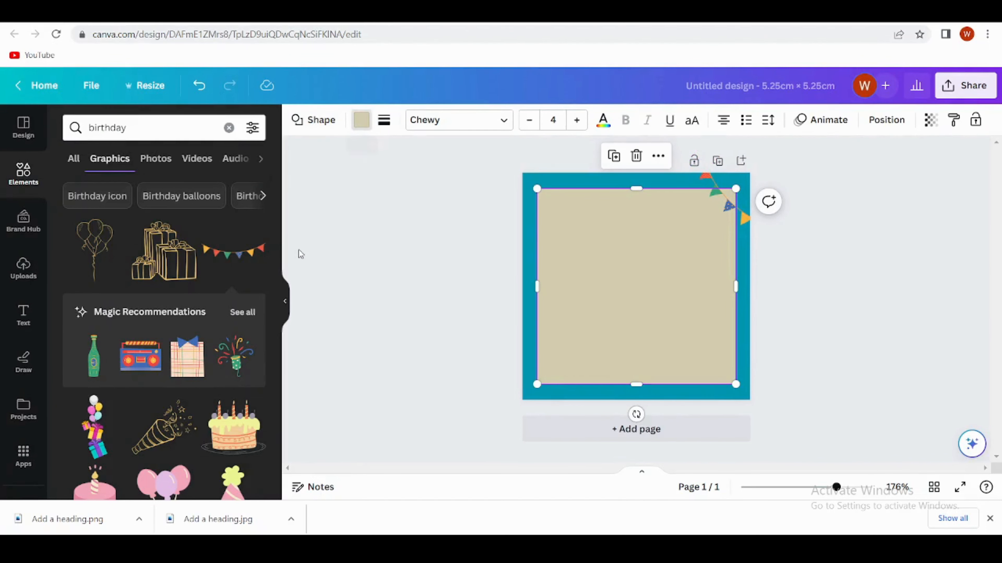
click(112, 187)
scroll(173, 215, down, 3)
click(176, 194)
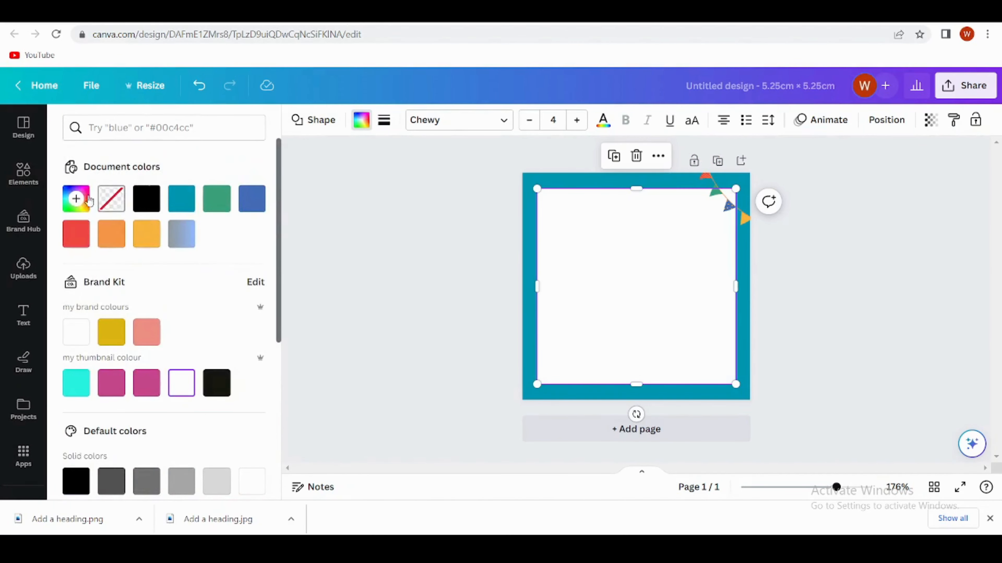
click(76, 198)
mouse_move(79, 265)
mouse_down()
mouse_move(86, 276)
mouse_move(78, 272)
mouse_up()
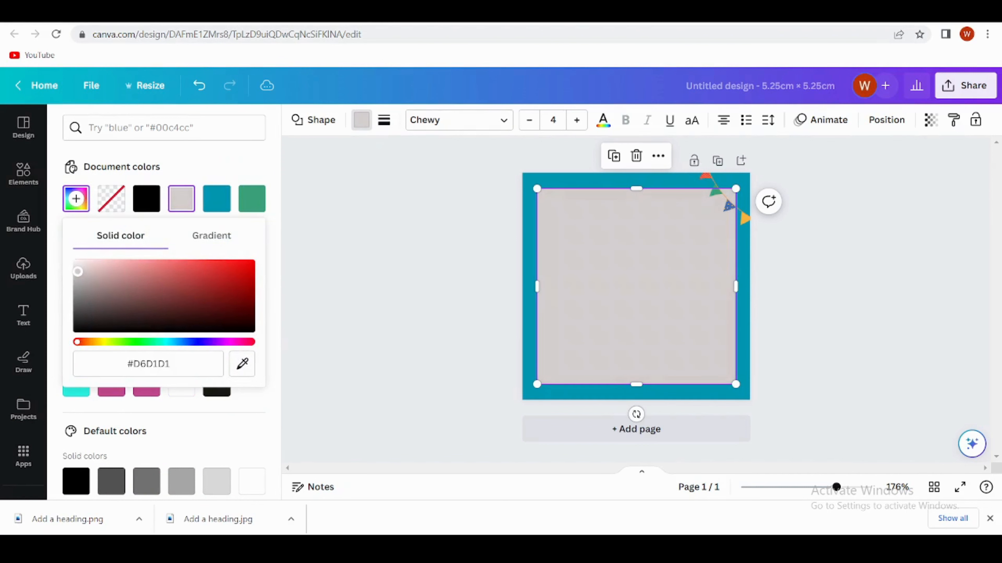
click(455, 403)
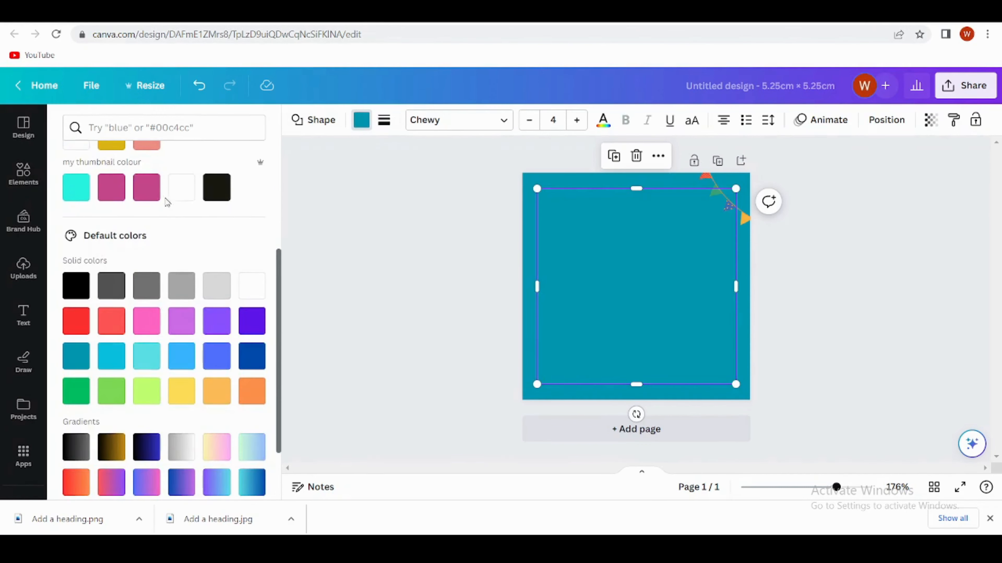
click(181, 191)
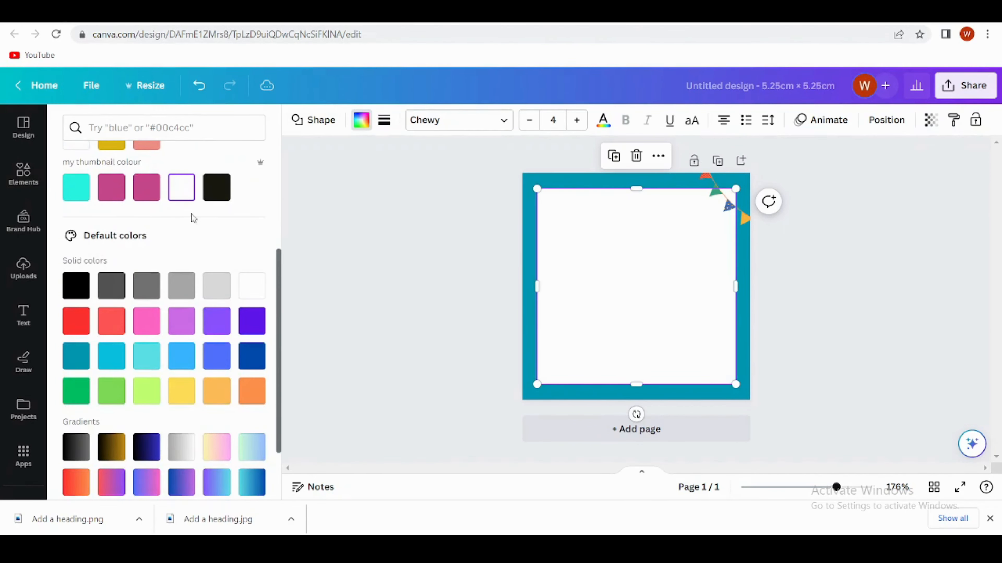
scroll(191, 232, up, 3)
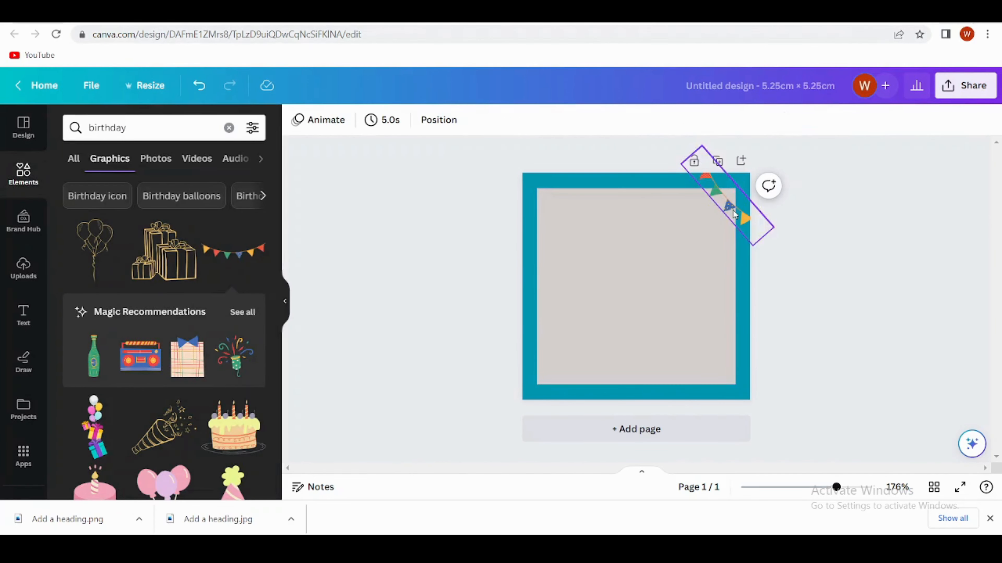
Add the pink and purple balloon corner graphic, fit it into the page's upper-left corner and enlarge it slightly.
scroll(199, 347, down, 3)
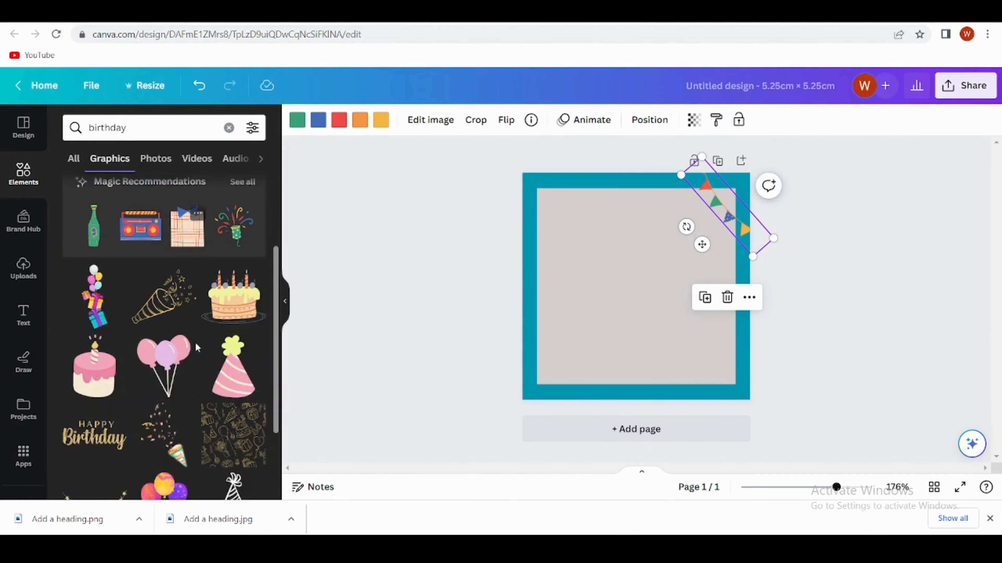
scroll(165, 383, down, 2)
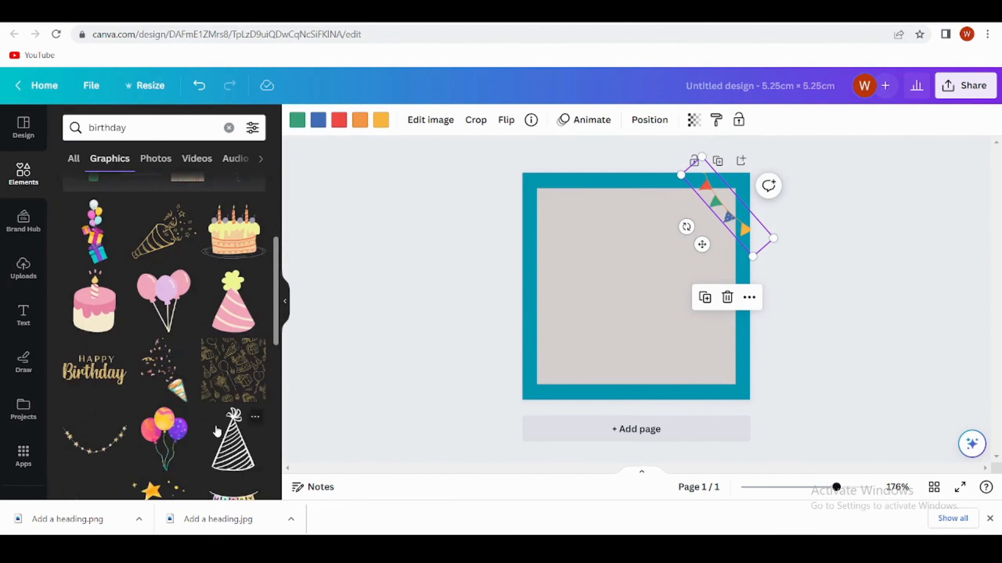
scroll(217, 425, down, 1)
scroll(235, 409, down, 1)
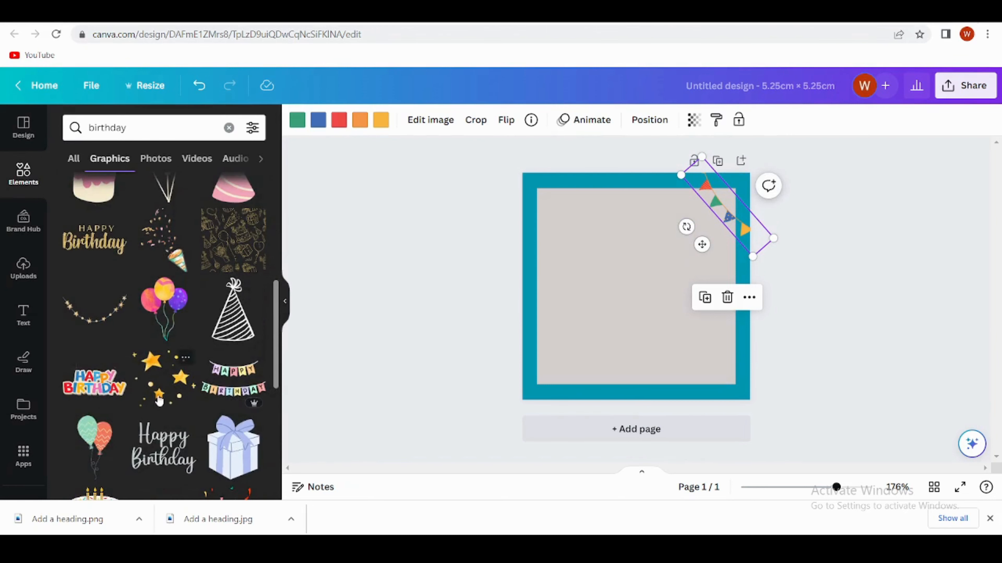
scroll(101, 401, down, 2)
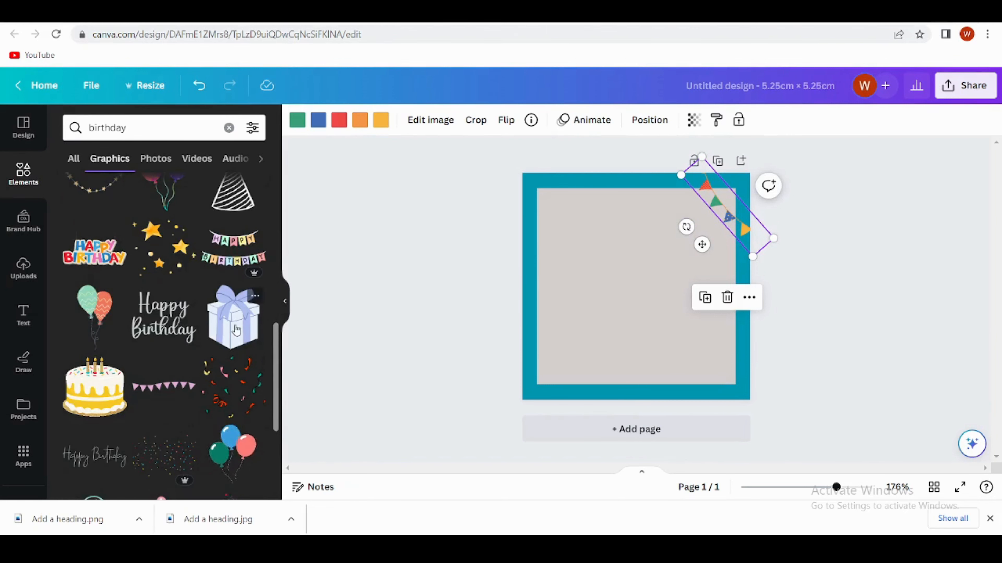
scroll(202, 373, down, 3)
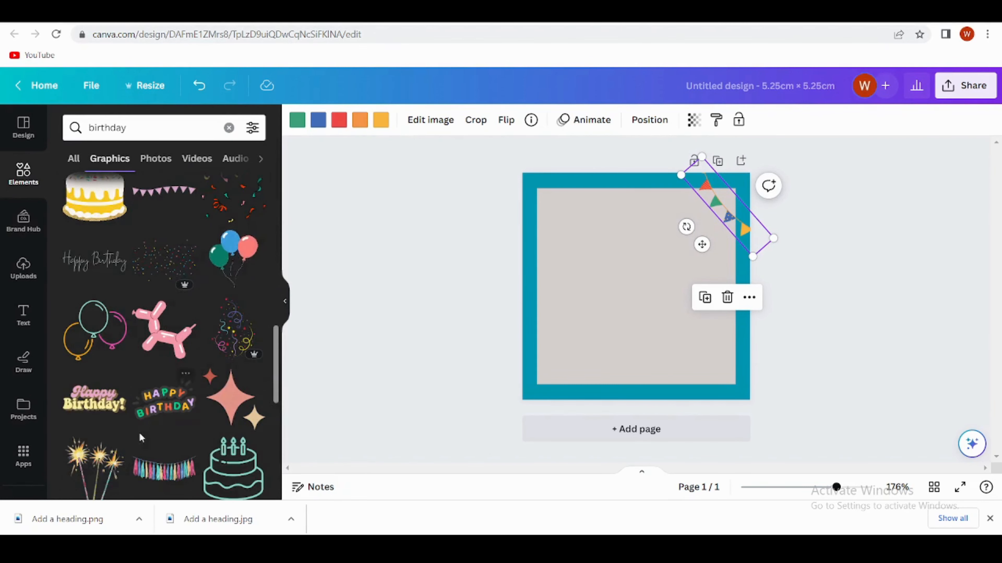
scroll(162, 418, down, 2)
click(214, 417)
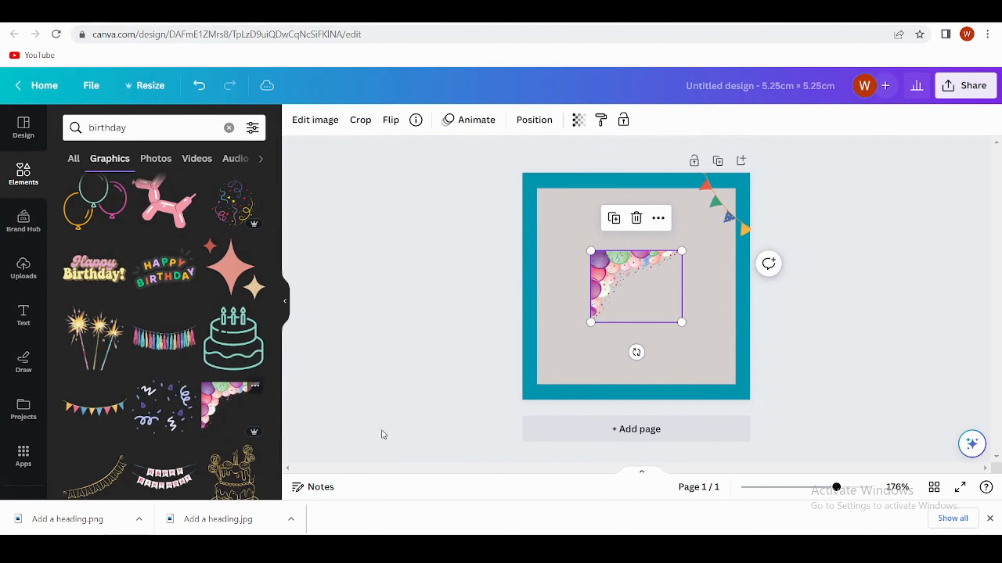
drag(633, 280, 568, 213)
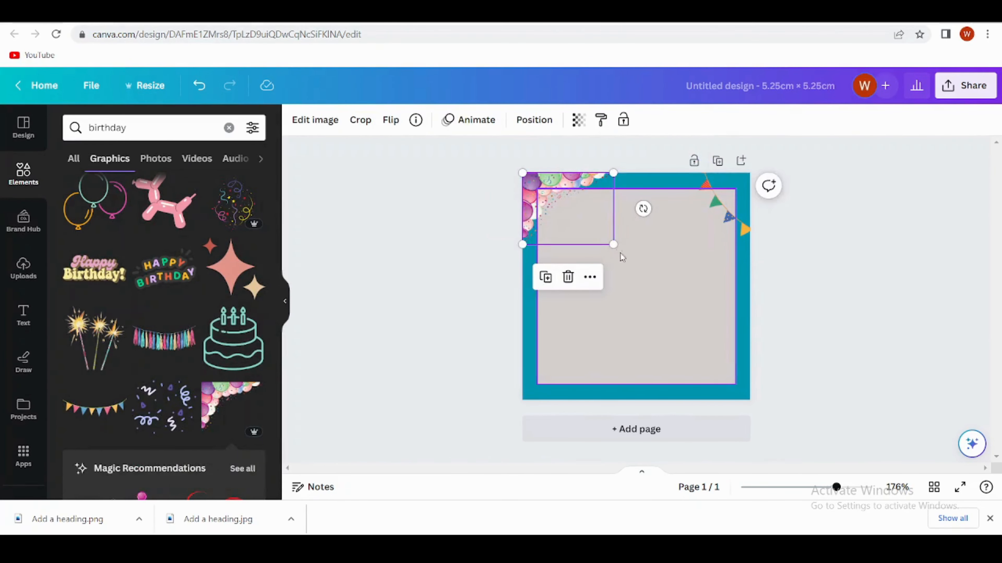
drag(615, 246, 636, 263)
click(469, 289)
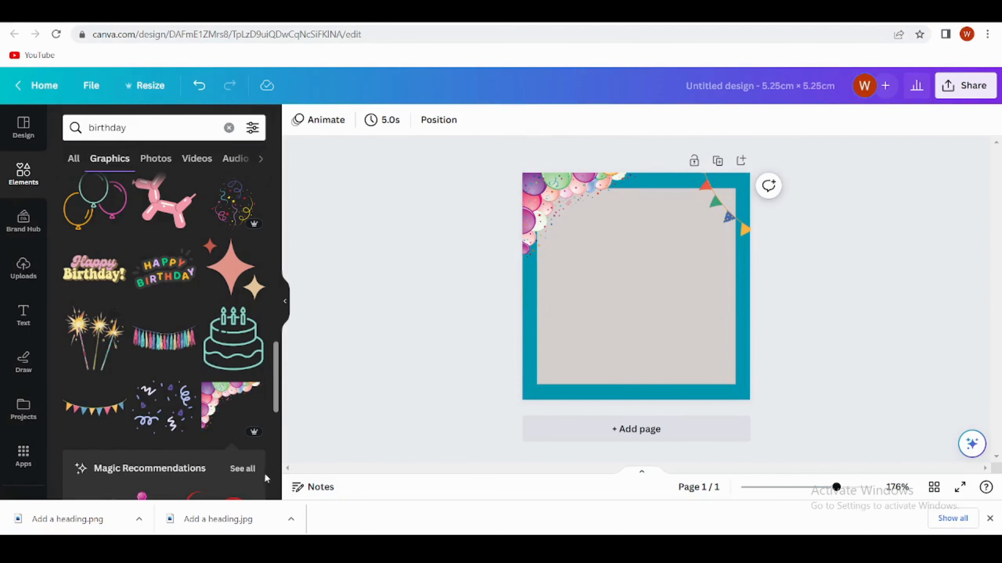
Add the watercolour yellow, pink and blue bunting graphic and delete the earlier bunting from the upper-right corner.
scroll(162, 394, down, 2)
click(94, 278)
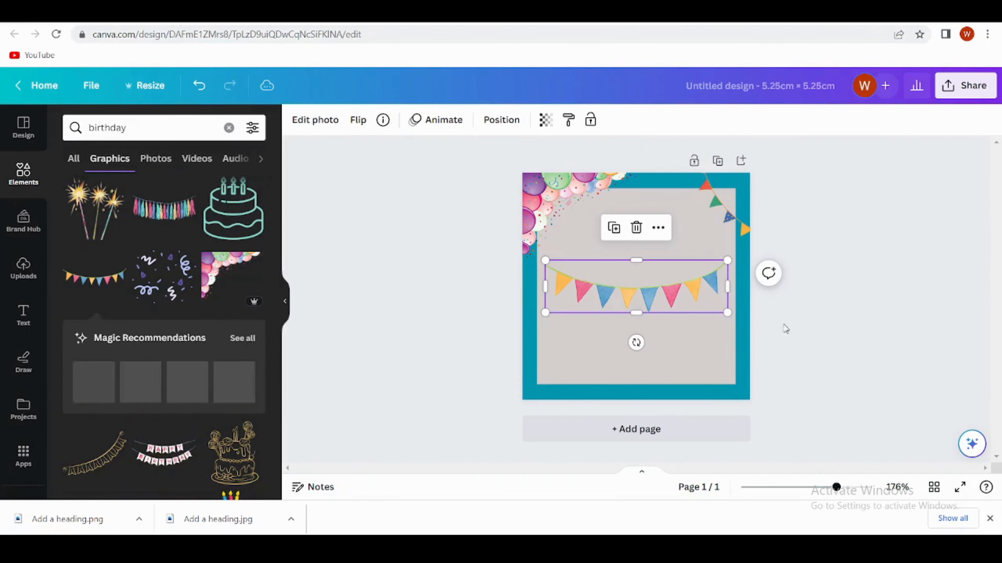
click(726, 220)
key(Delete)
Rotate the watercolour bunting diagonally and position it across the page's upper-right corner.
drag(648, 268, 694, 218)
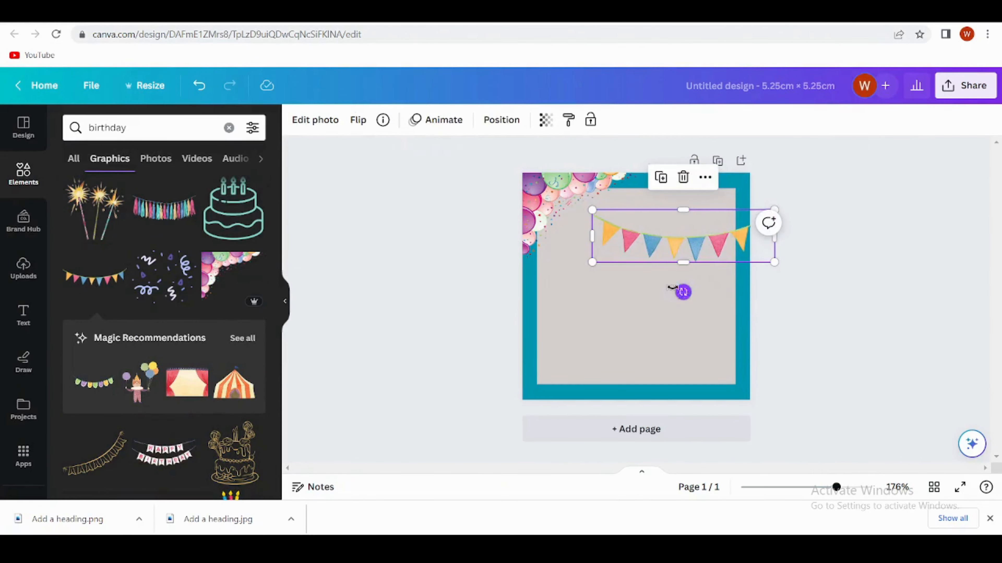
drag(672, 288, 633, 259)
drag(728, 307, 772, 277)
click(933, 331)
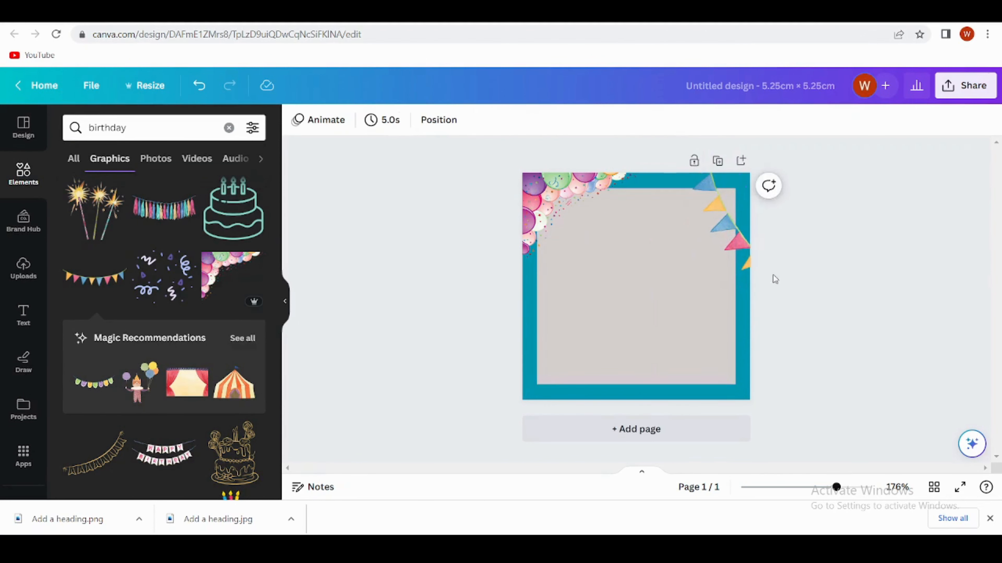
drag(735, 243, 742, 235)
click(294, 370)
Add the "Happy Birthday" sticker in orange, pink and blue, enlarge it and centre it in the panel's upper part.
scroll(200, 359, down, 2)
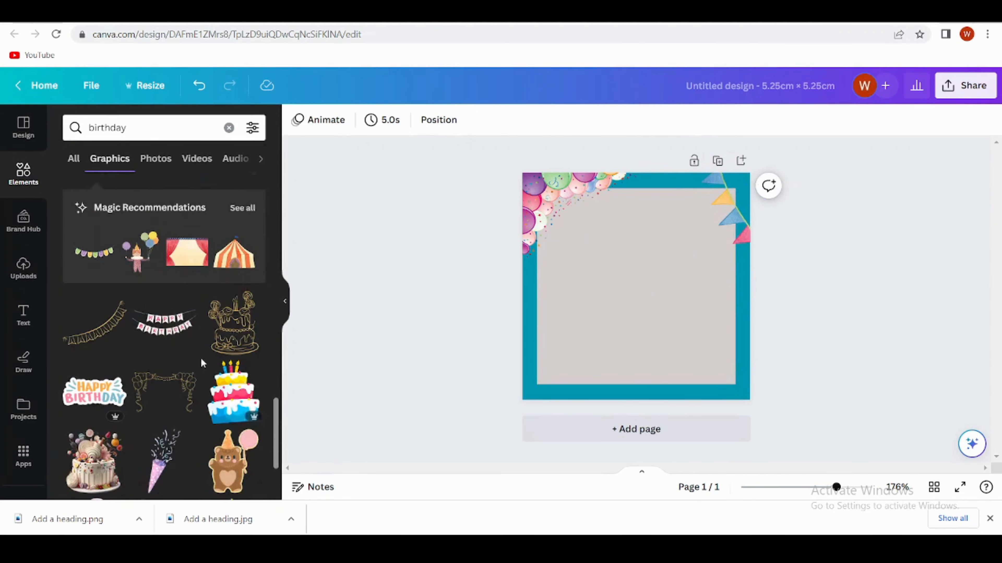
click(81, 394)
click(95, 402)
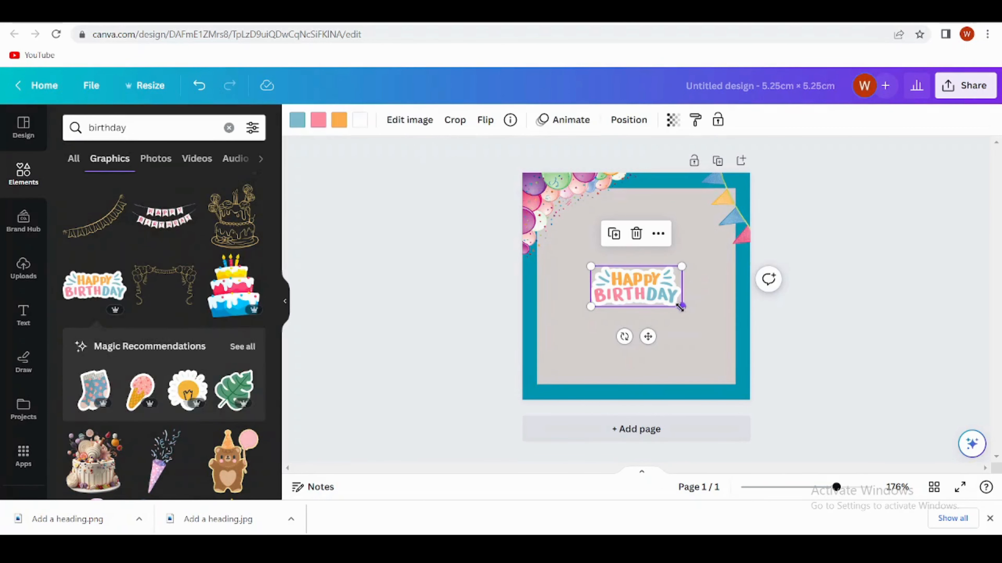
drag(681, 309, 738, 334)
drag(663, 304, 637, 240)
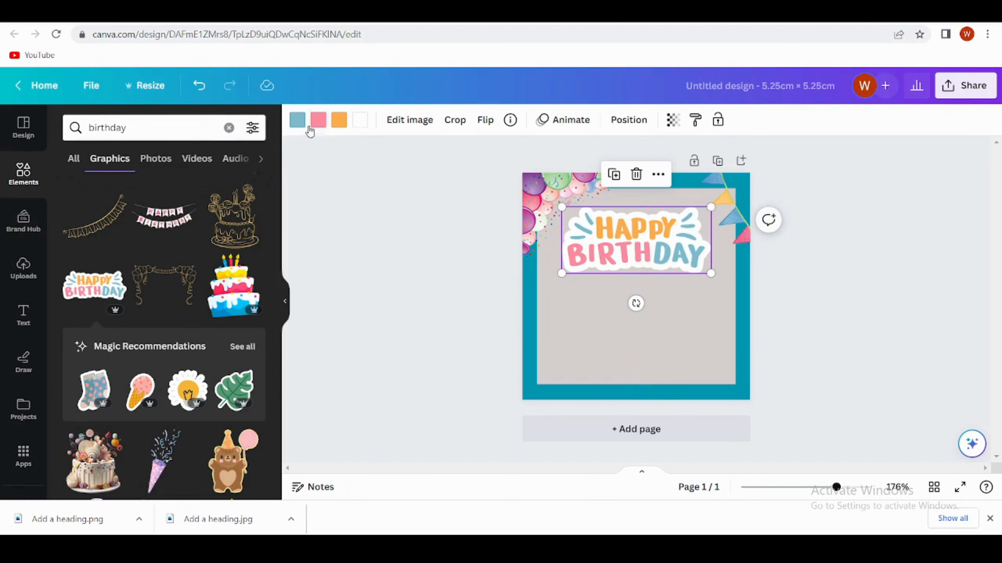
click(297, 121)
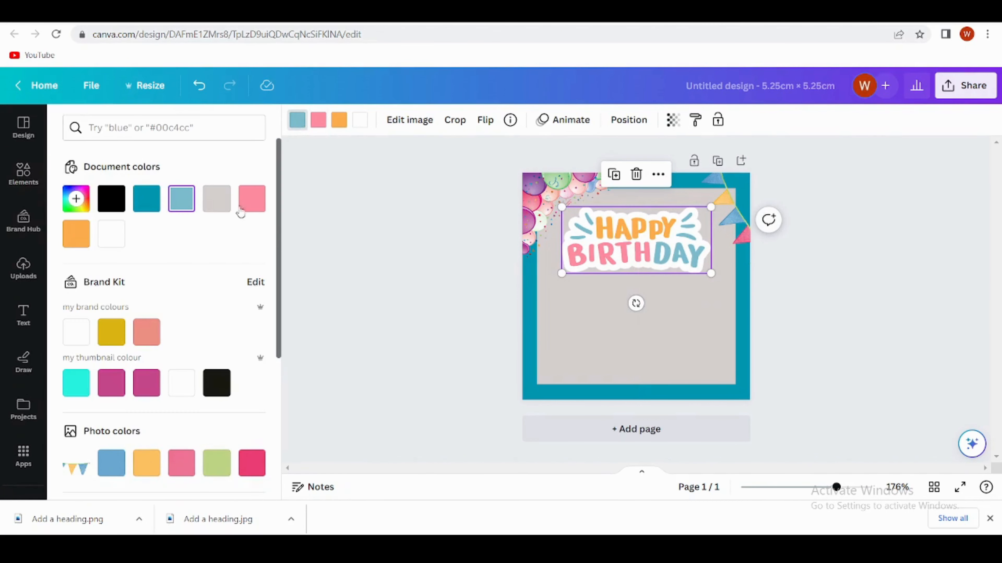
click(347, 363)
Add the blue cupcake graphic with gold stars, shrink it and place it in the page's lower-left corner.
scroll(201, 412, down, 2)
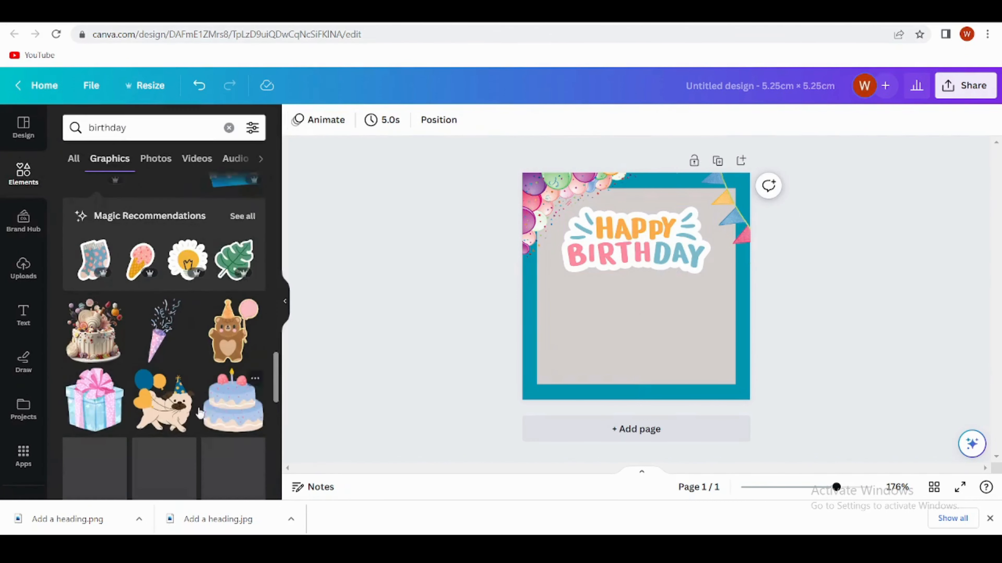
scroll(199, 413, down, 3)
scroll(105, 368, down, 2)
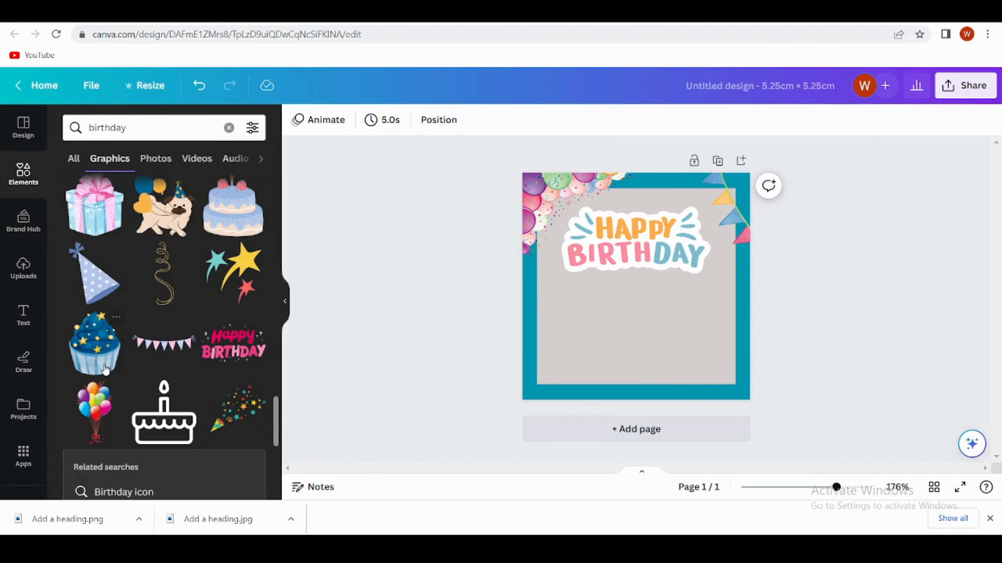
click(102, 366)
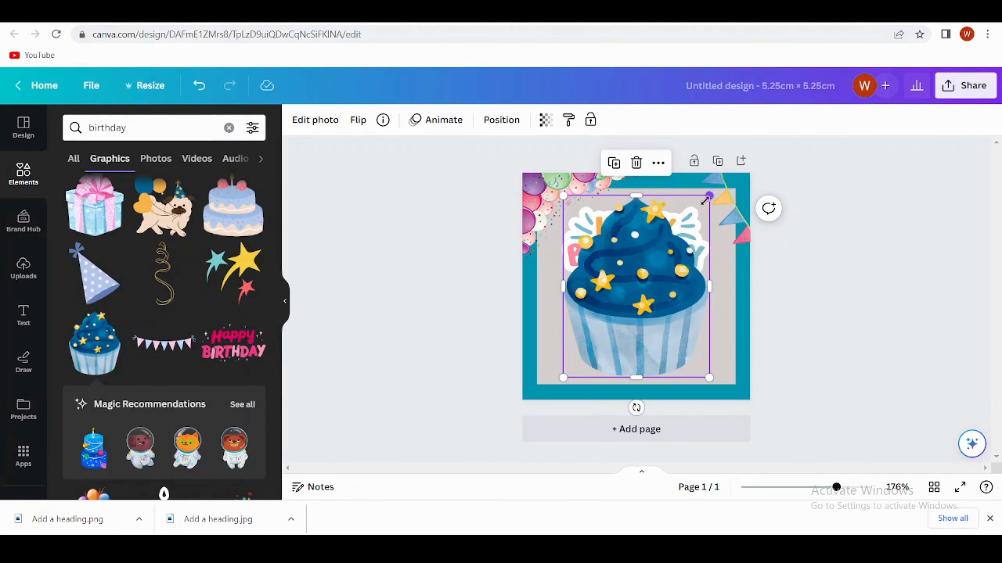
drag(705, 201, 633, 290)
drag(604, 349, 535, 373)
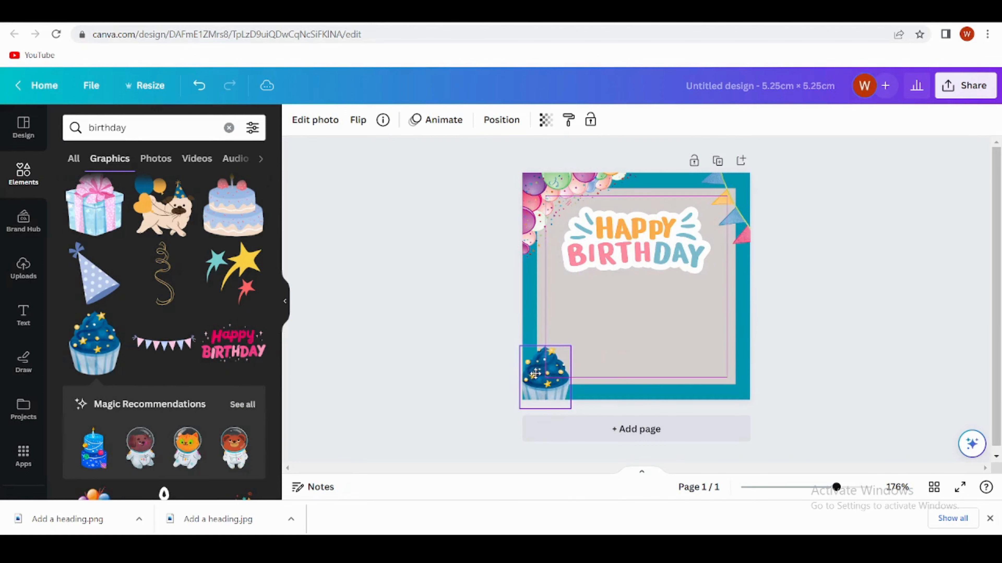
click(326, 378)
Add the blue polka-dot gift box graphic, place it in the page's lower-right corner and reduce its size.
scroll(208, 432, down, 10)
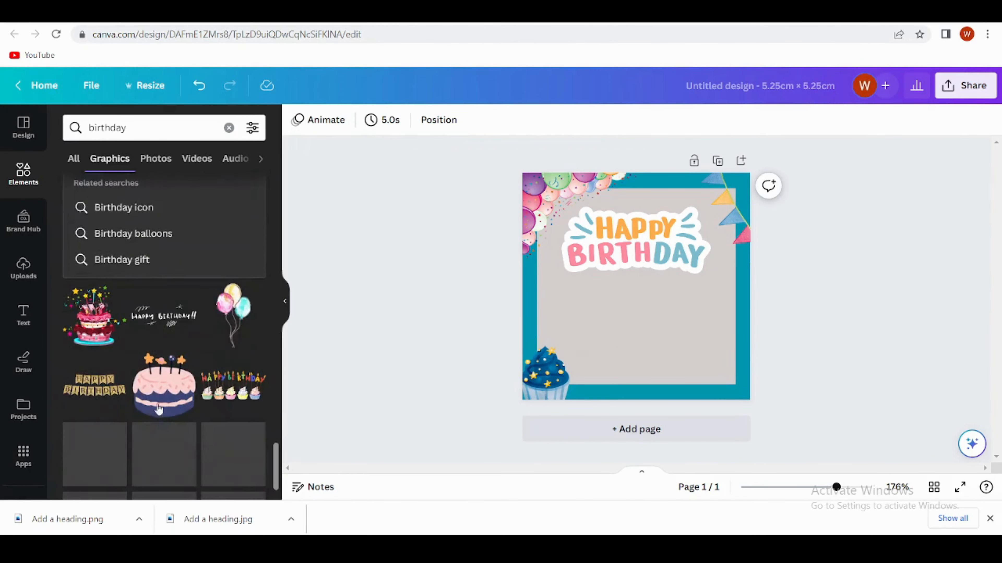
scroll(158, 409, down, 15)
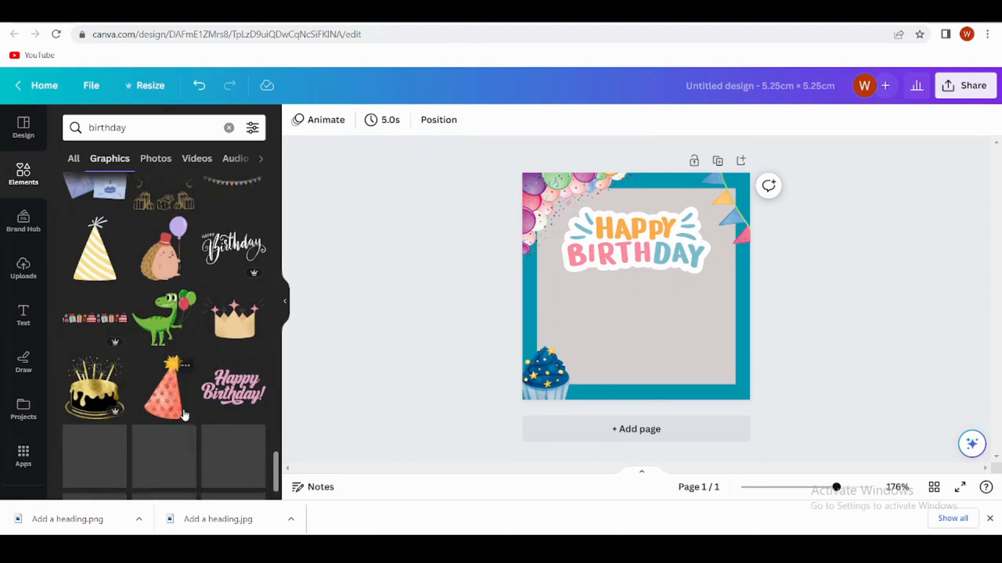
scroll(182, 418, down, 3)
click(136, 342)
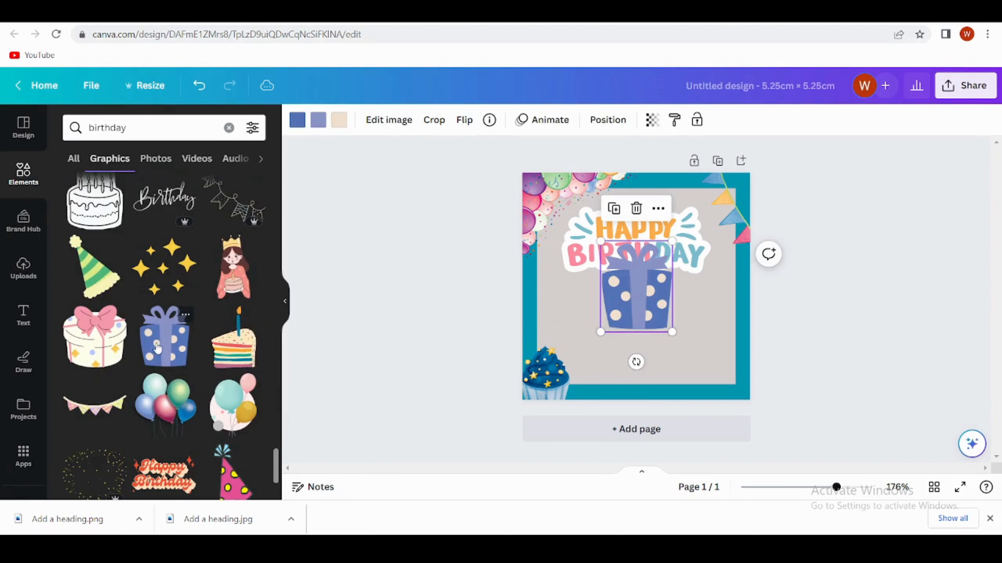
drag(640, 292, 716, 362)
mouse_move(749, 397)
mouse_down()
mouse_move(728, 377)
mouse_move(737, 388)
mouse_up()
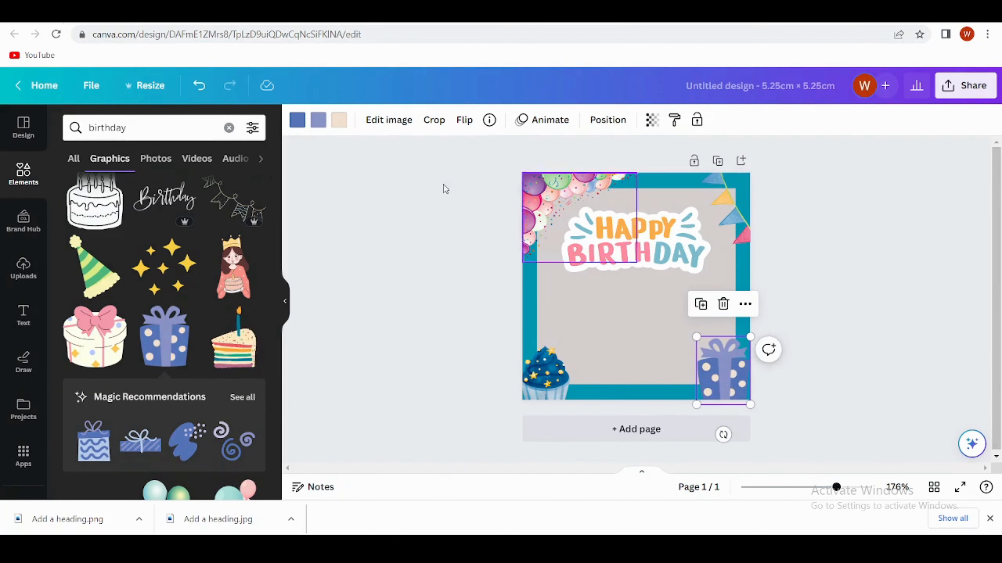
Recolour the gift box pink (#ff8da0) and its ribbon beige using the document colours.
click(297, 120)
click(146, 236)
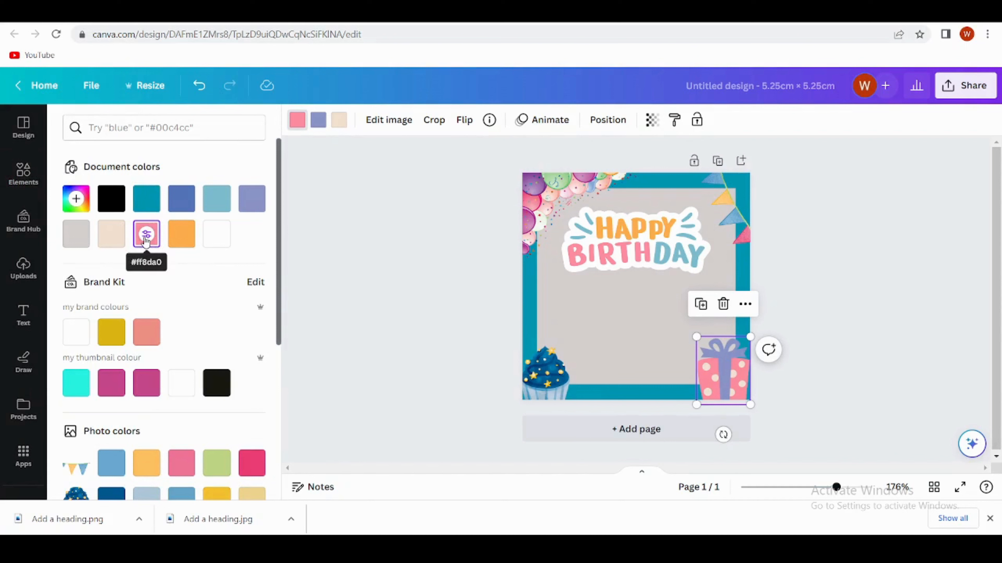
click(318, 125)
click(217, 235)
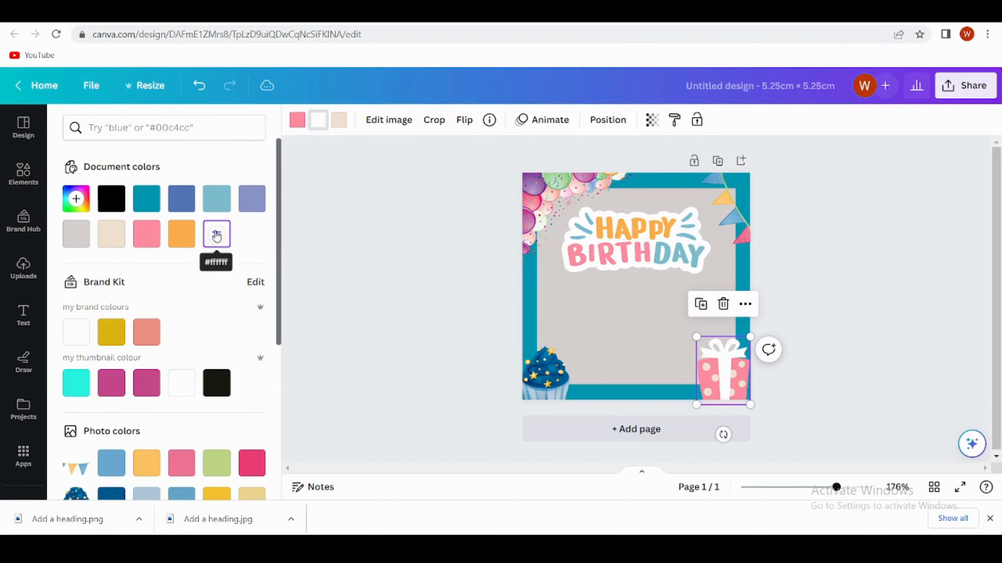
click(112, 198)
click(181, 199)
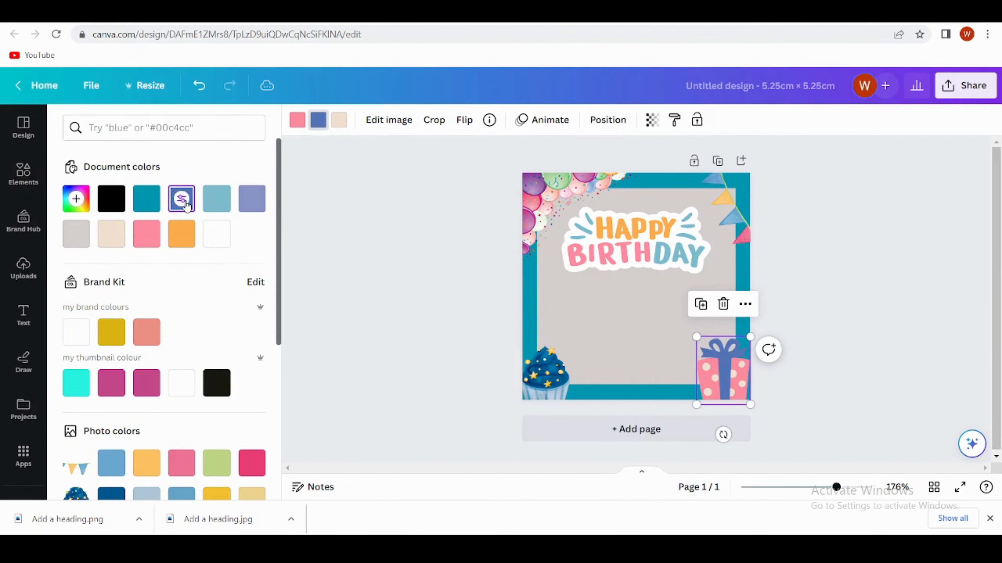
click(111, 234)
click(457, 374)
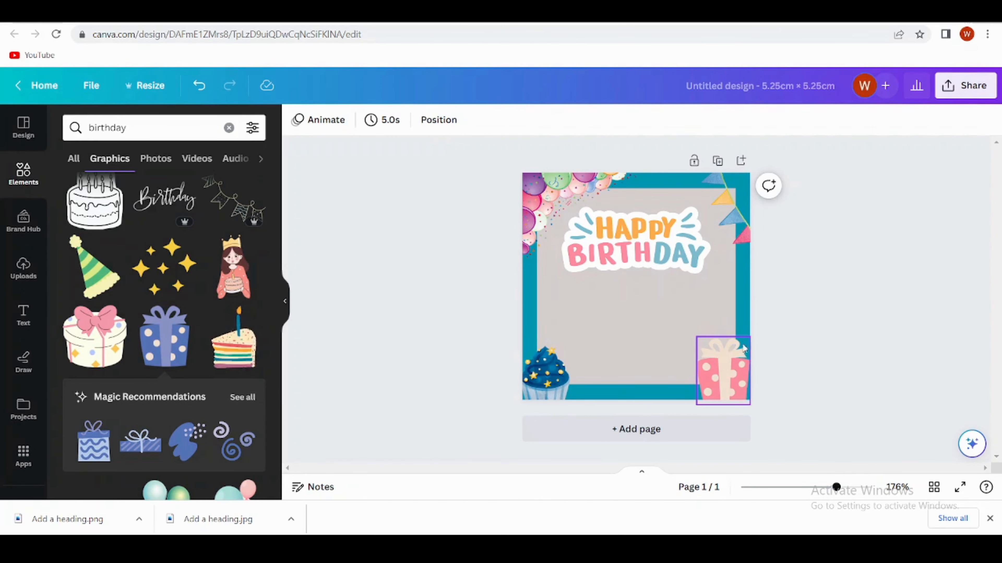
Add the "cold, smooth & tasty." text combination, keeping only its "ANGELO BREWING" line placed below the birthday sticker.
scroll(169, 394, down, 6)
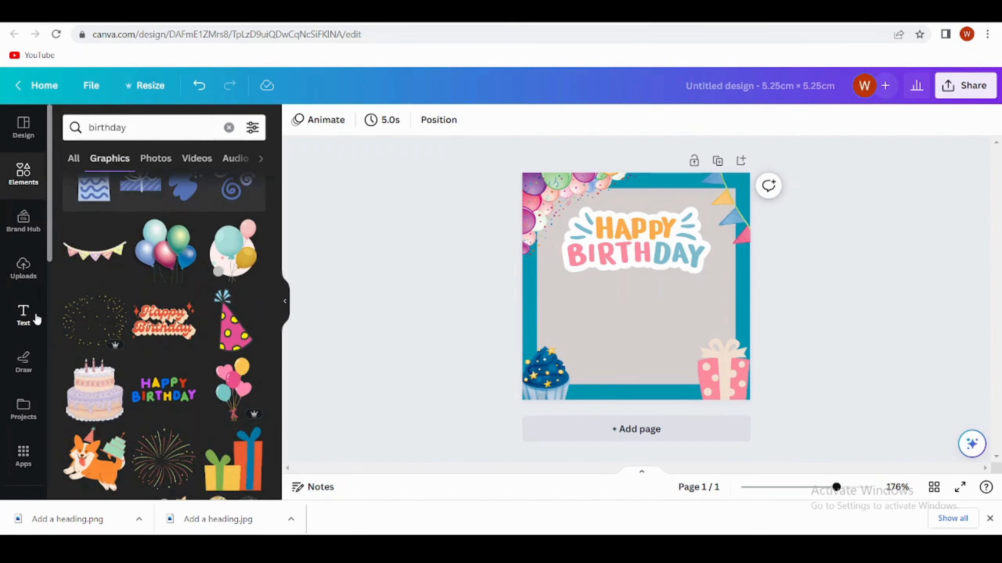
click(24, 315)
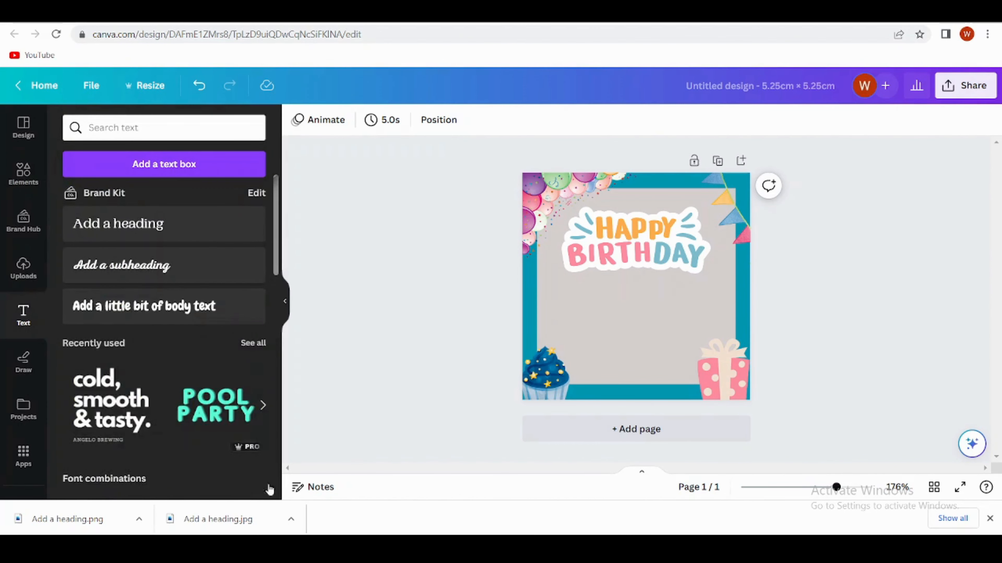
click(116, 410)
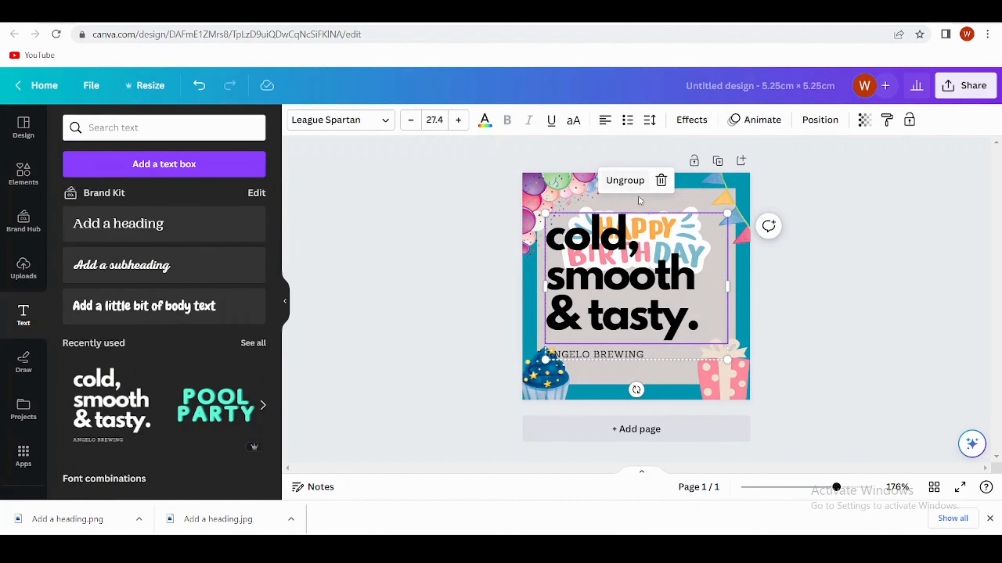
click(661, 180)
drag(673, 355, 688, 309)
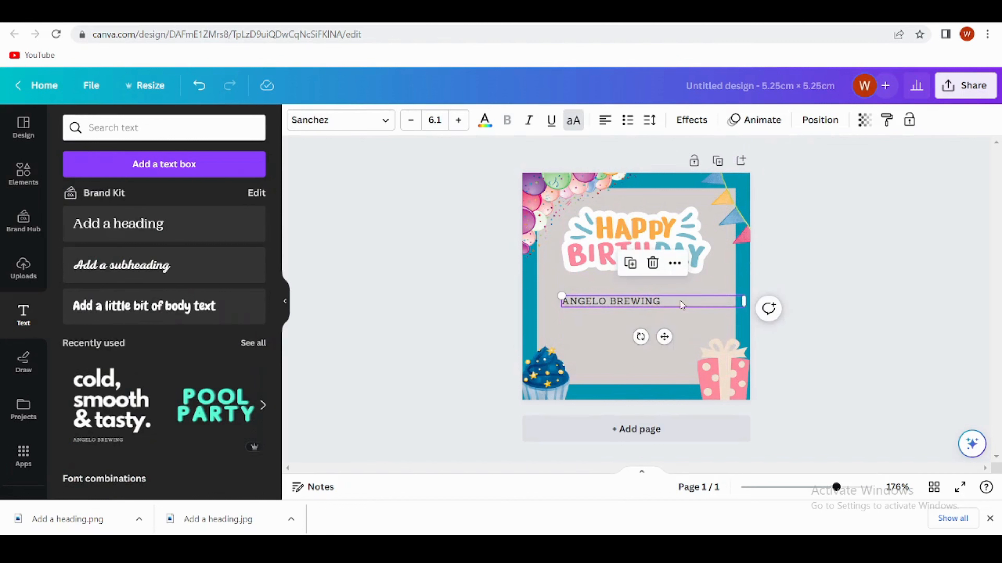
Replace text with "TODAY IS A DAY TO CELEBRATE YOU AND ALL THE WONDERFUL THINGS YOU BRING TO OUR LIVES! WISHING YOU A BIRTHDAY AS AMAZING AS YOURS.".
double_click(681, 301)
key(BackSpace)
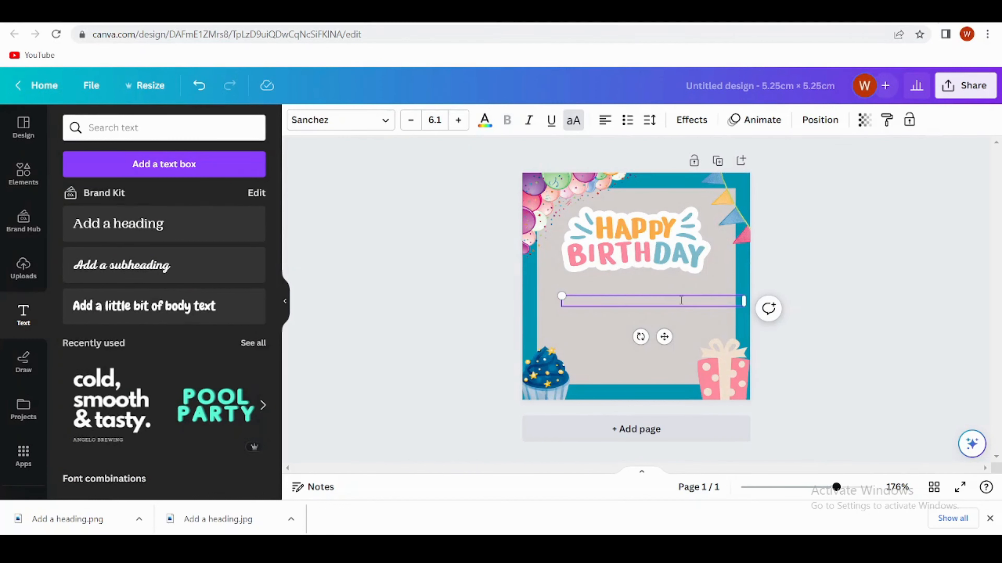
text(TODAY IS A DAY TO CELEBRATE YOU AND ALL THE WONDERFUL THINGS YOU BRING TO OUR LIVES! WISHING YOU A BIRTHDAY AS AMAZING AS YOURS.)
click(809, 323)
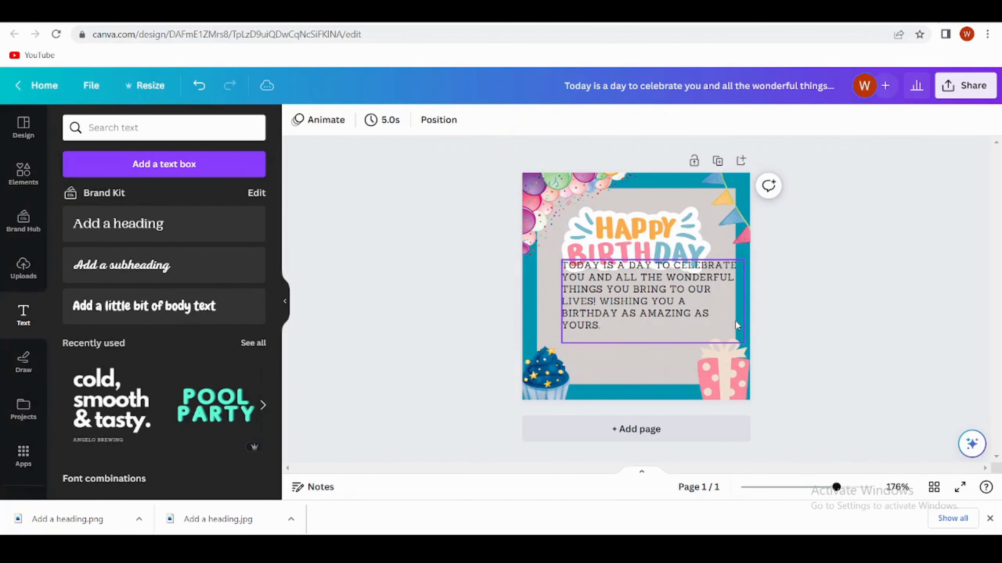
Move the message below the "Happy Birthday" sticker and scale it down to font size 5.4.
drag(737, 321, 729, 343)
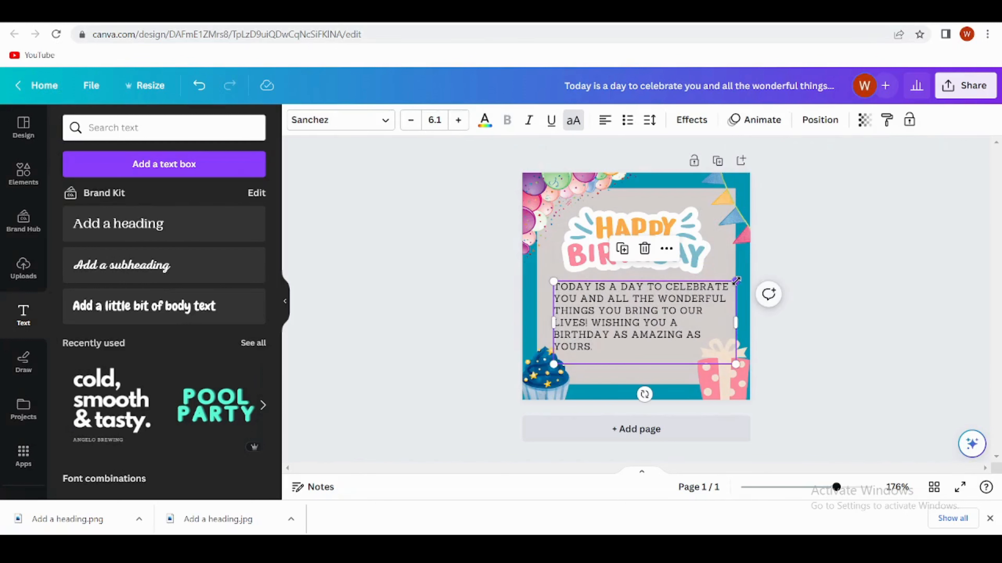
drag(735, 281, 715, 290)
drag(686, 352, 703, 342)
Recolour the whole message in the teal of the card's border.
double_click(627, 340)
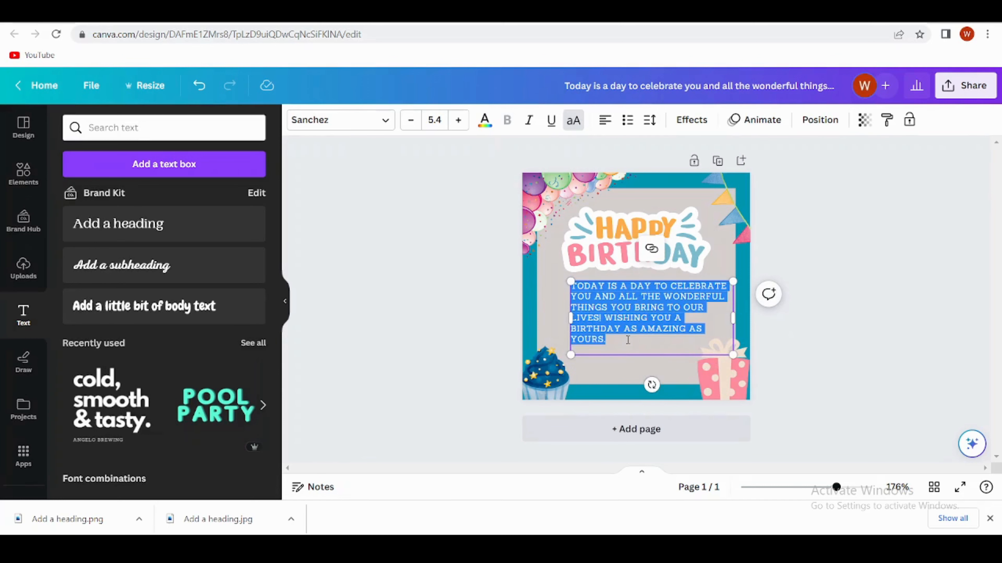
click(484, 120)
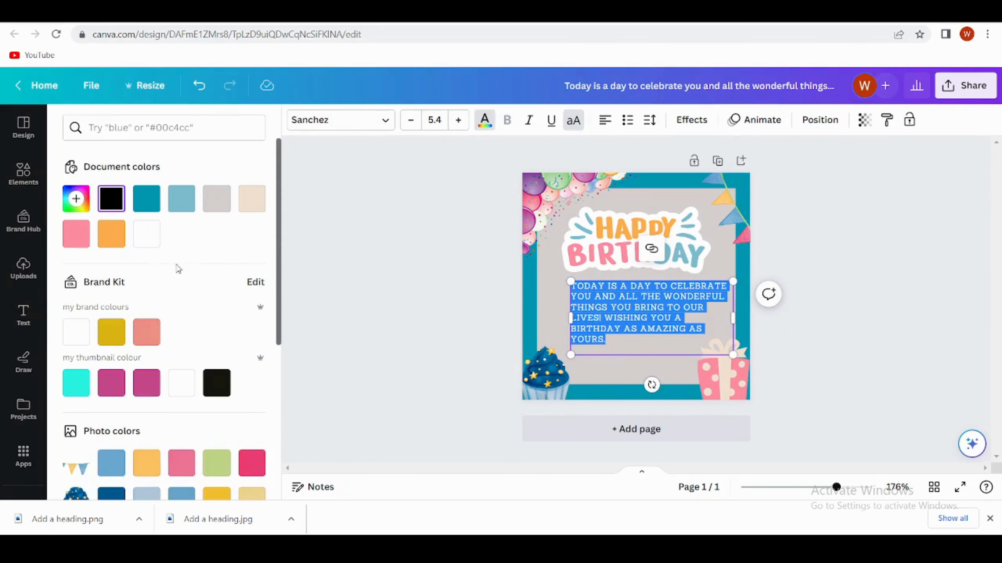
click(152, 248)
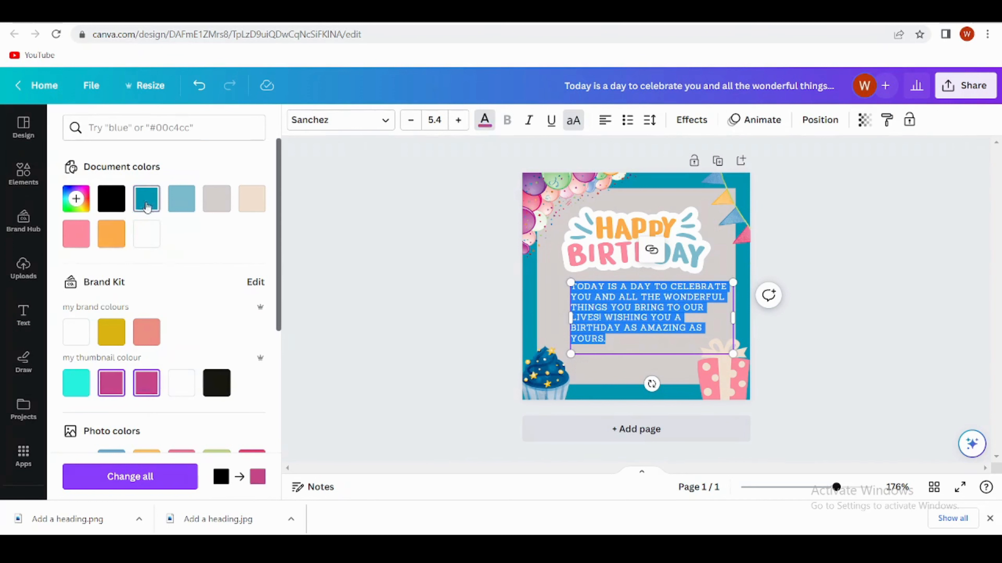
click(421, 319)
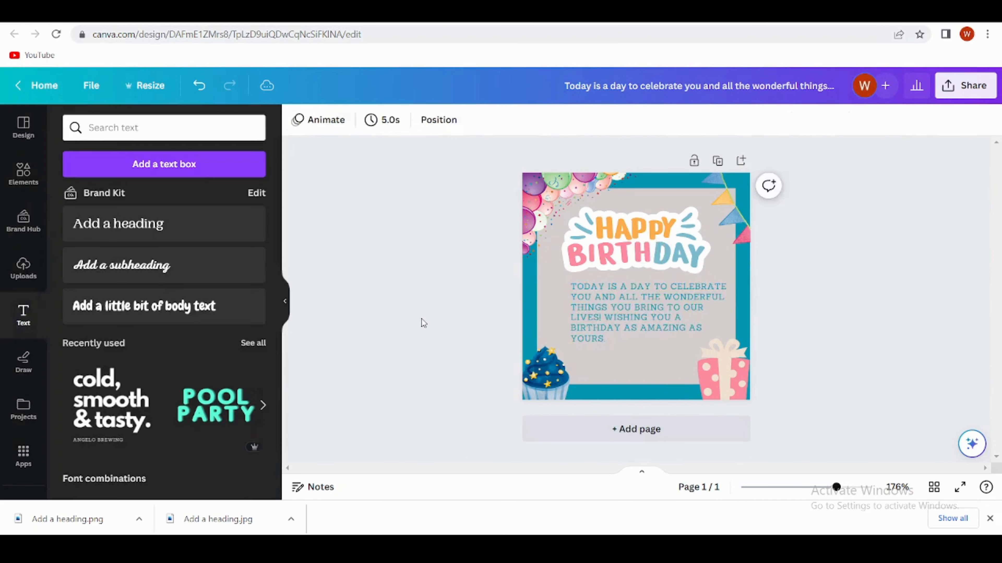
Scale the message up to font size 5.6 and change its font to Chewy.
click(674, 336)
drag(733, 353, 740, 357)
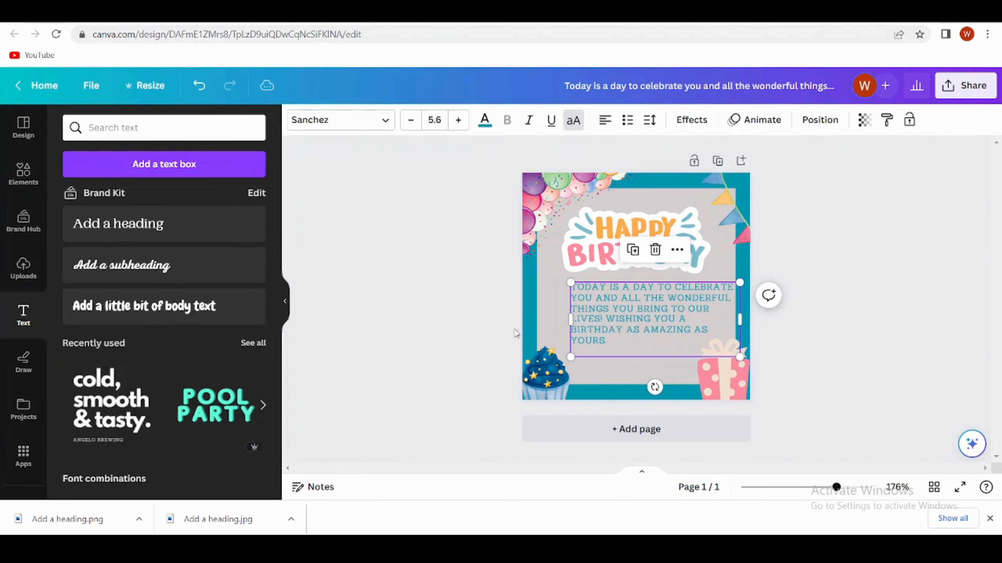
double_click(610, 344)
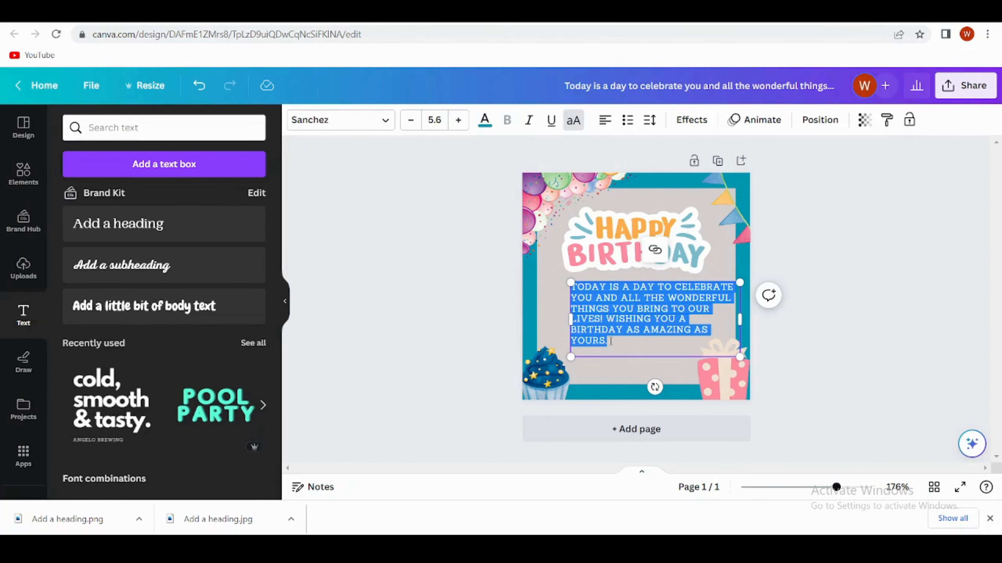
click(347, 126)
click(116, 238)
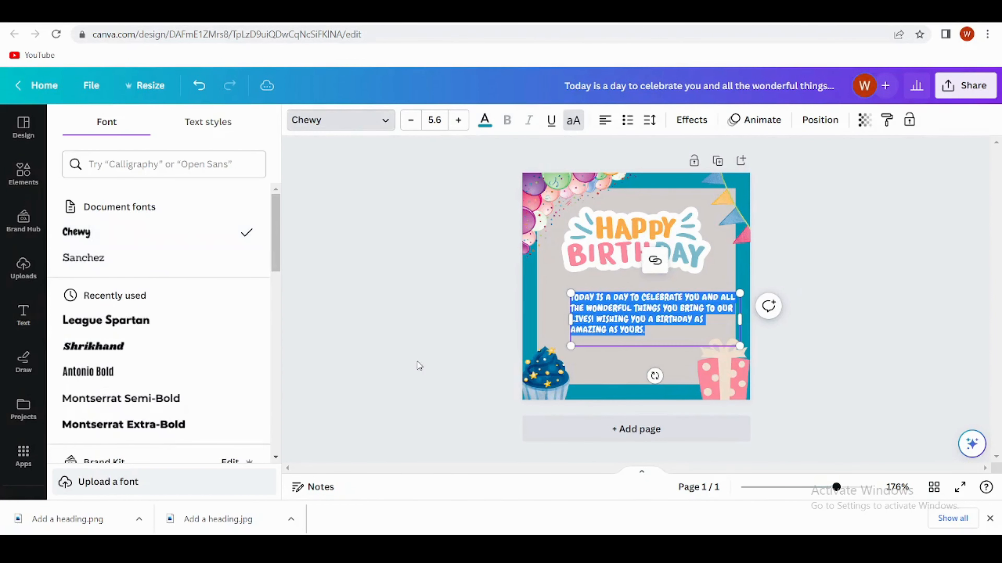
click(421, 359)
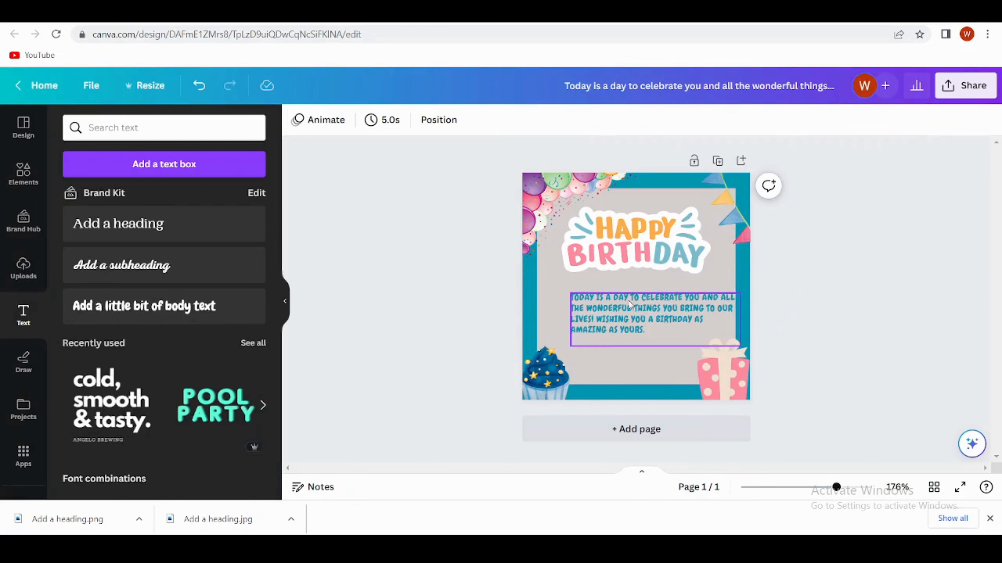
Shift the message towards the grey panel's left edge and enlarge it to span the panel beneath the sticker.
drag(630, 305, 617, 296)
drag(728, 336, 698, 330)
click(785, 362)
click(720, 450)
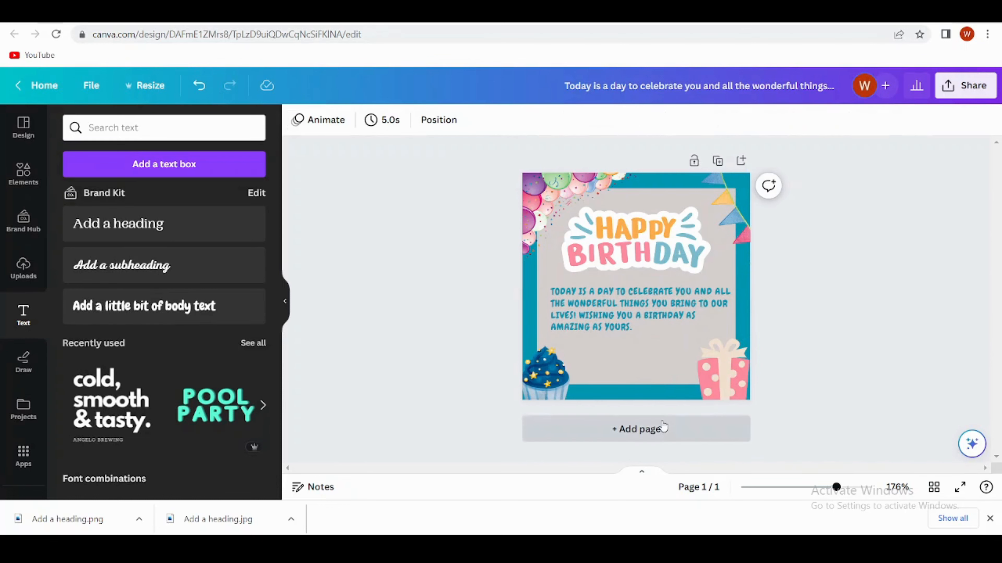
Add a second page to the design and clear the "birthday" search from the elements library.
click(658, 441)
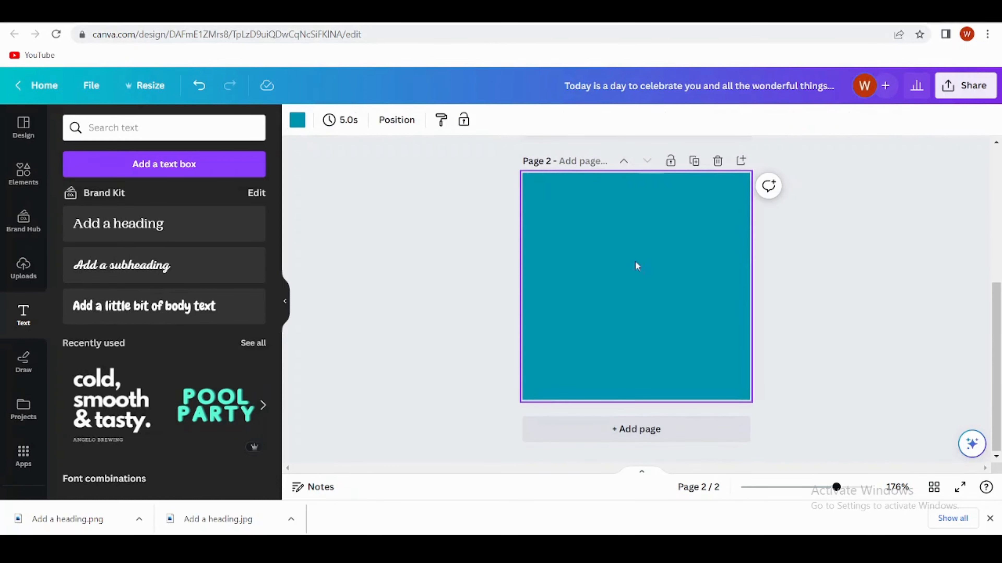
scroll(473, 296, up, 1)
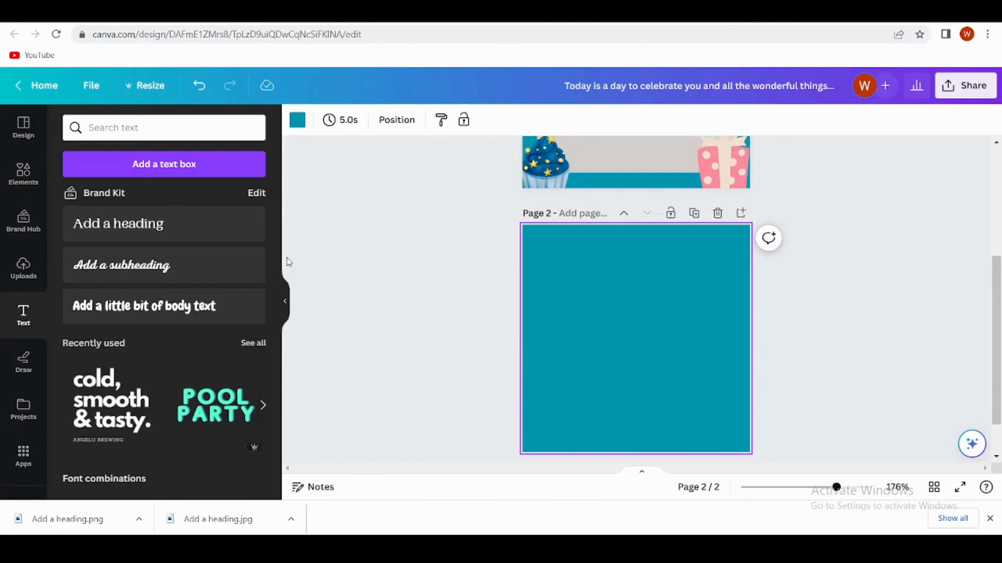
click(23, 174)
scroll(603, 334, down, 1)
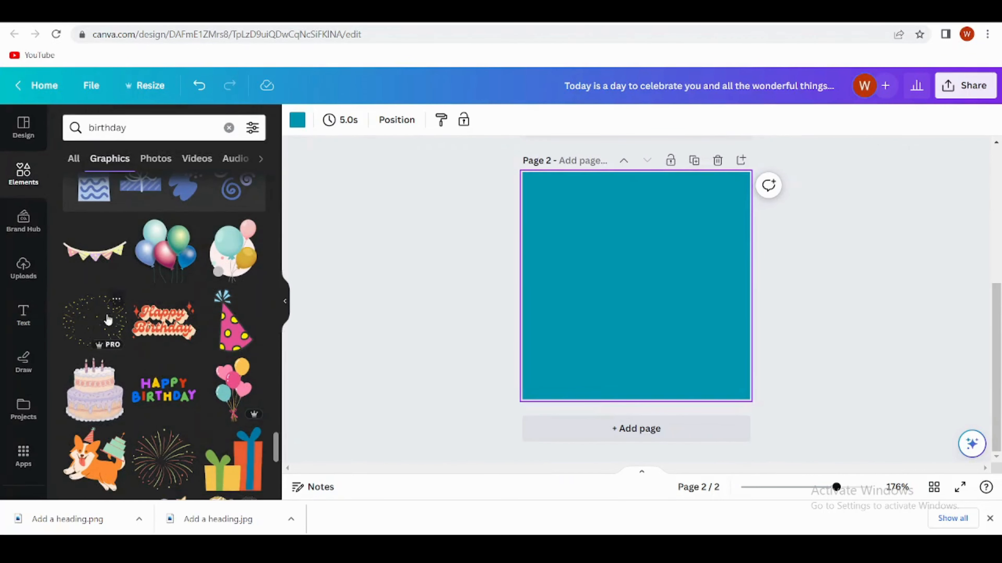
click(73, 158)
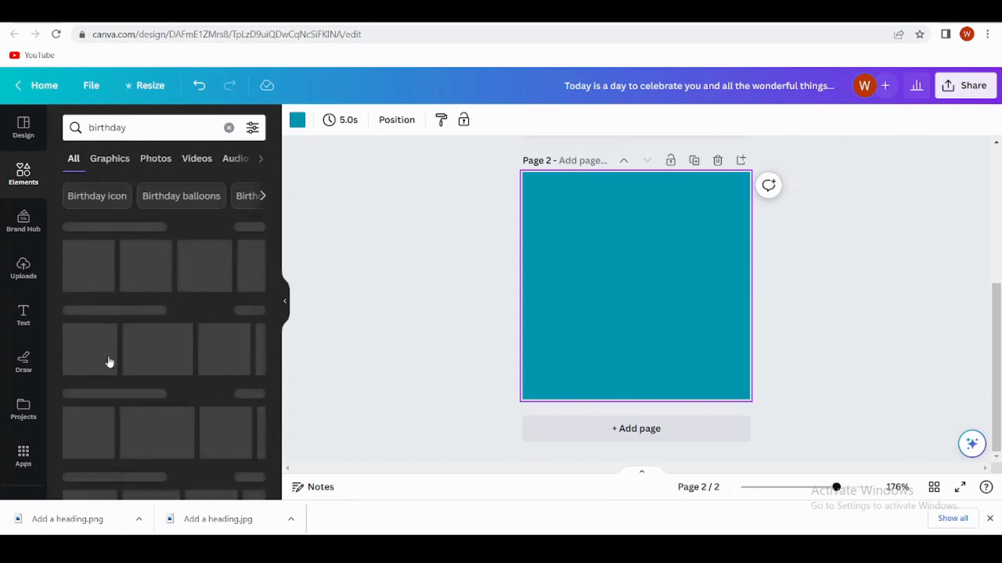
scroll(107, 272, down, 3)
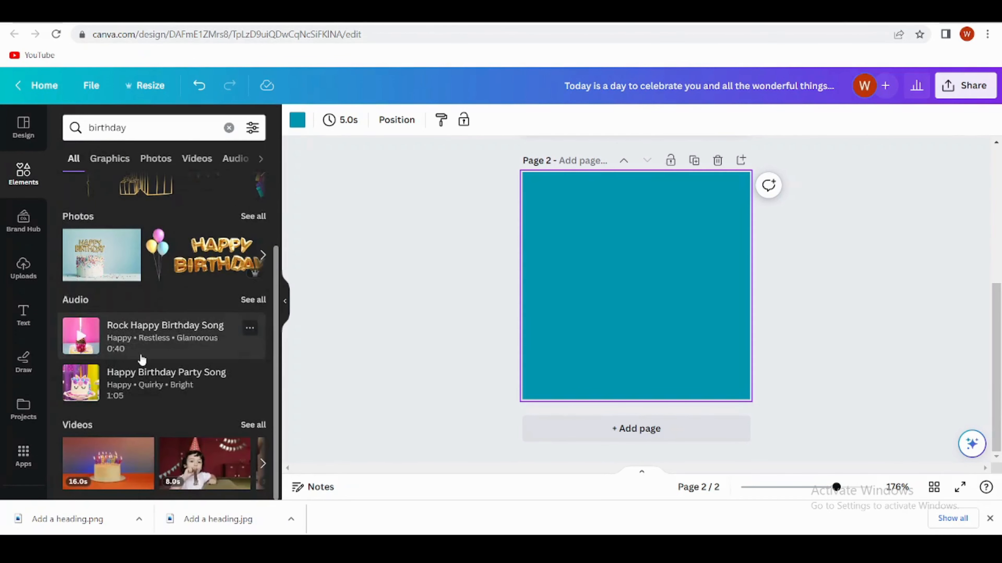
scroll(113, 262, up, 3)
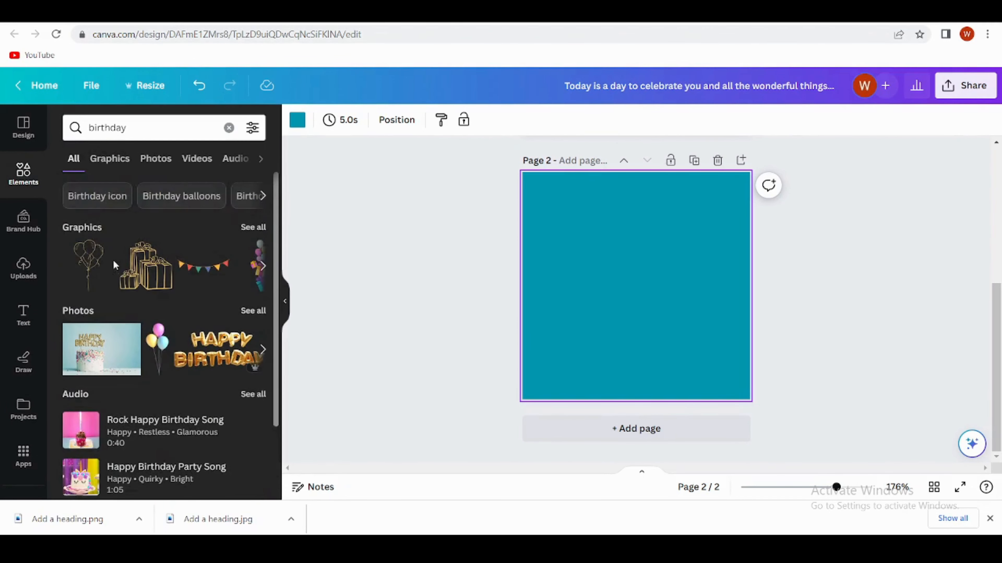
click(228, 128)
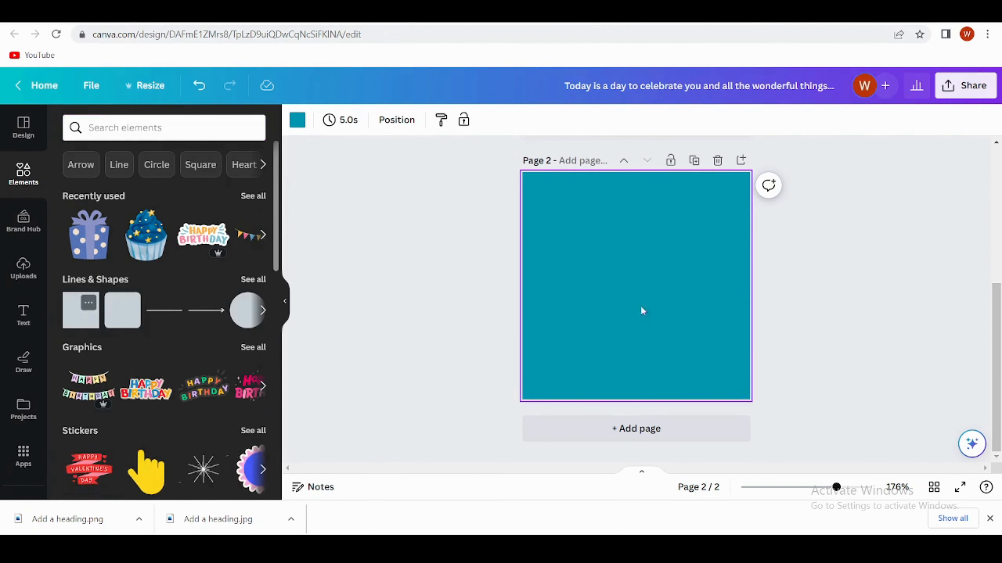
Add a square to page 2, fill it beige and enlarge it centrally, leaving an even teal border.
scroll(619, 278, up, 3)
scroll(619, 278, down, 3)
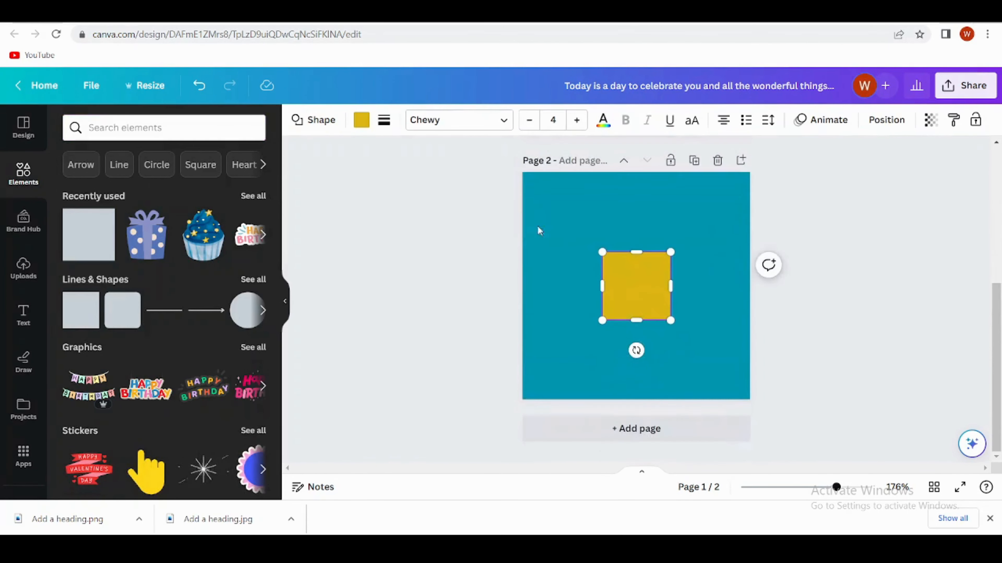
click(362, 120)
click(105, 228)
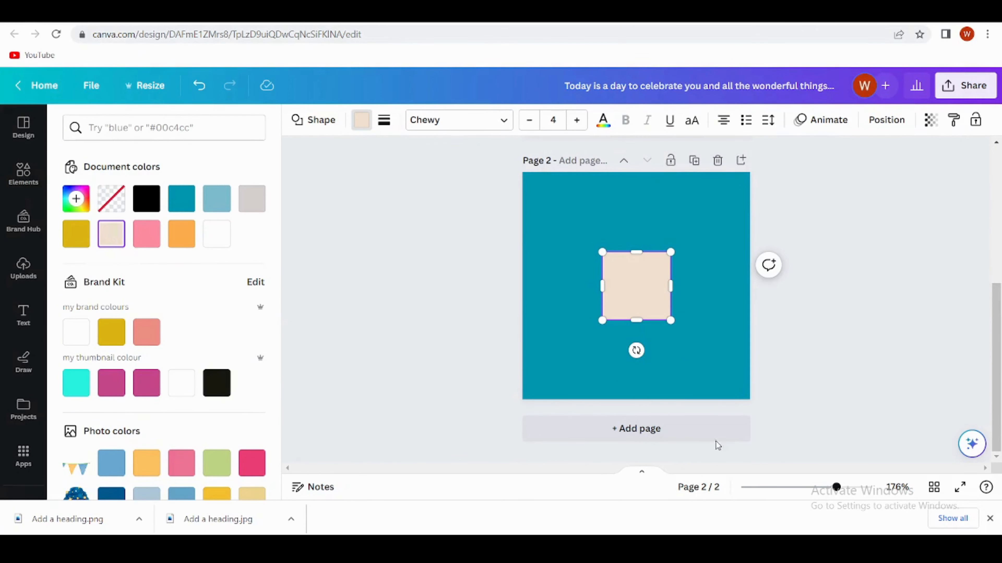
drag(631, 309, 737, 380)
drag(681, 333, 681, 334)
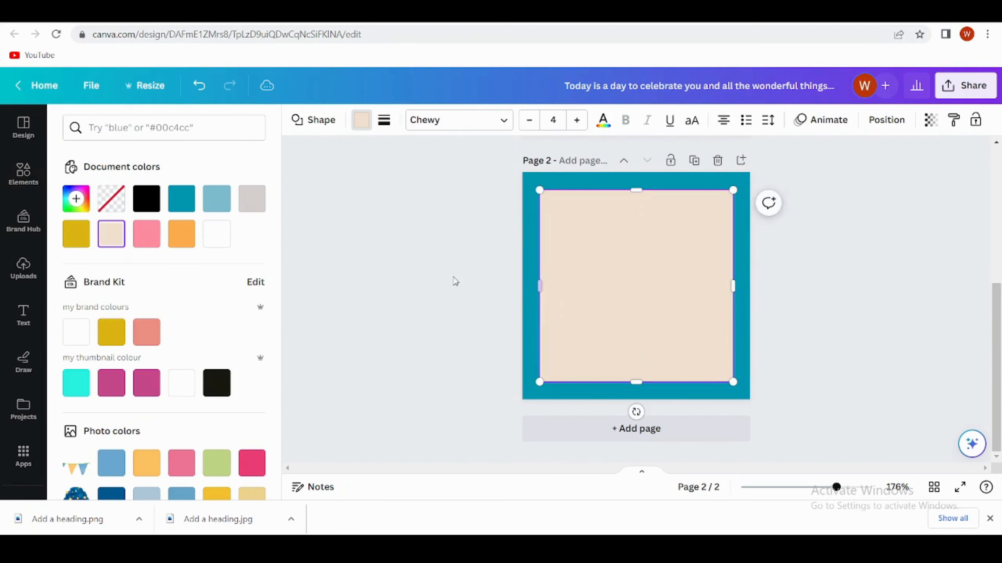
Browse the elements library and begin a search for "birth".
click(23, 174)
scroll(211, 329, down, 6)
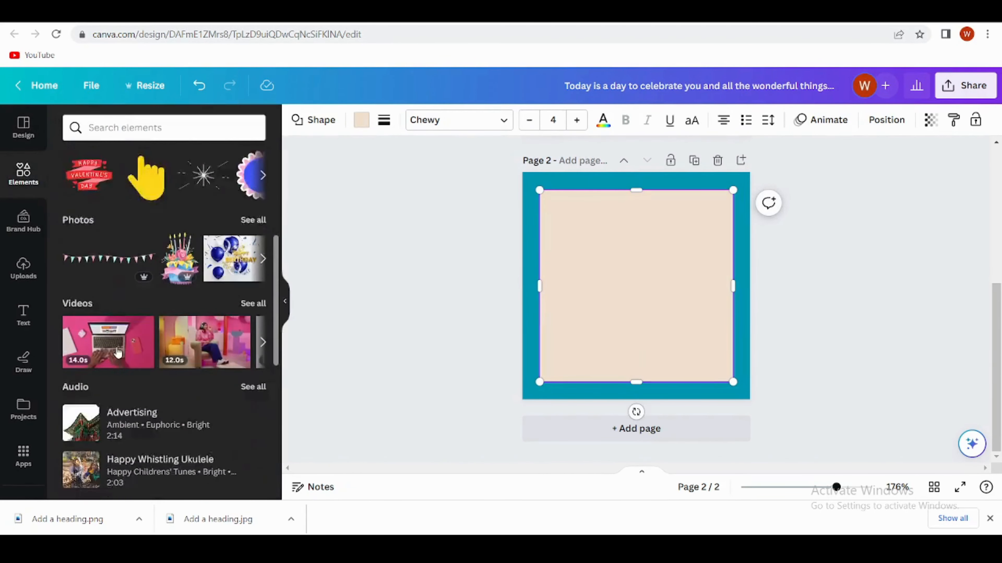
scroll(118, 353, down, 3)
click(171, 127)
text(birth)
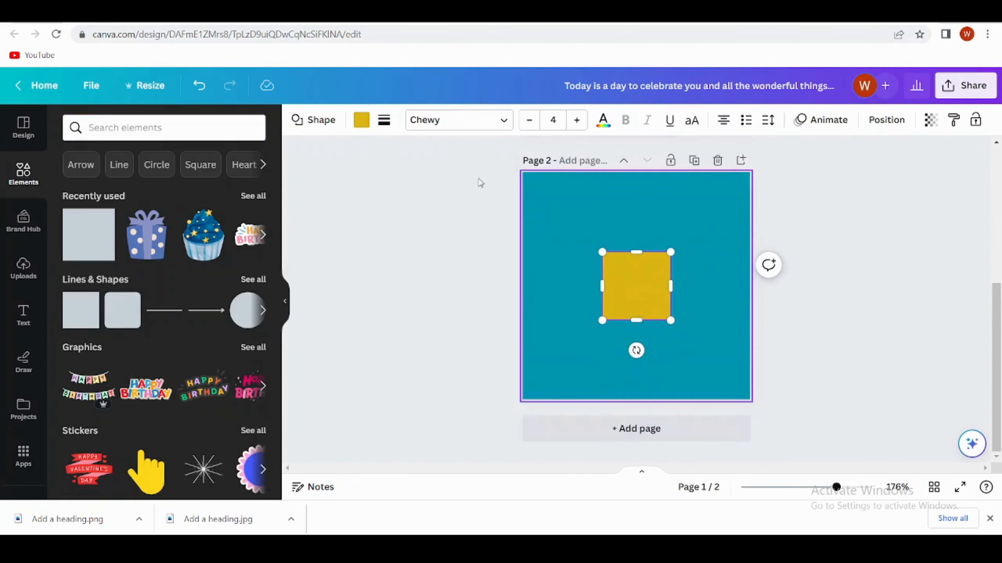
Fill the gold square on page 2 with the beige document colour.
click(361, 120)
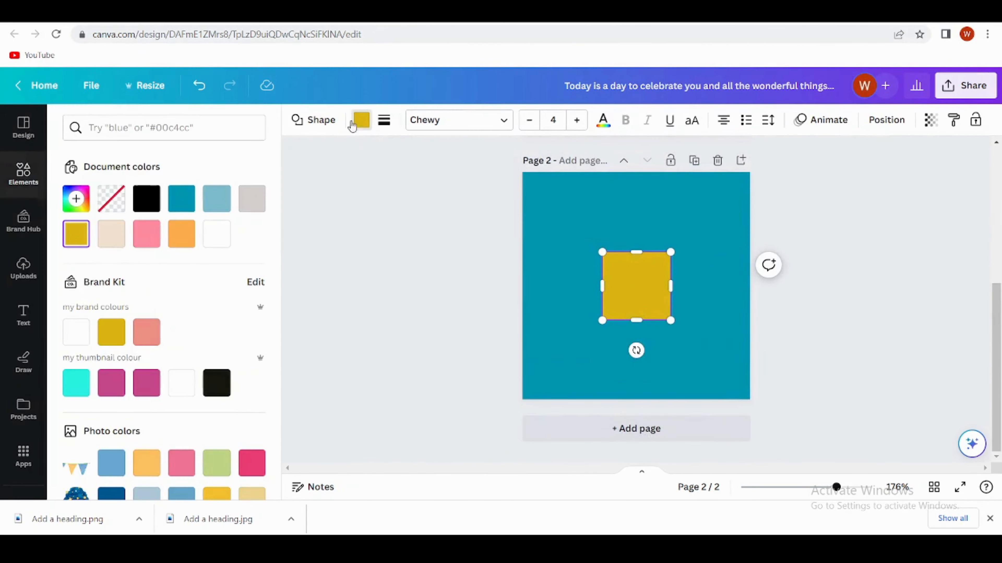
click(111, 234)
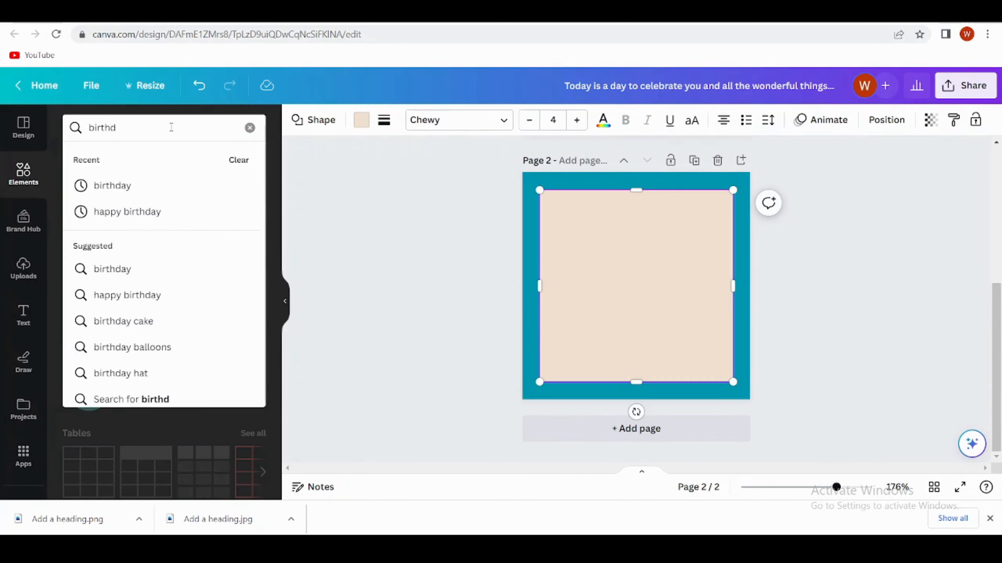
Complete the element search as "birthday" and list all the matching graphics.
text(y)
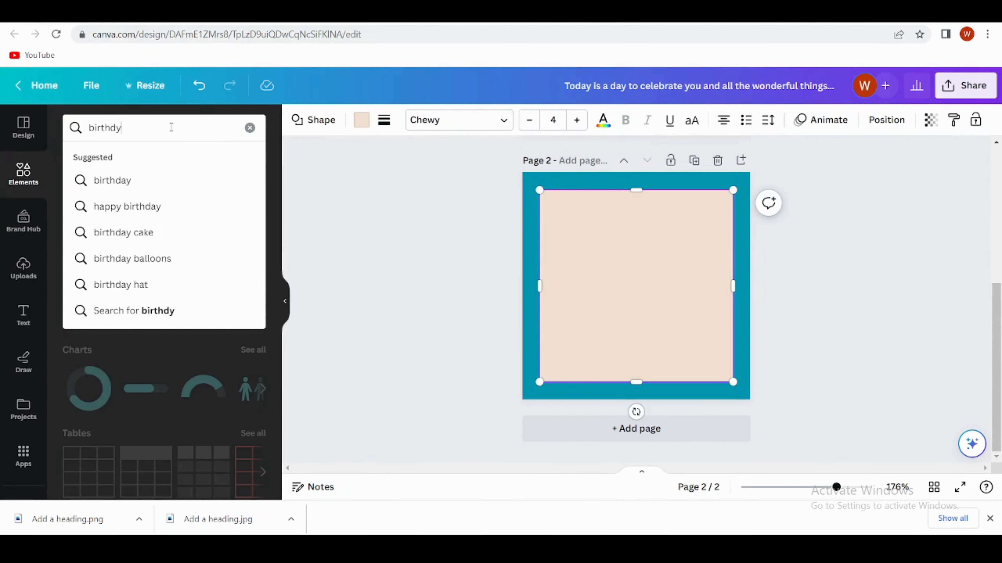
key(Return)
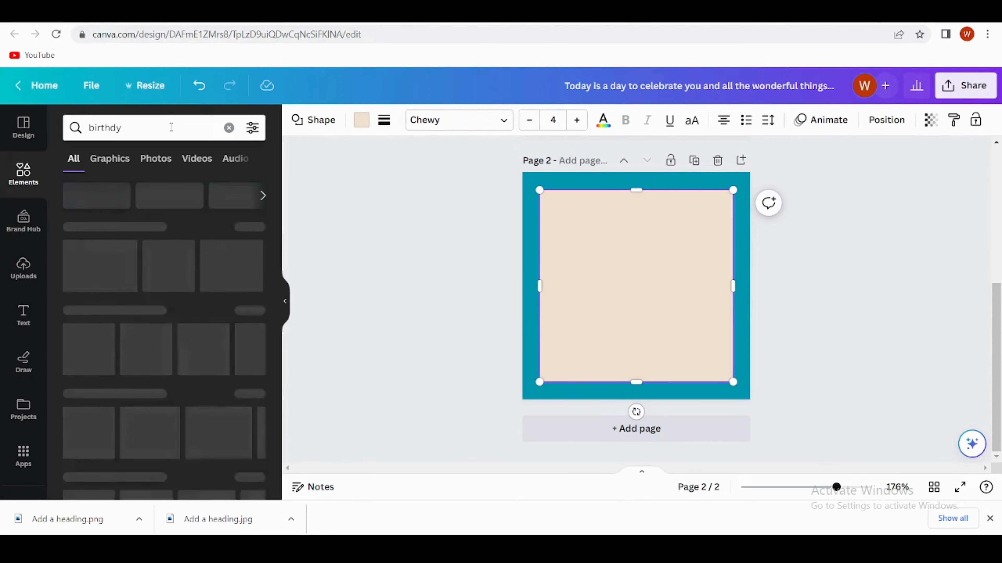
click(122, 127)
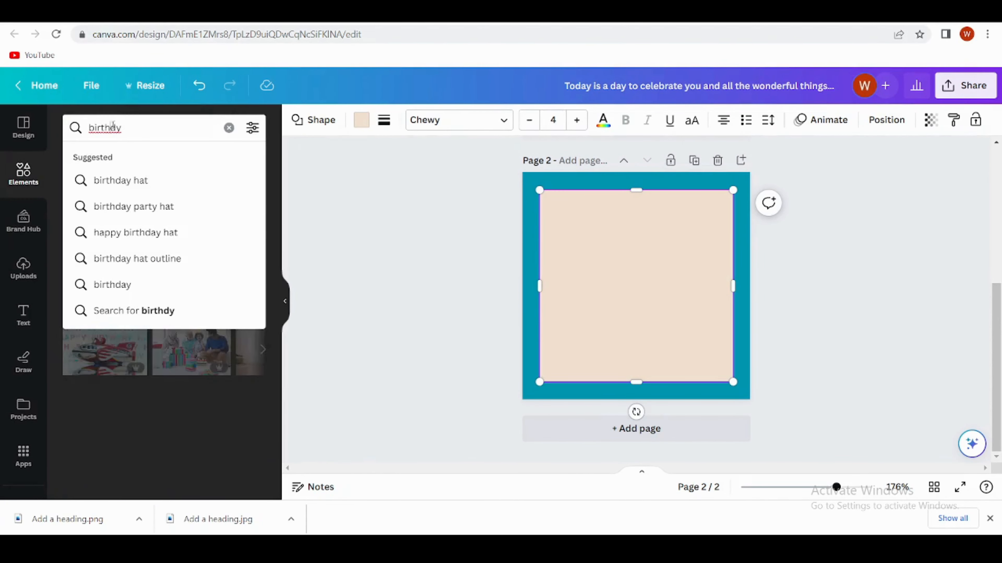
click(117, 127)
text(a)
key(Return)
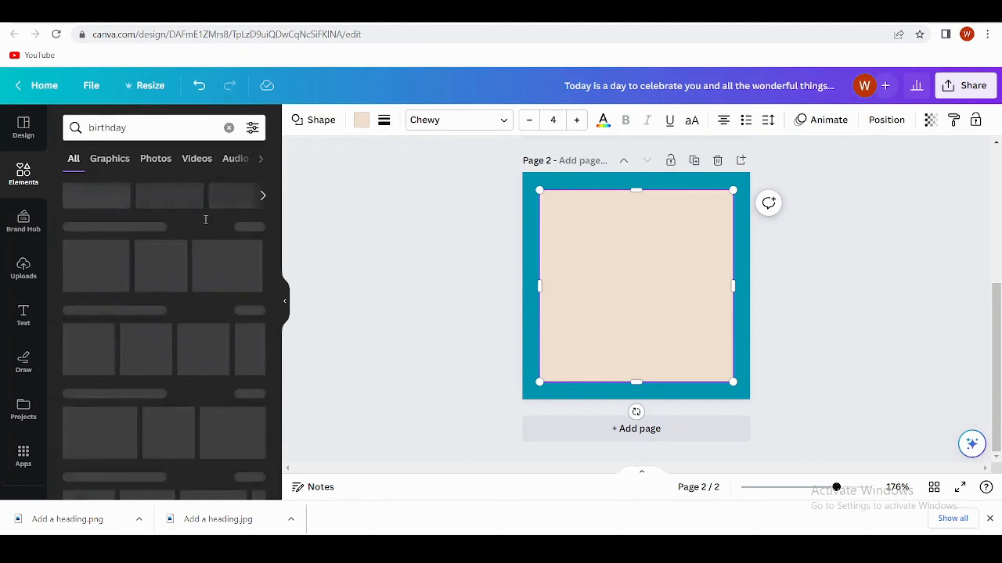
click(259, 231)
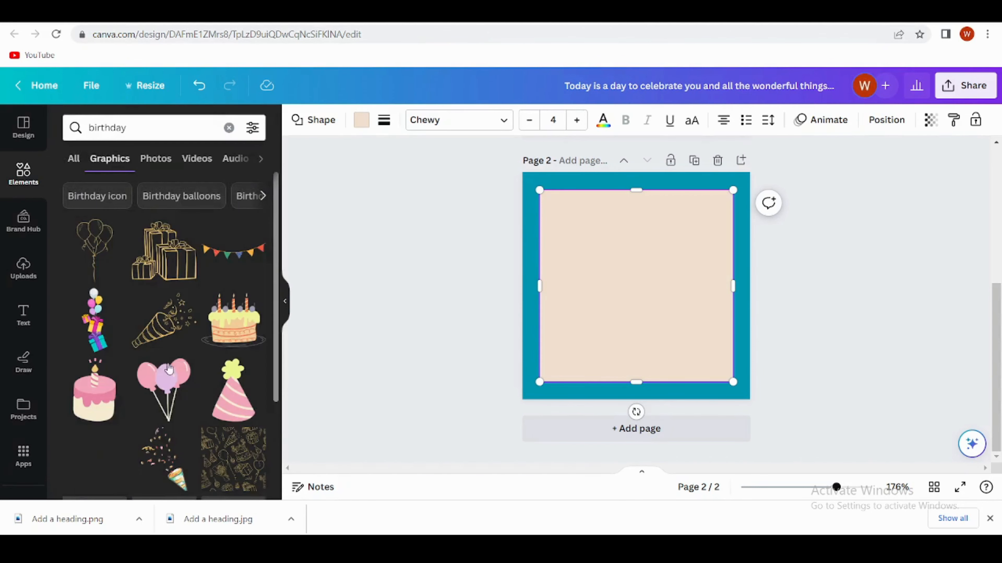
Add the multicoloured tassel garland to page 2 and tilt it diagonally across the page's upper-left corner.
scroll(158, 355, down, 3)
scroll(144, 382, down, 3)
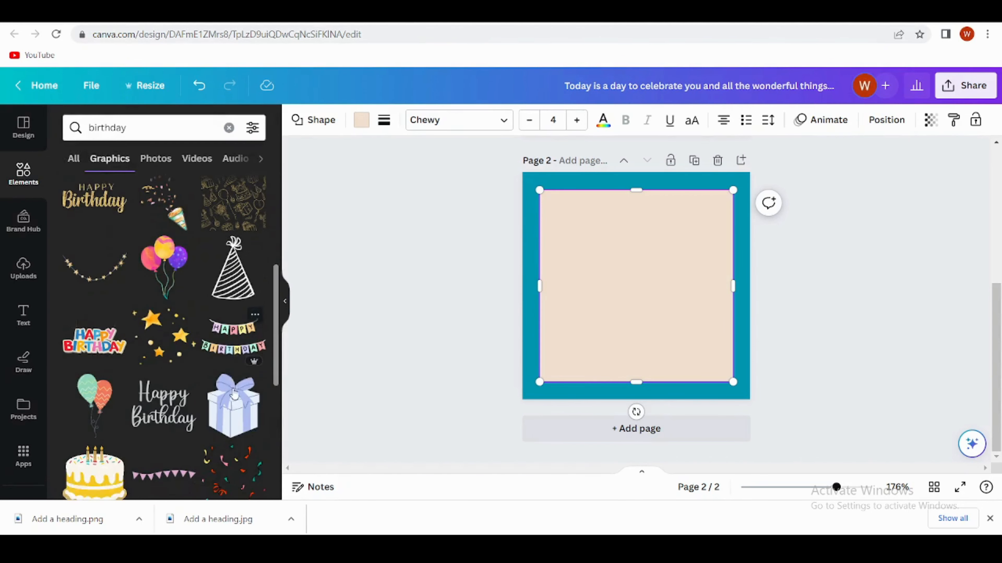
scroll(185, 375, down, 6)
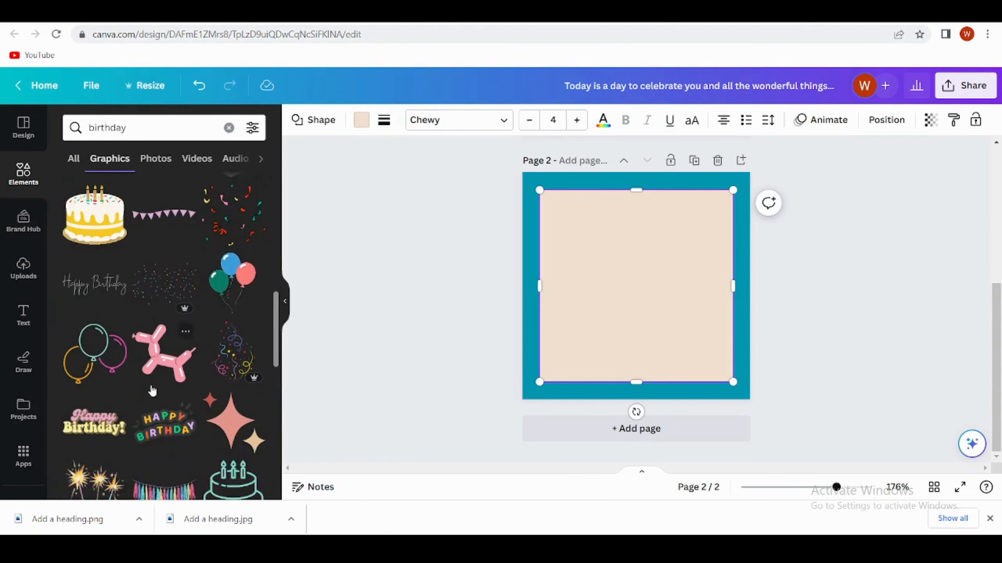
scroll(117, 435, down, 3)
click(164, 361)
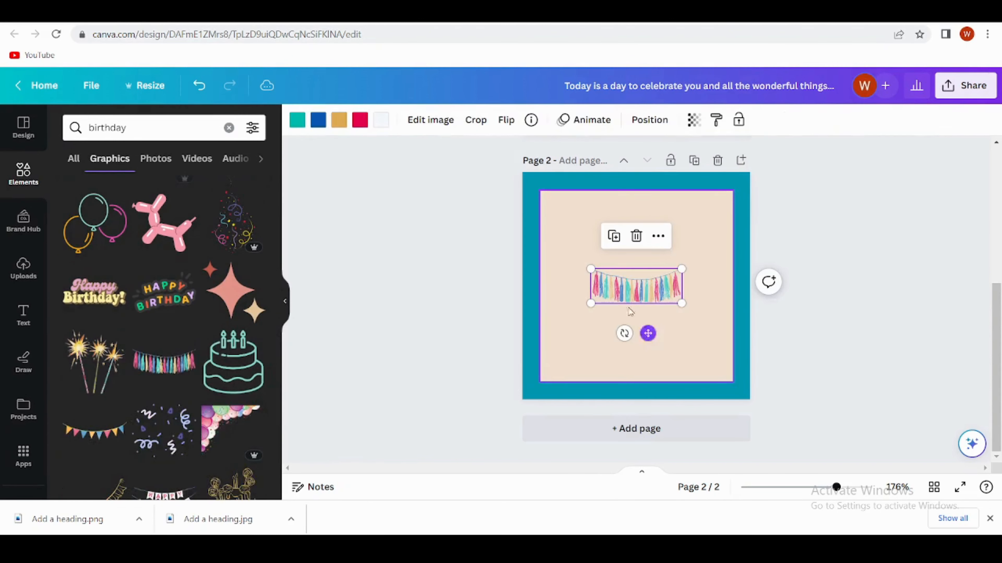
drag(606, 274, 545, 183)
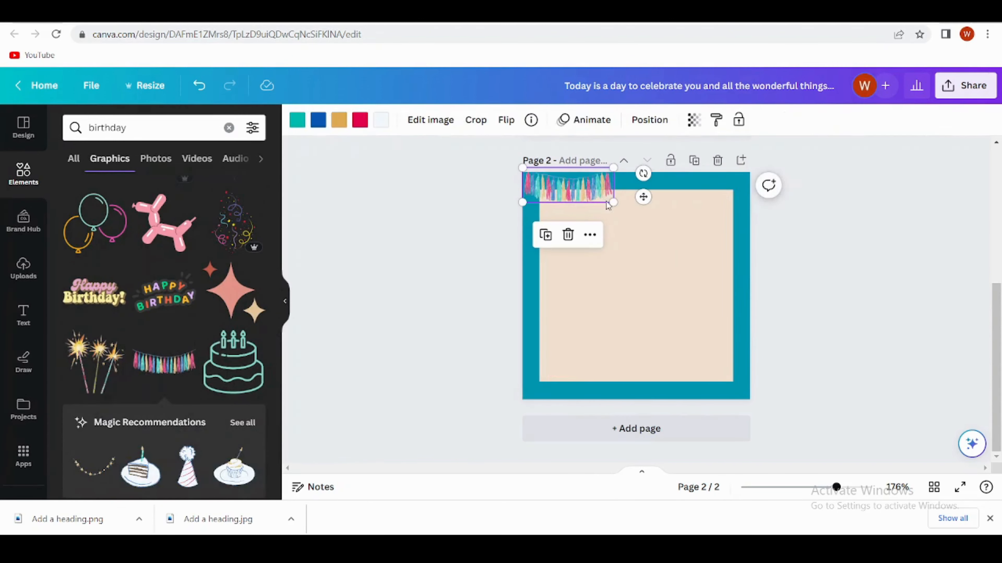
drag(613, 202, 619, 146)
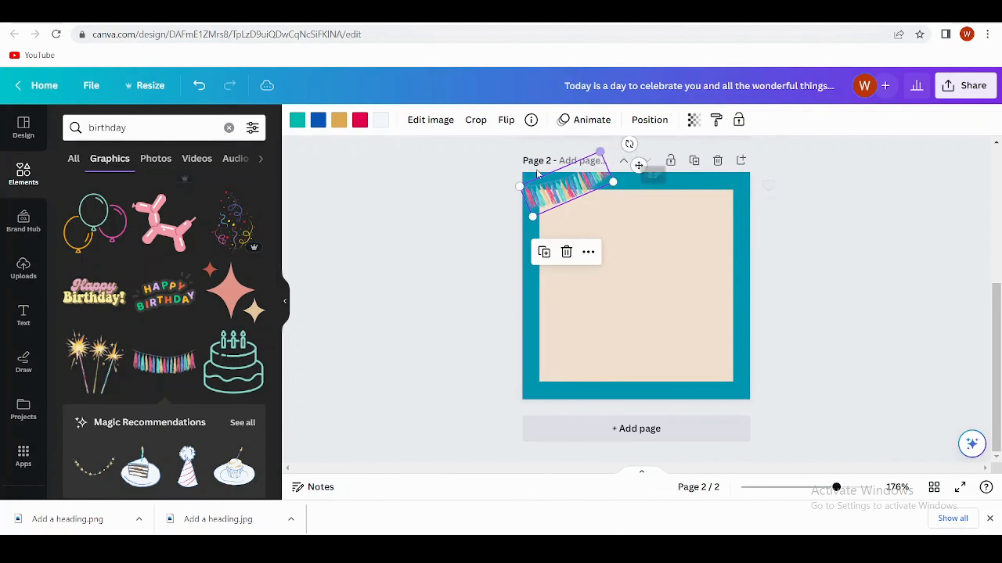
drag(562, 188, 548, 191)
click(763, 411)
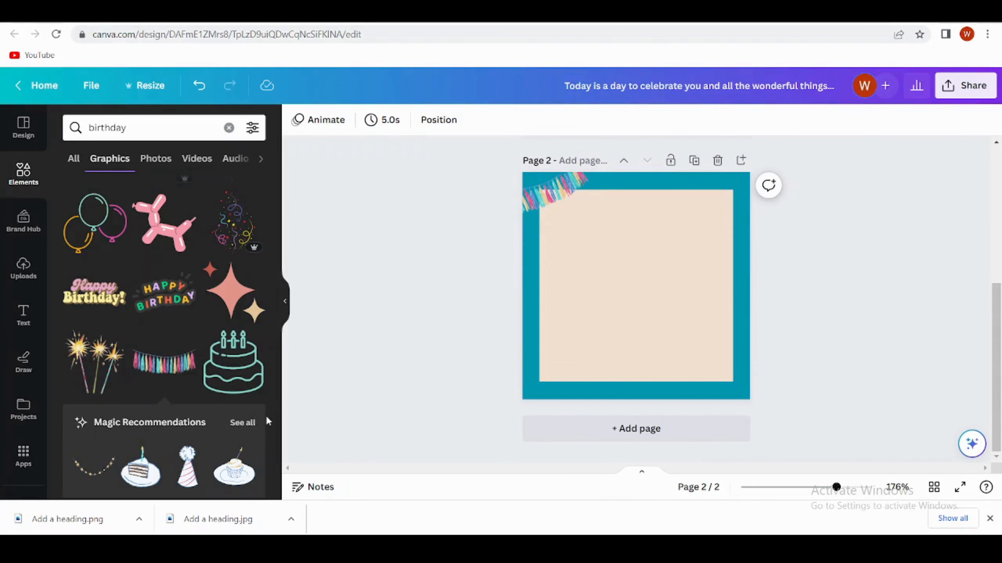
Add the pink and beige sparkle stars graphic to page 2, scaled down into the page's lower-left corner.
click(215, 307)
drag(738, 201, 568, 343)
drag(549, 358, 553, 367)
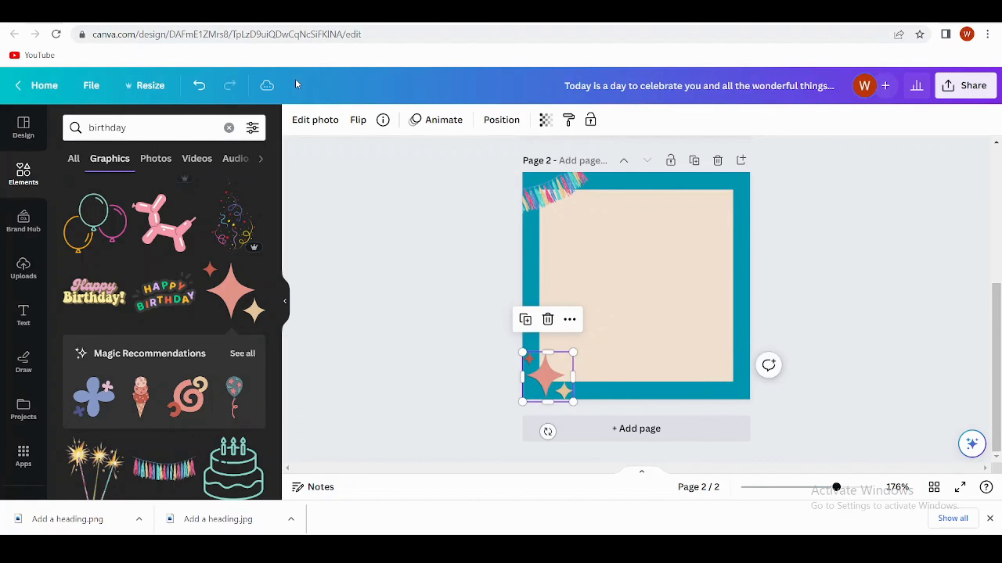
click(510, 370)
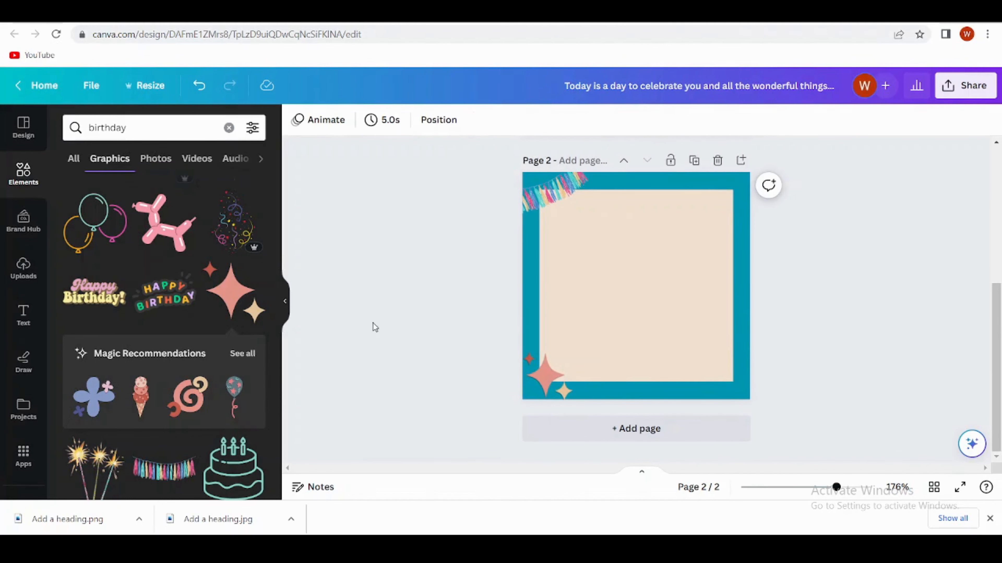
Add the purple and blue confetti graphic, shrink it and place it overhanging page 2's upper-right corner.
scroll(178, 373, down, 3)
click(167, 405)
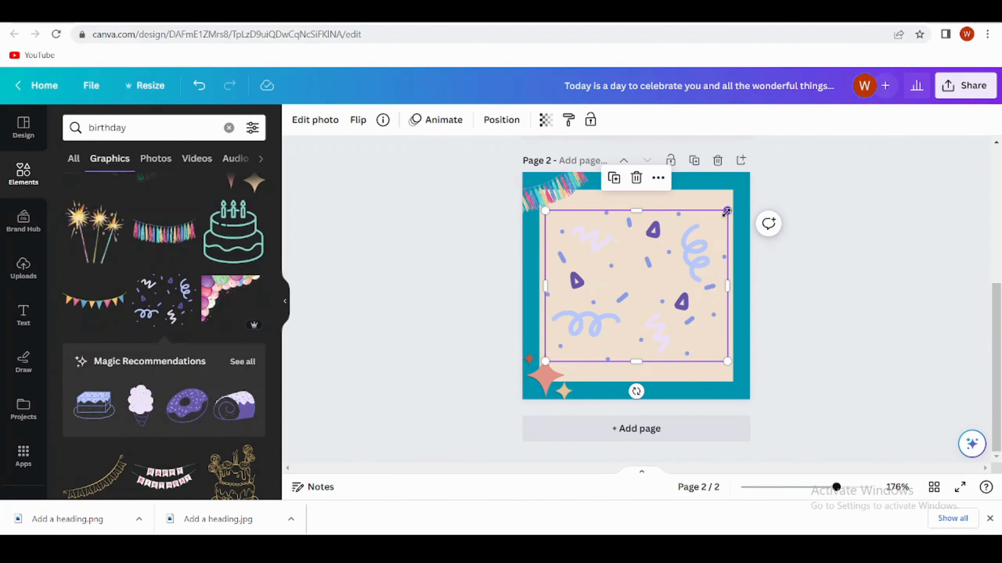
drag(727, 211, 612, 306)
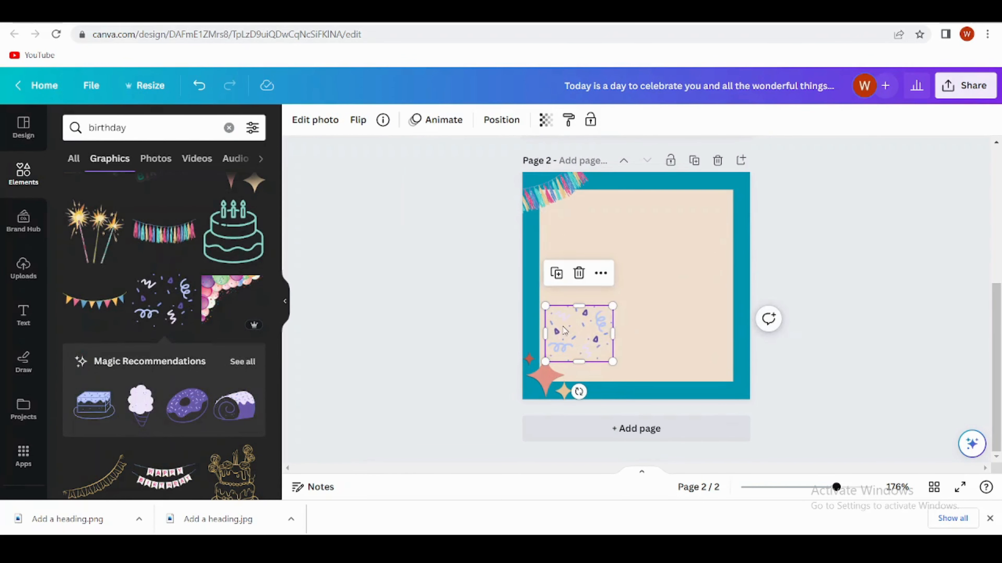
drag(564, 330, 733, 190)
click(768, 387)
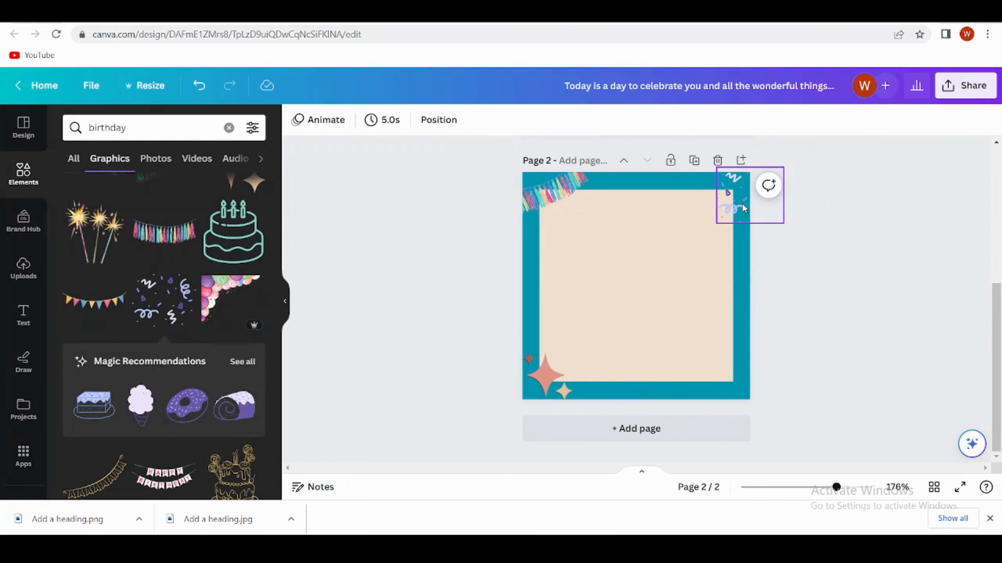
Add the colourful tiered birthday cake with candles to page 2, sized small in the page's lower-right corner.
scroll(233, 375, down, 5)
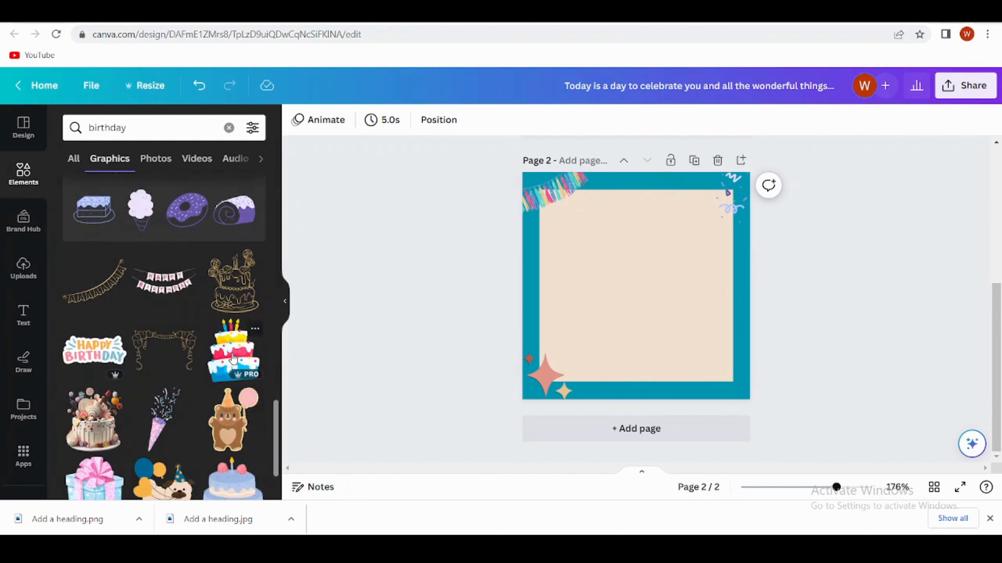
click(233, 351)
drag(705, 377, 727, 382)
click(841, 380)
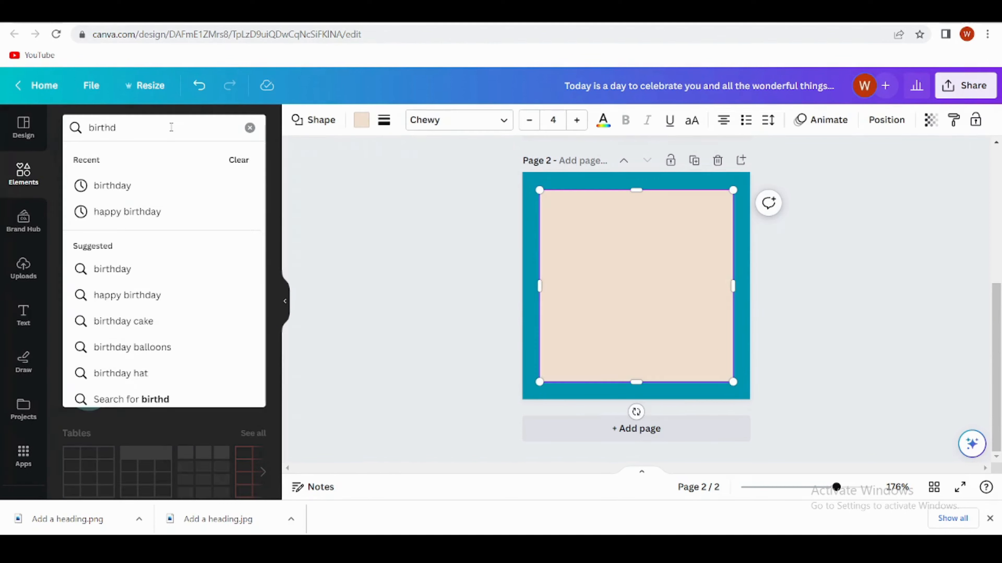
Search the elements library for "birthday" again and browse all the graphics found.
text(u)
key(BackSpace)
text(y)
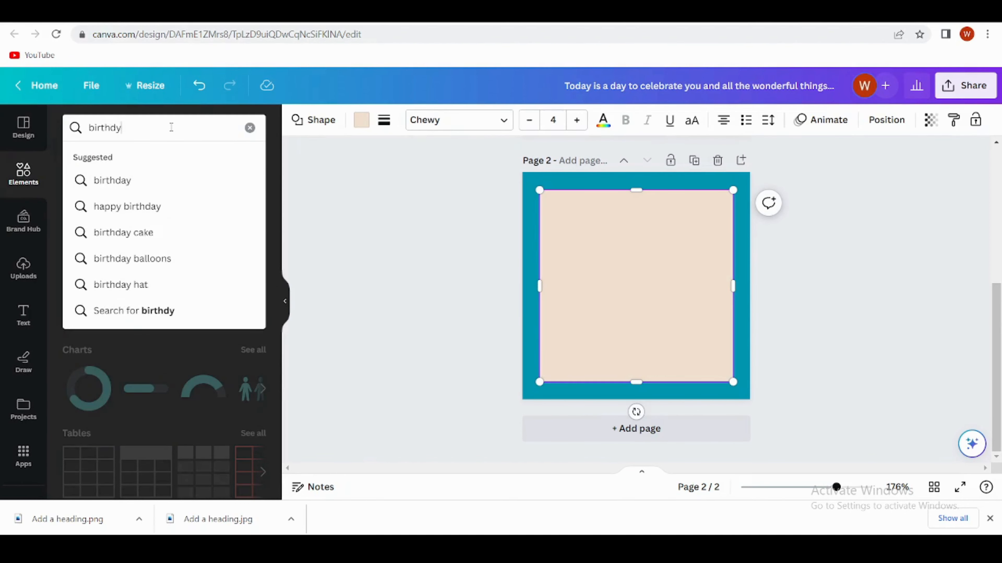
key(Return)
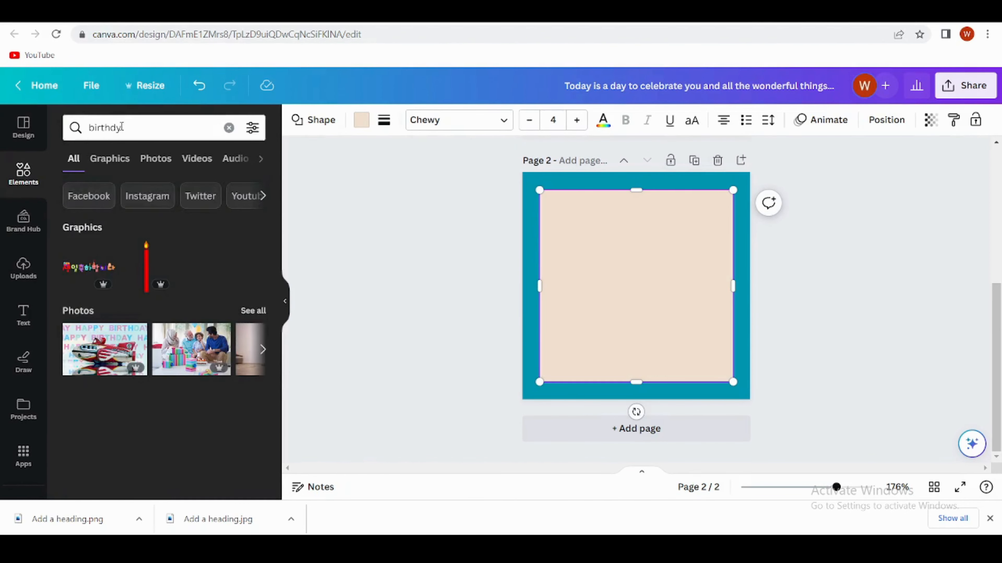
click(113, 127)
click(117, 127)
text(a)
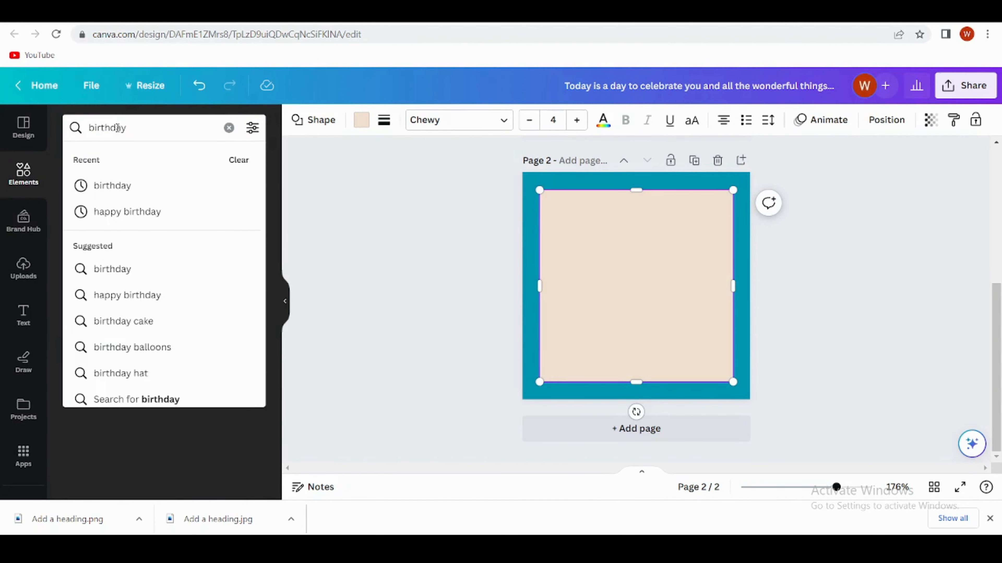
key(Return)
click(259, 231)
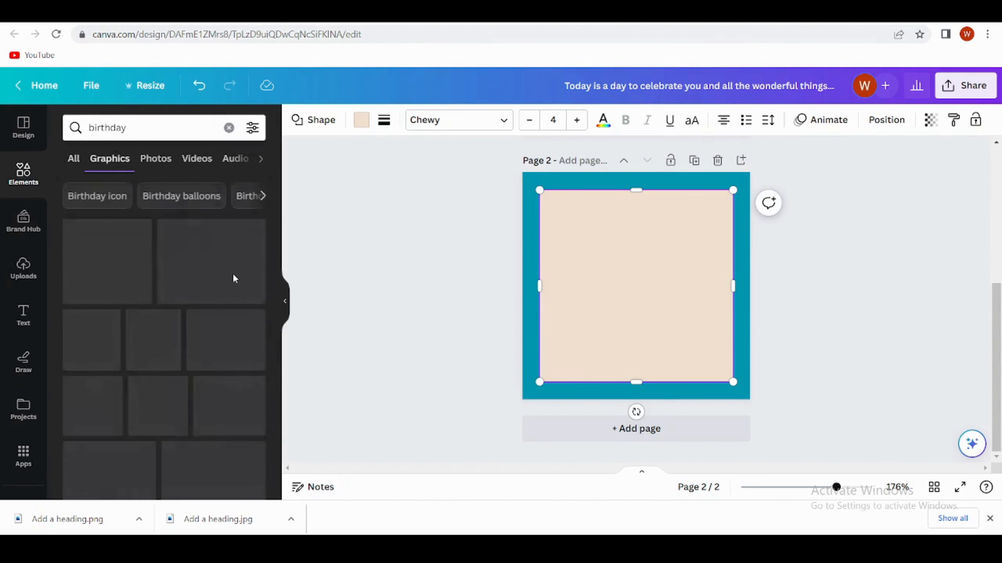
scroll(176, 354, down, 2)
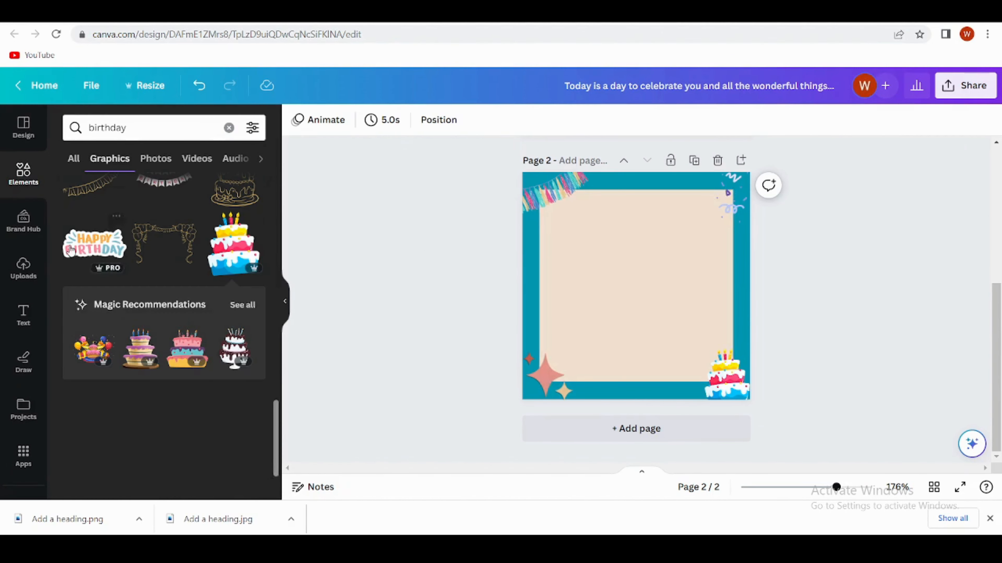
Replace the element search with "white border frame" and list all the matching graphics.
click(230, 127)
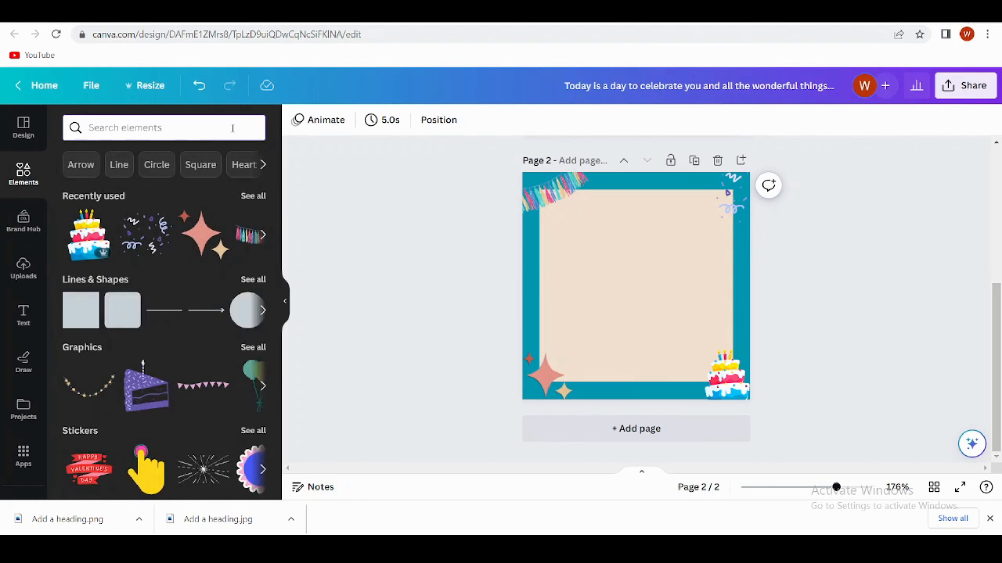
text(wh)
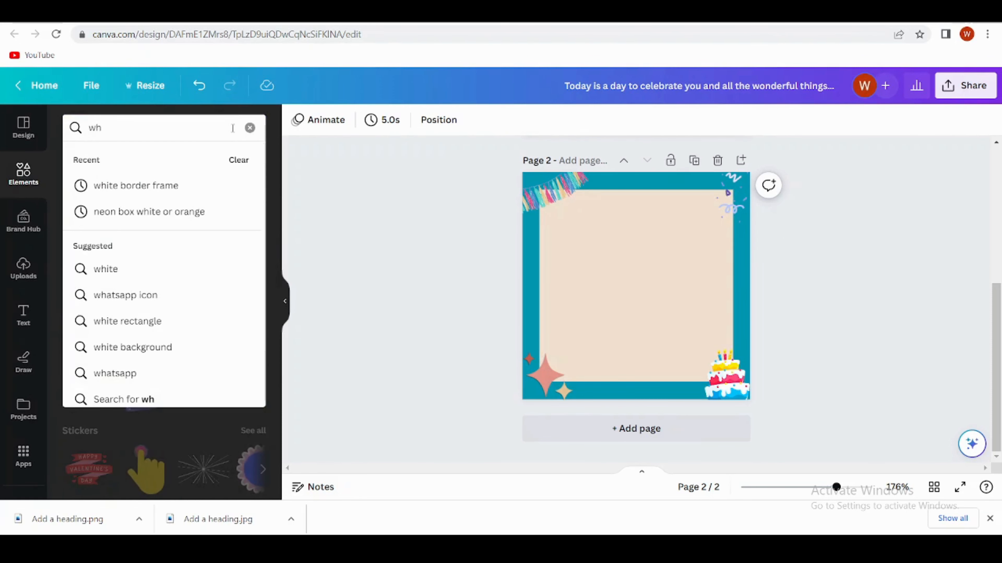
click(231, 188)
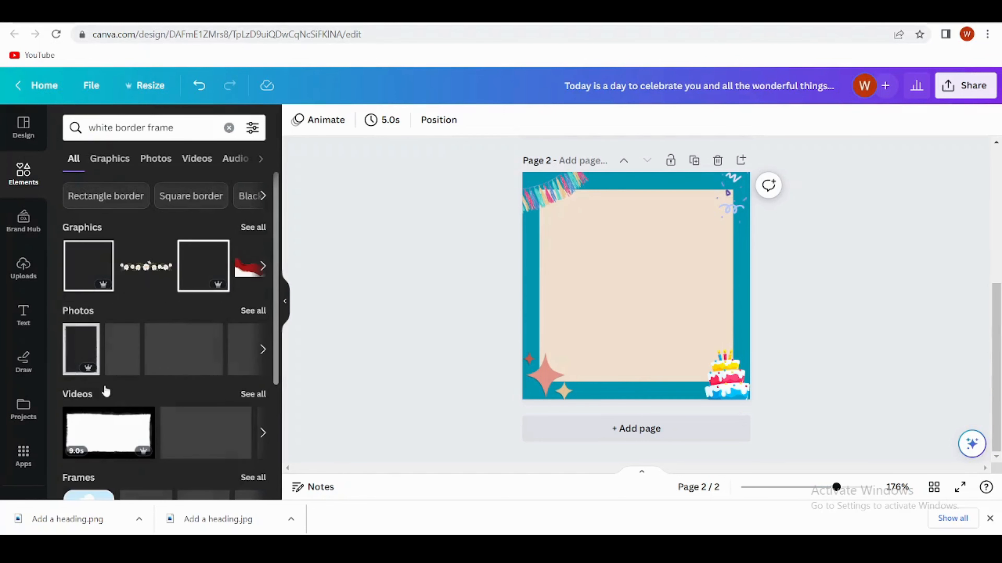
click(253, 228)
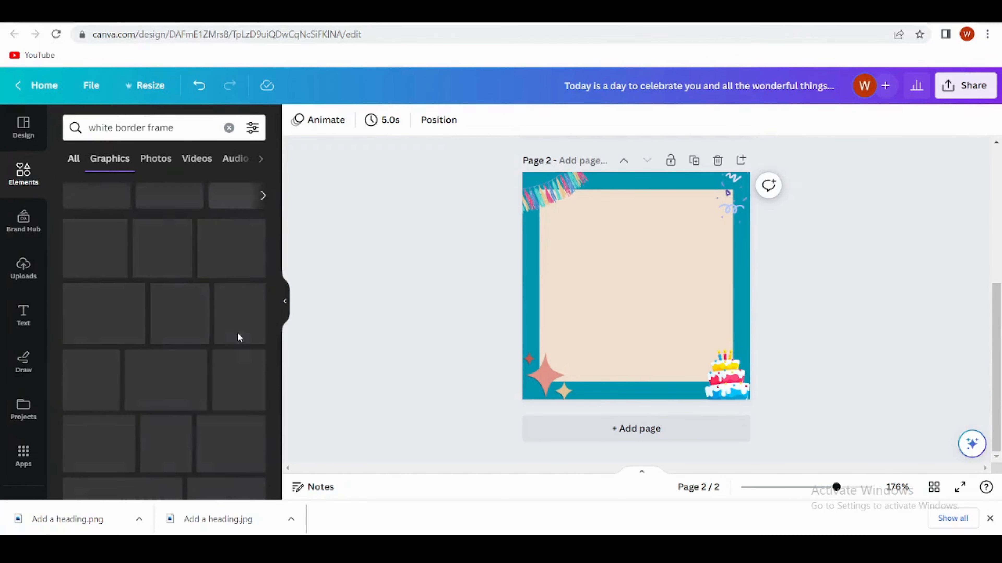
Try the white floral rectangular frame on page 2's beige panel, shrunk to about 2 × 2.5 cm.
scroll(158, 331, down, 2)
scroll(165, 347, down, 8)
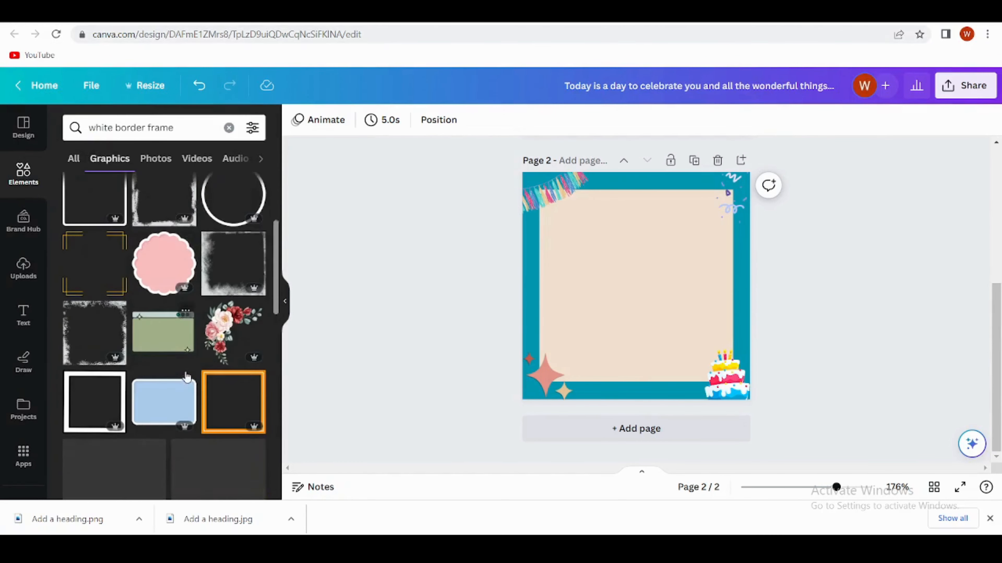
click(102, 364)
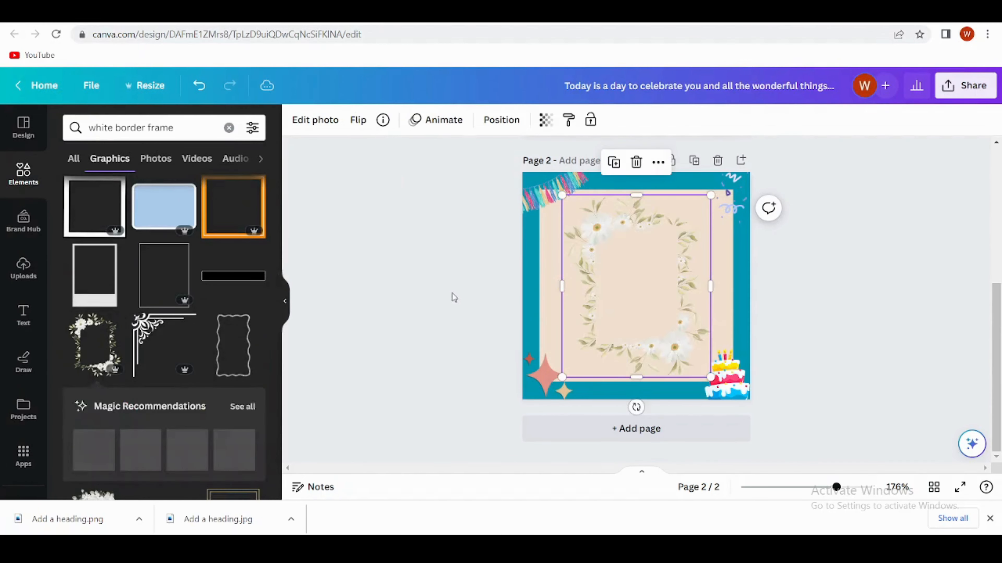
drag(706, 378, 649, 303)
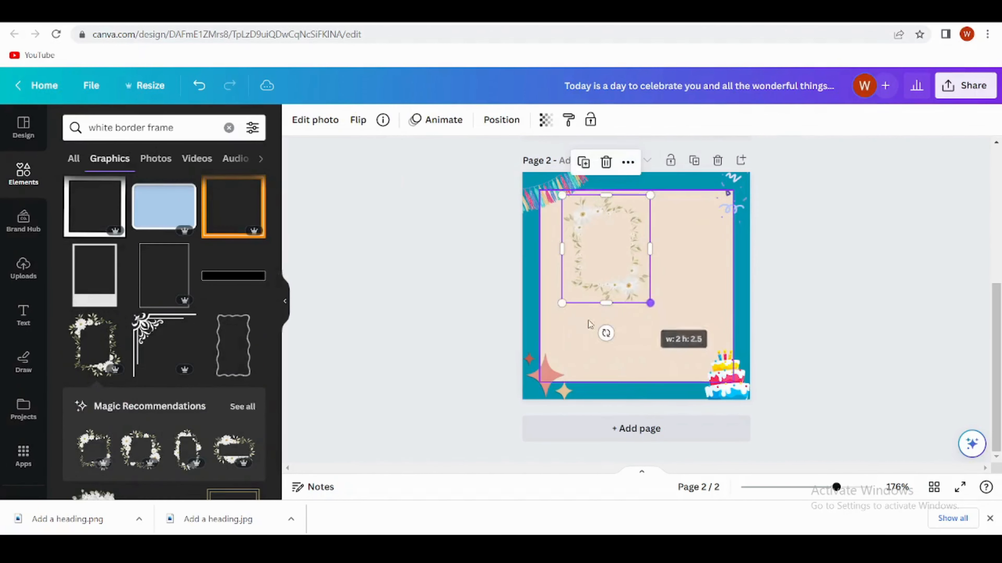
Replace the rectangular floral frame on page 2 with the round white flower wreath, sized to fit and centred in the inner panel.
scroll(147, 361, down, 3)
scroll(146, 356, down, 5)
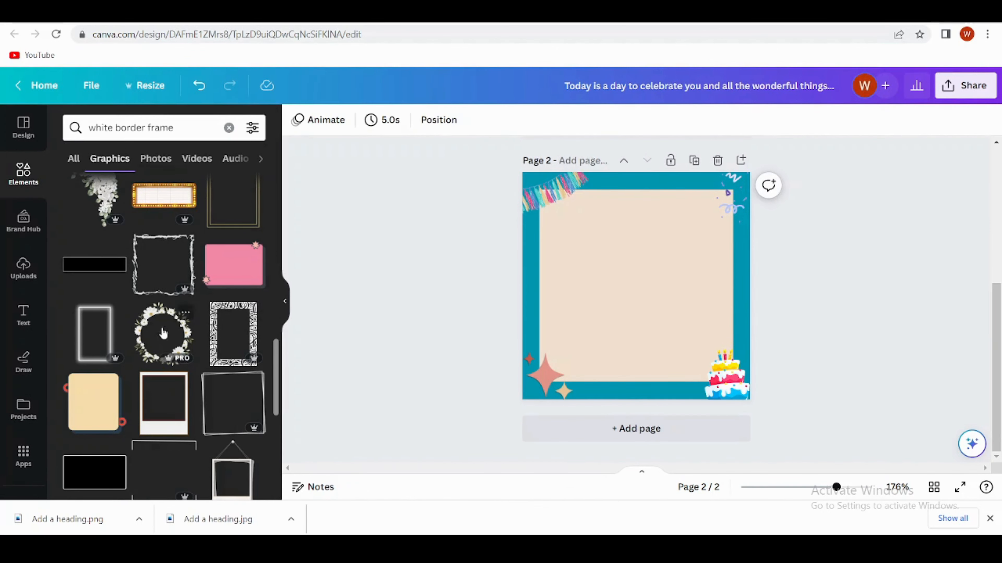
click(162, 334)
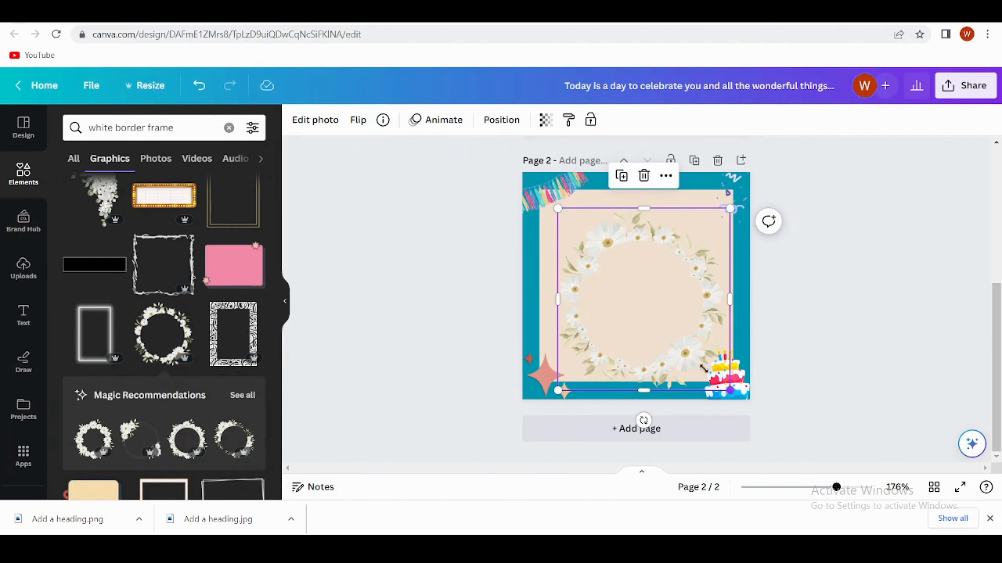
drag(703, 369, 682, 342)
drag(639, 281, 654, 290)
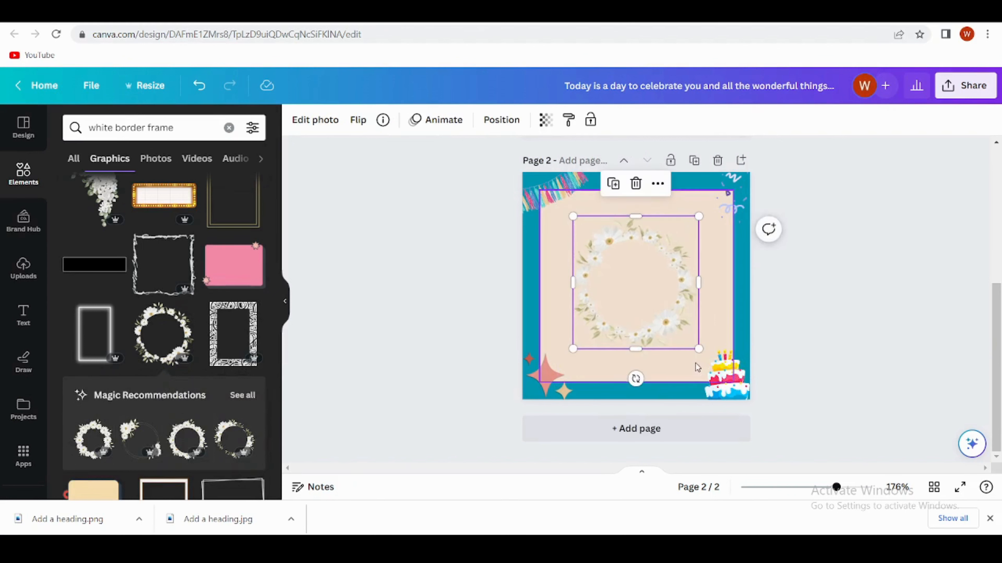
mouse_move(698, 350)
mouse_down()
mouse_move(707, 356)
mouse_move(700, 350)
mouse_up()
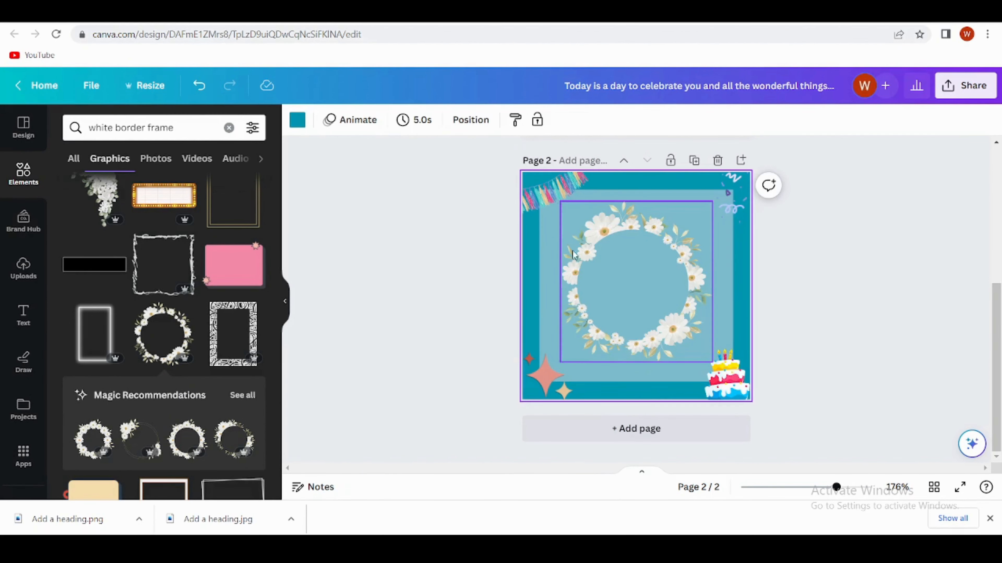
Set the fill of page 2's inner panel back to beige.
click(573, 254)
click(360, 120)
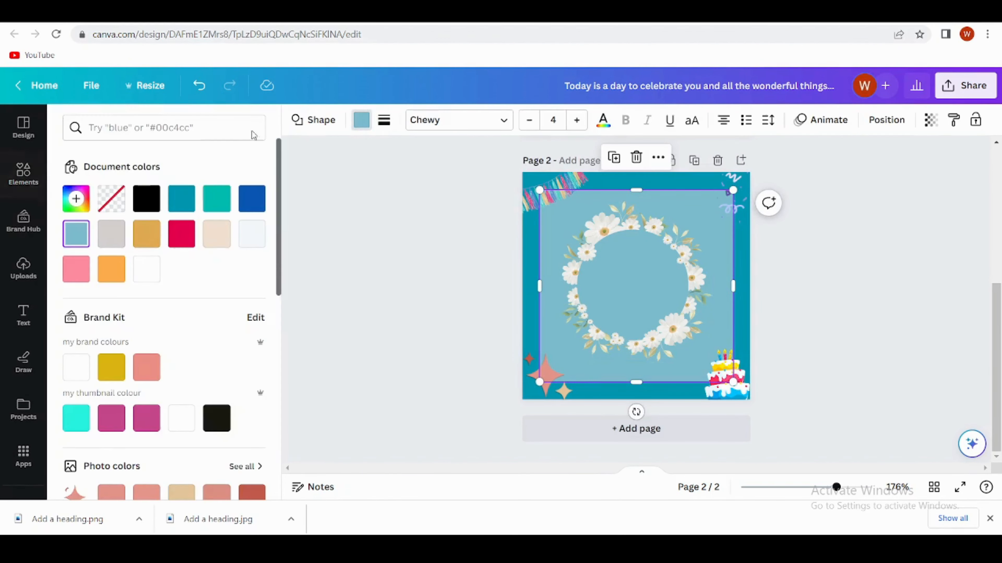
click(217, 234)
key(Escape)
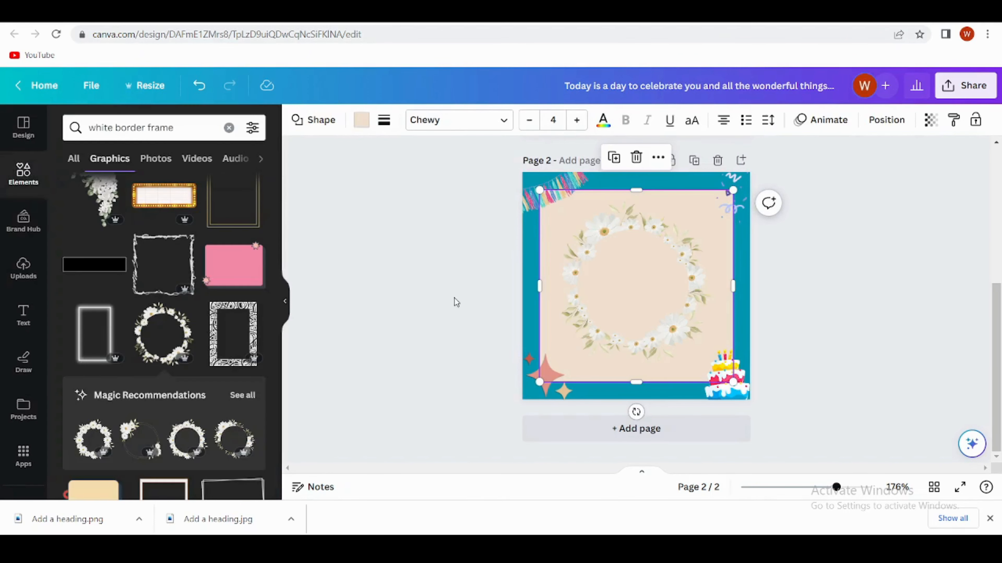
scroll(408, 230, up, 5)
scroll(409, 231, down, 1)
scroll(409, 230, down, 2)
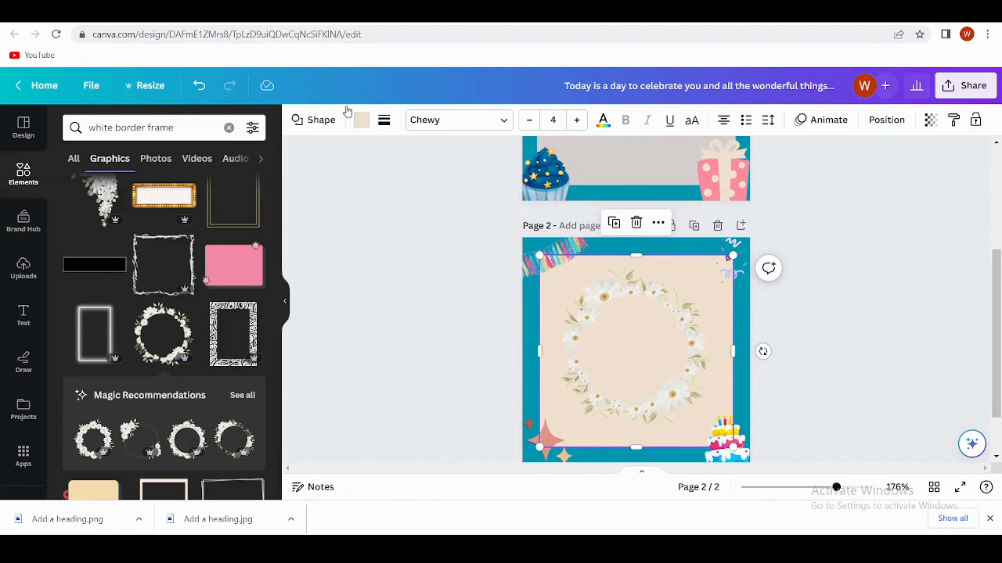
Try tan, lilac and teal fills on page 2's inner panel, settle on light grey, and nudge the wreath slightly up.
click(360, 126)
scroll(175, 259, down, 6)
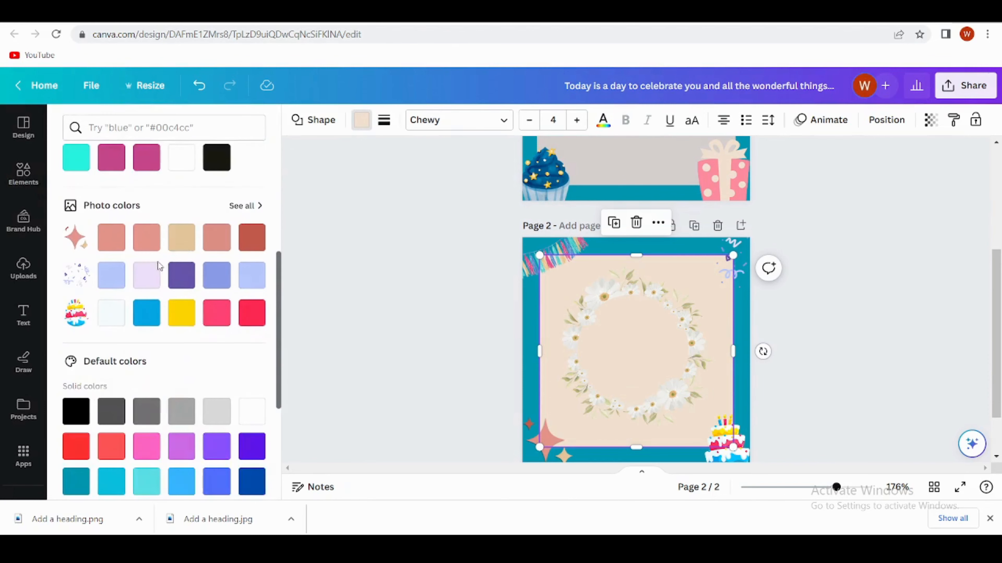
click(181, 238)
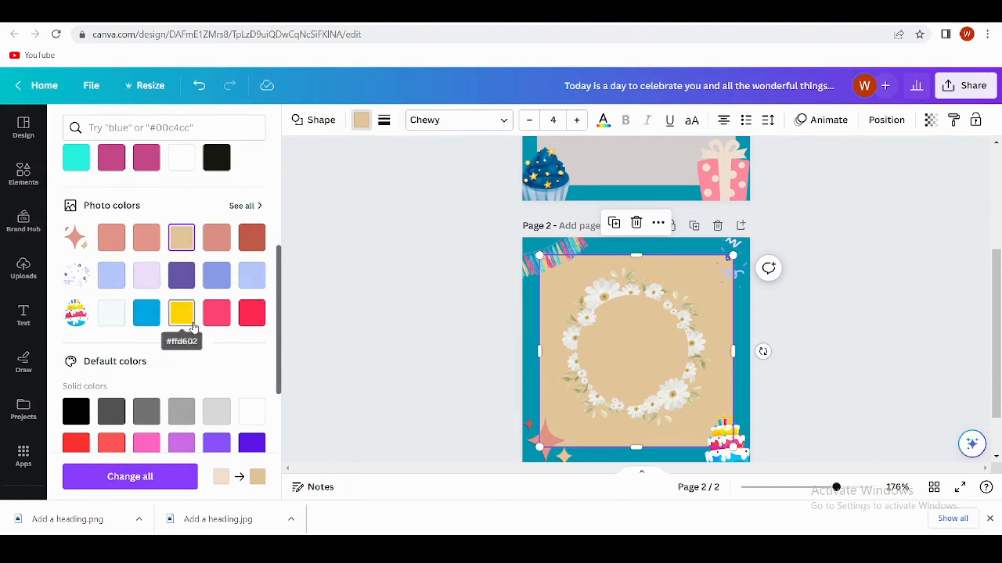
click(144, 284)
scroll(139, 278, down, 5)
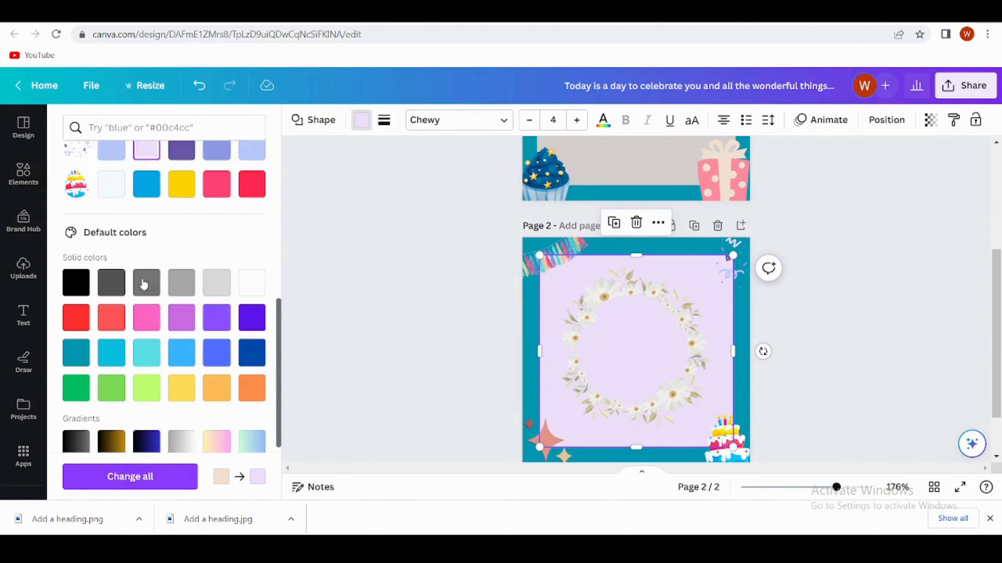
click(84, 291)
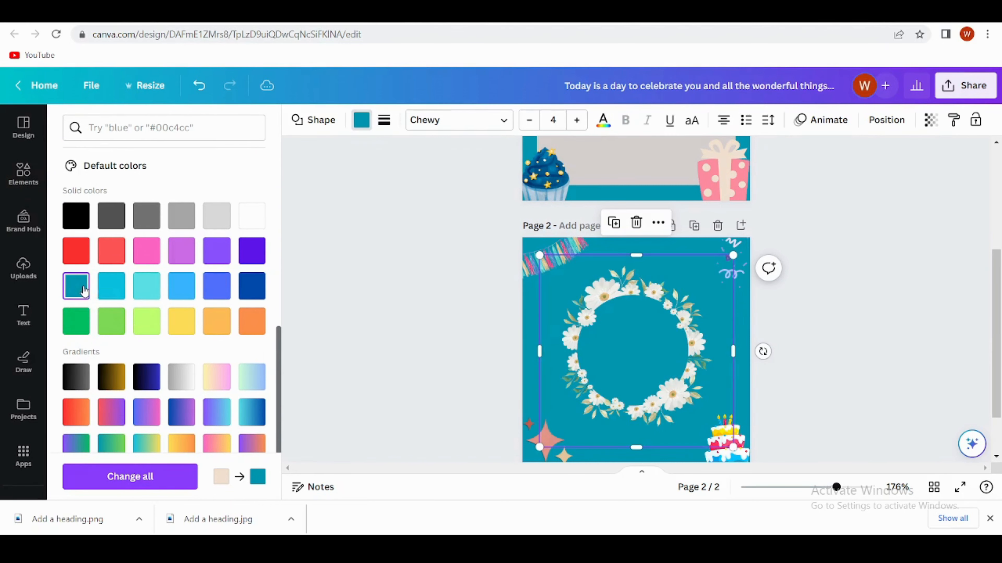
click(479, 364)
drag(644, 332, 642, 326)
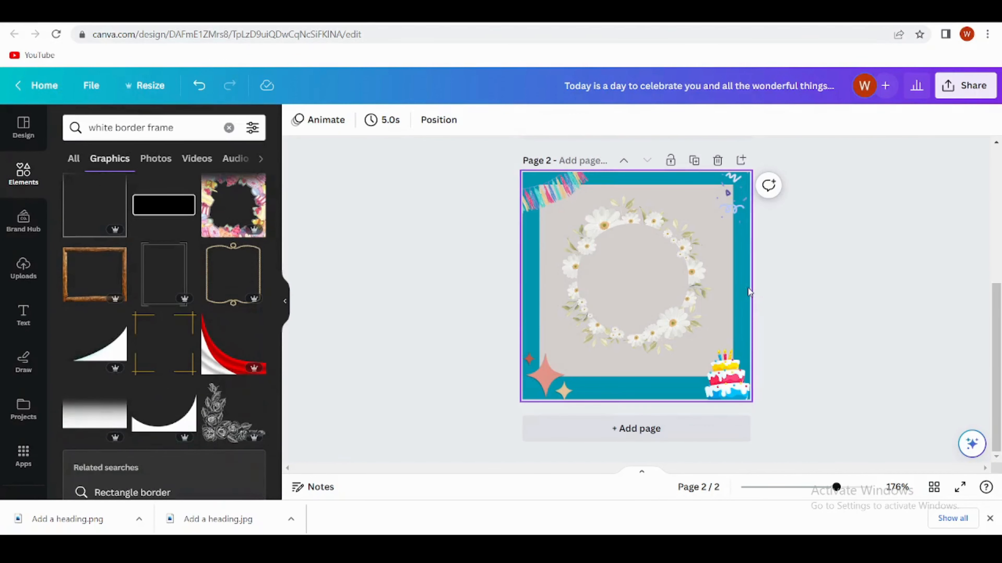
Download only page 1 of the card as a PNG at size 1.
scroll(965, 171, up, 5)
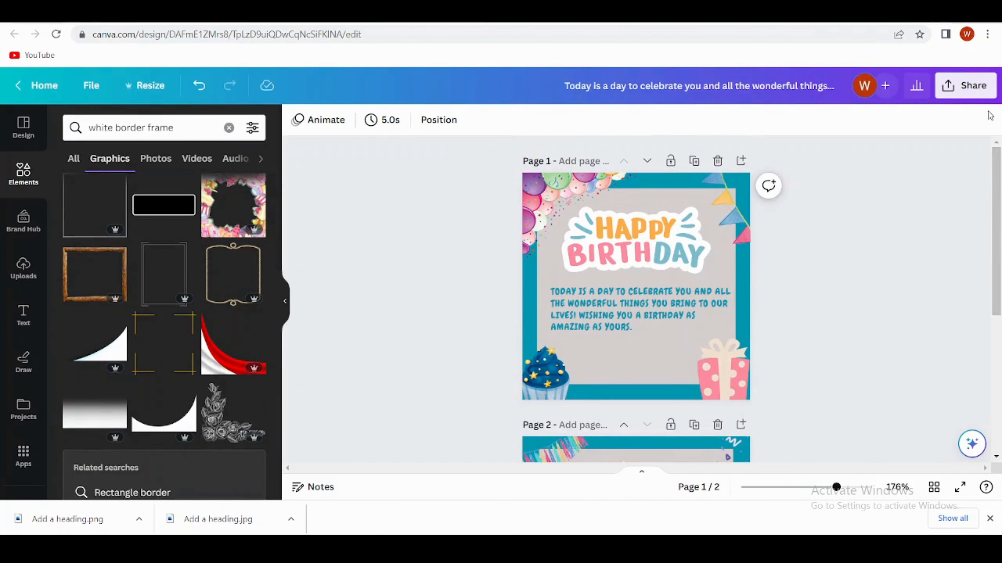
click(957, 95)
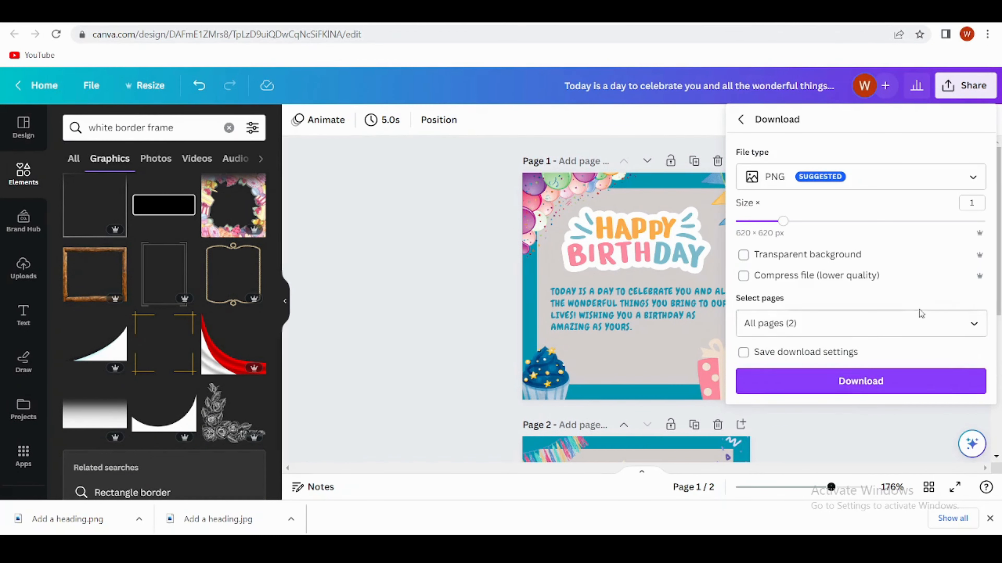
click(921, 319)
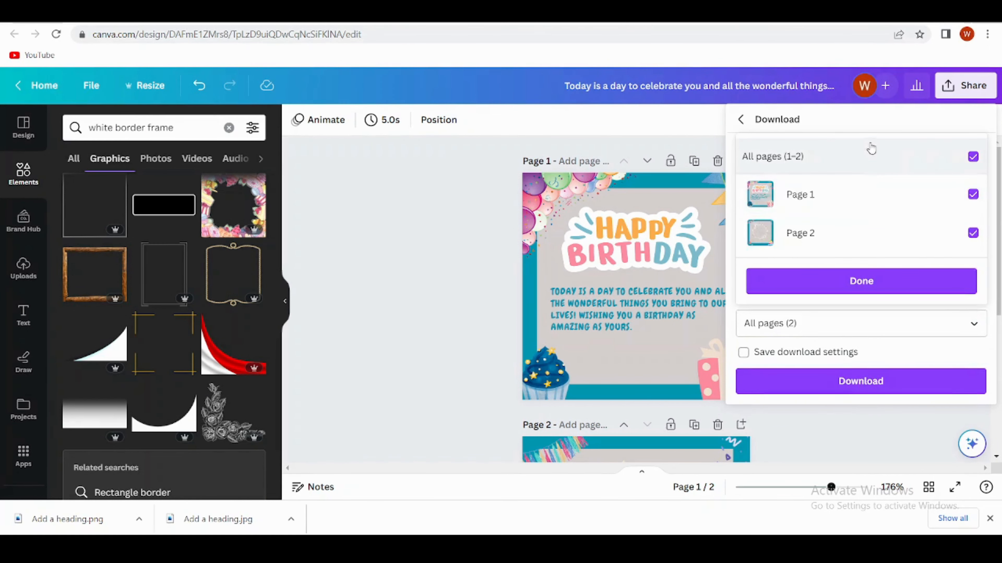
click(878, 207)
click(885, 233)
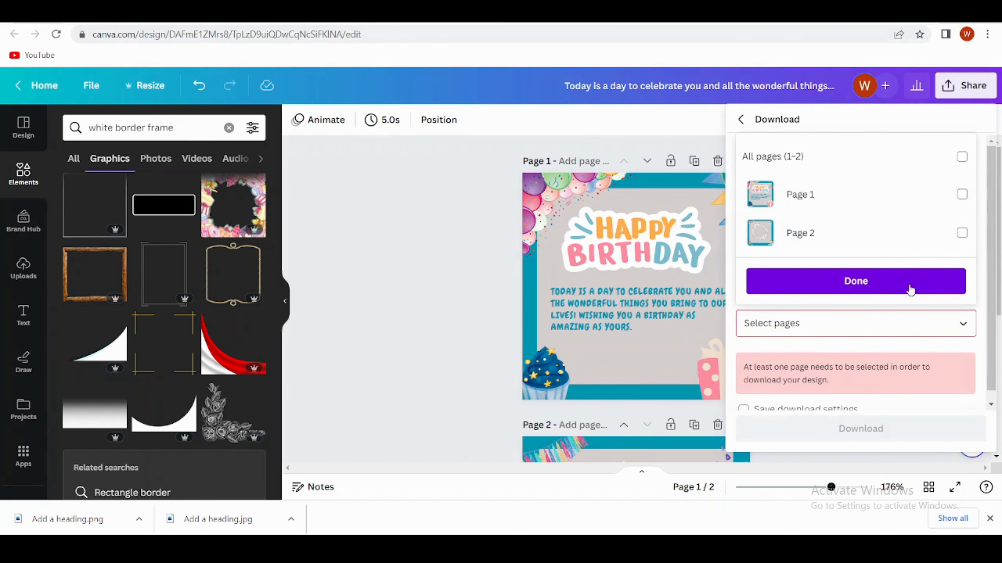
click(884, 206)
click(901, 287)
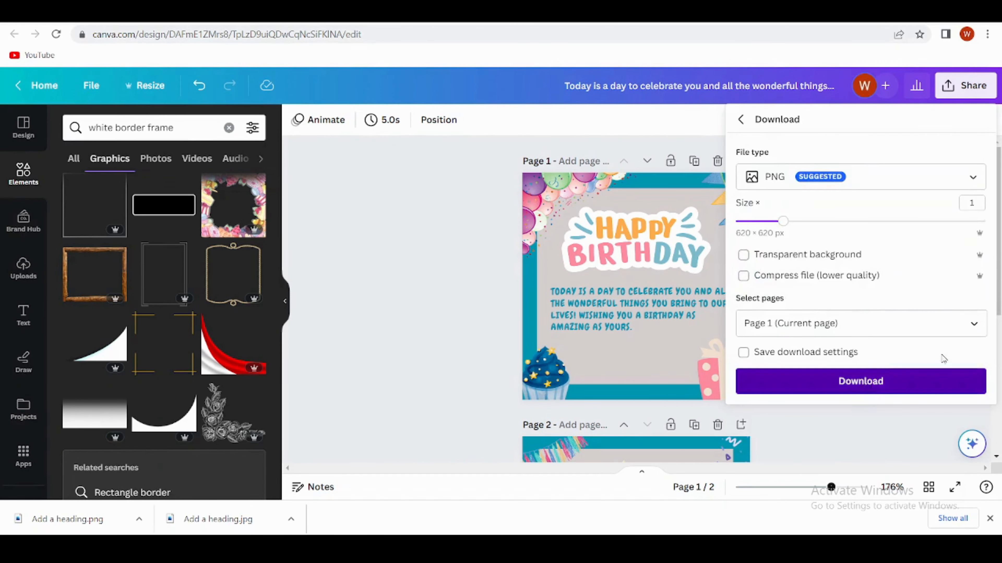
click(943, 380)
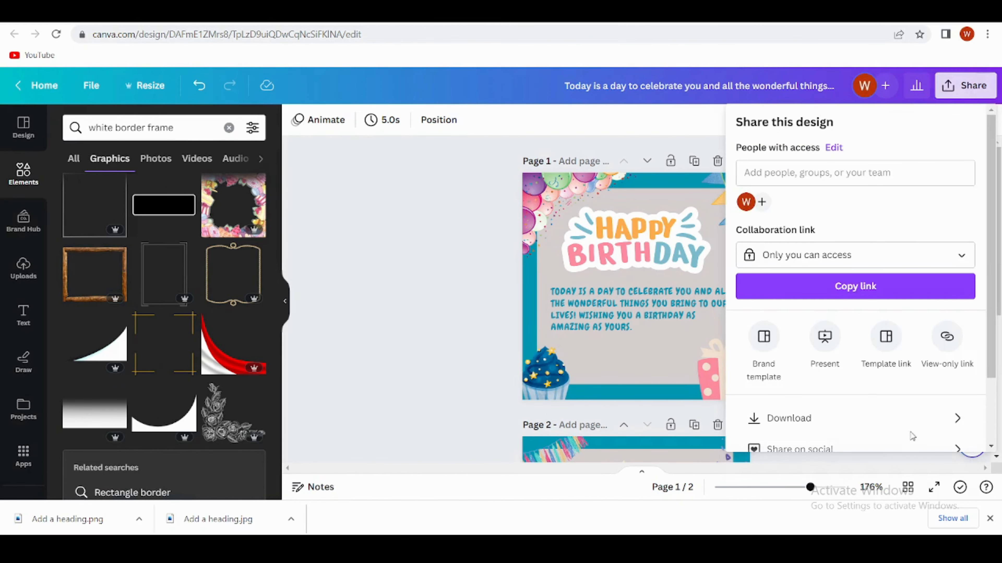
Download only page 2 of the card as a PNG at size 1.
click(909, 417)
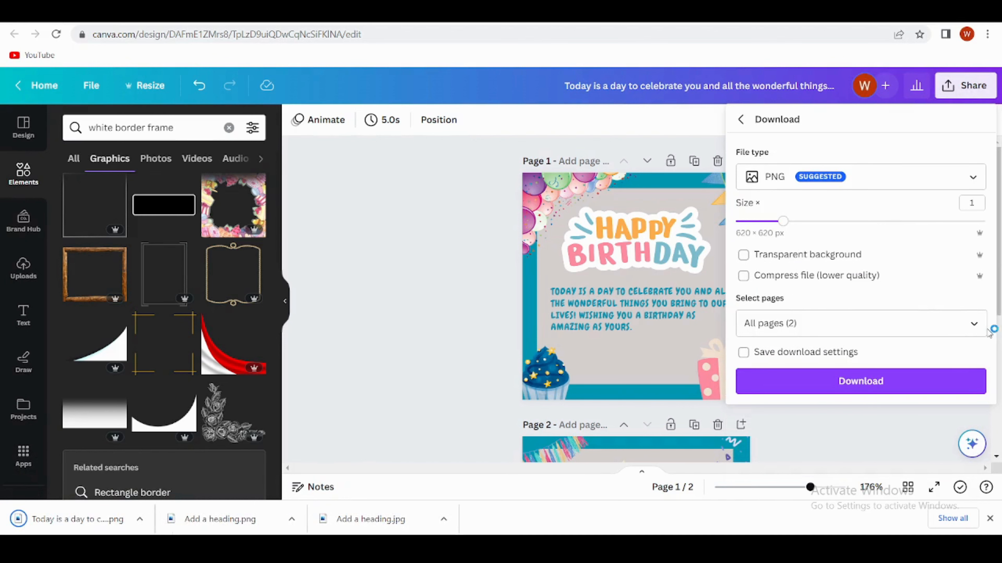
click(978, 323)
click(913, 174)
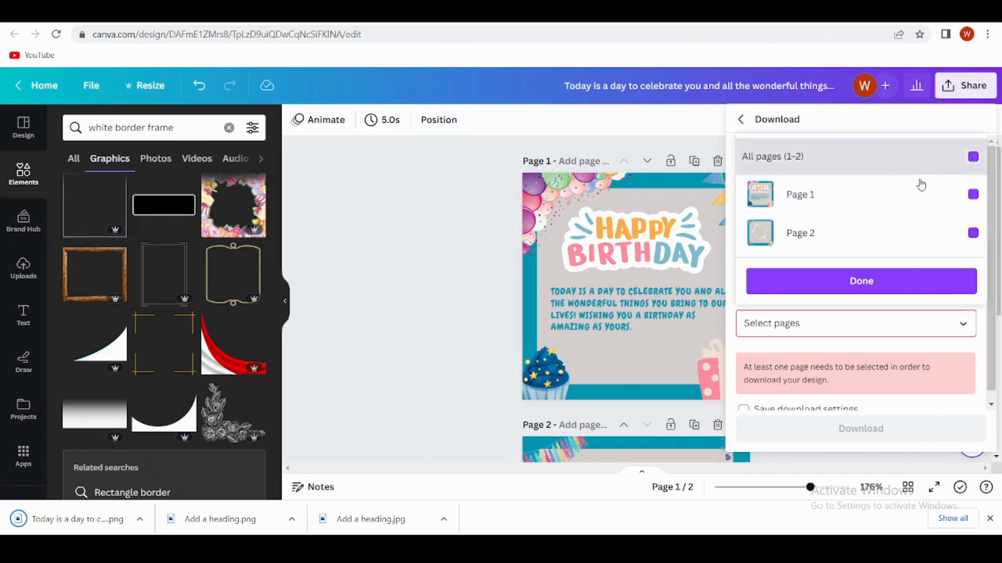
click(921, 236)
click(915, 281)
click(912, 384)
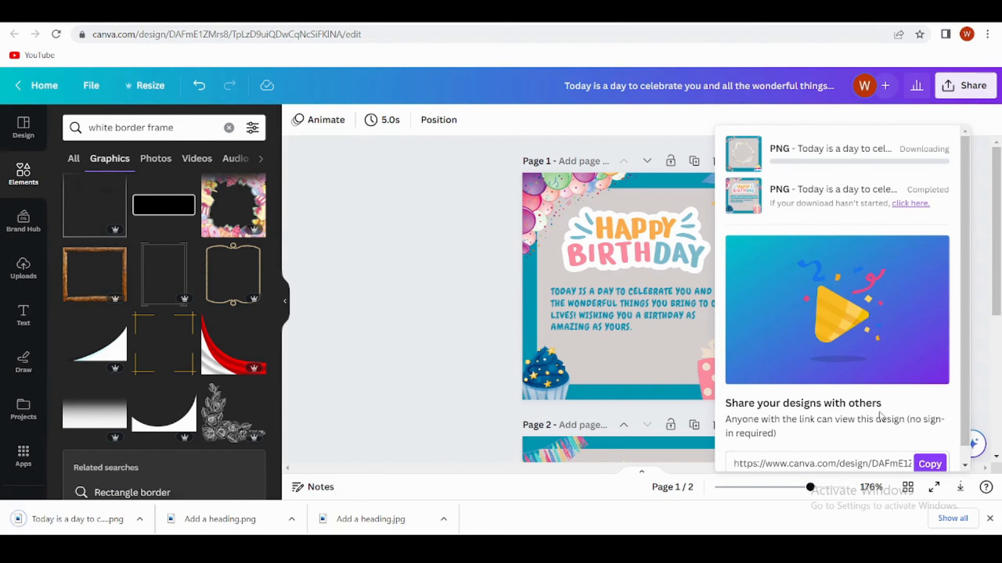
click(415, 212)
Search Google for Zazzle in a new browser tab and open the sponsored zazzle.com result.
key(ctrl+t)
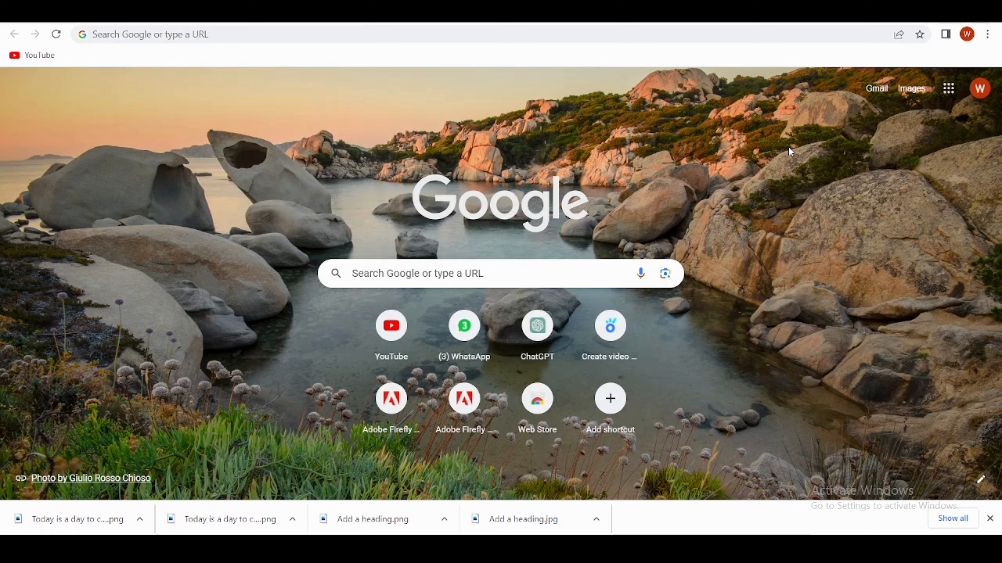
click(624, 268)
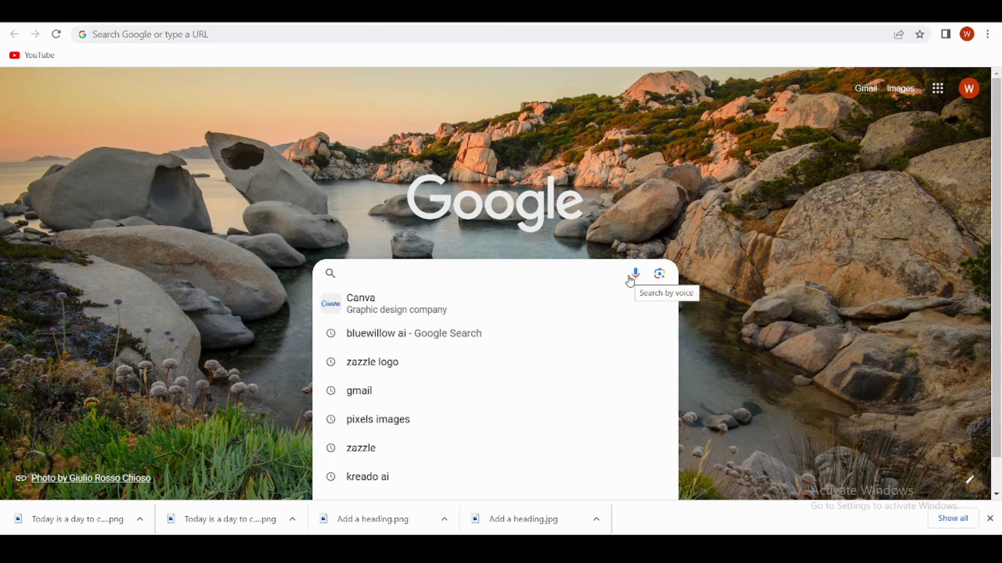
text(zazzle)
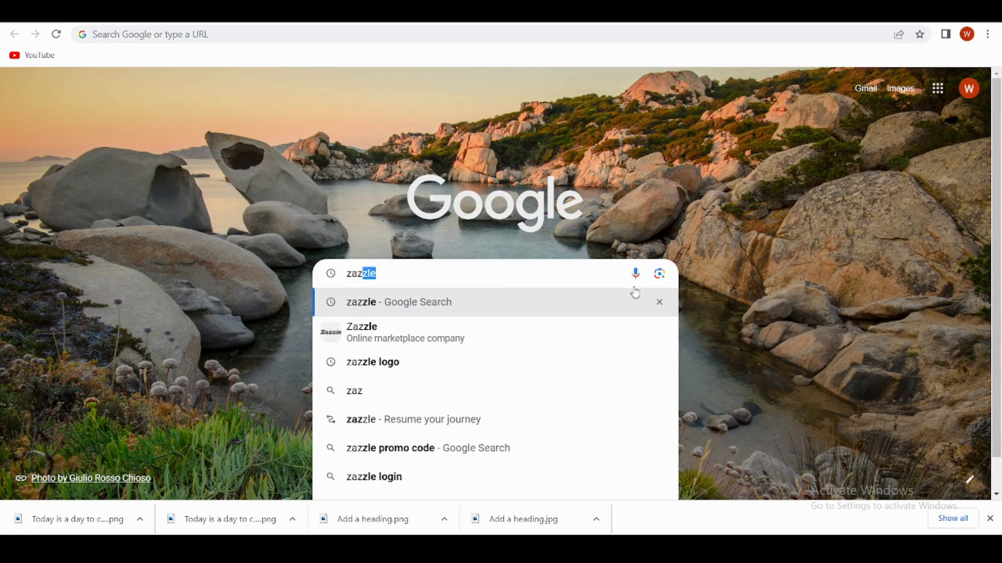
click(617, 333)
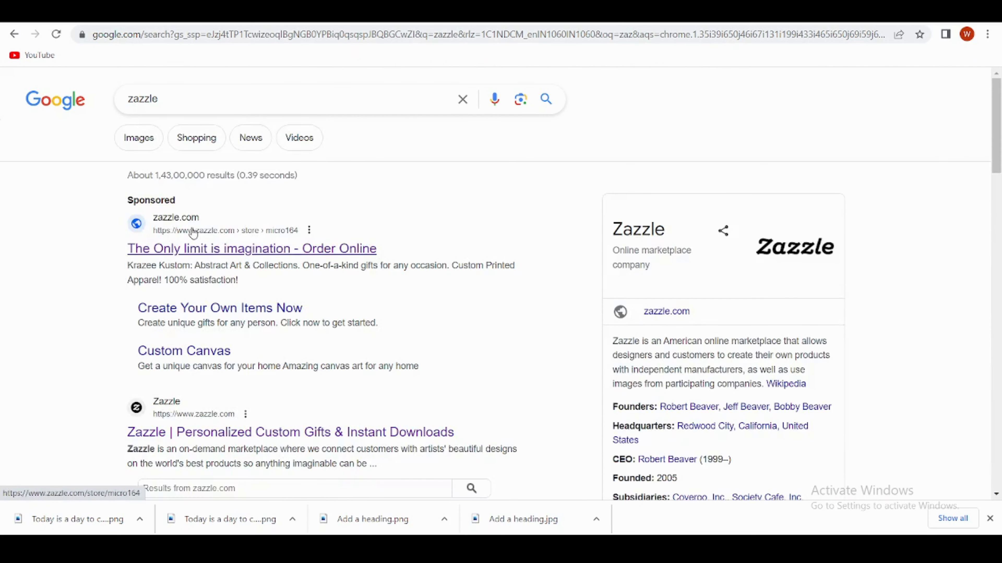
click(207, 252)
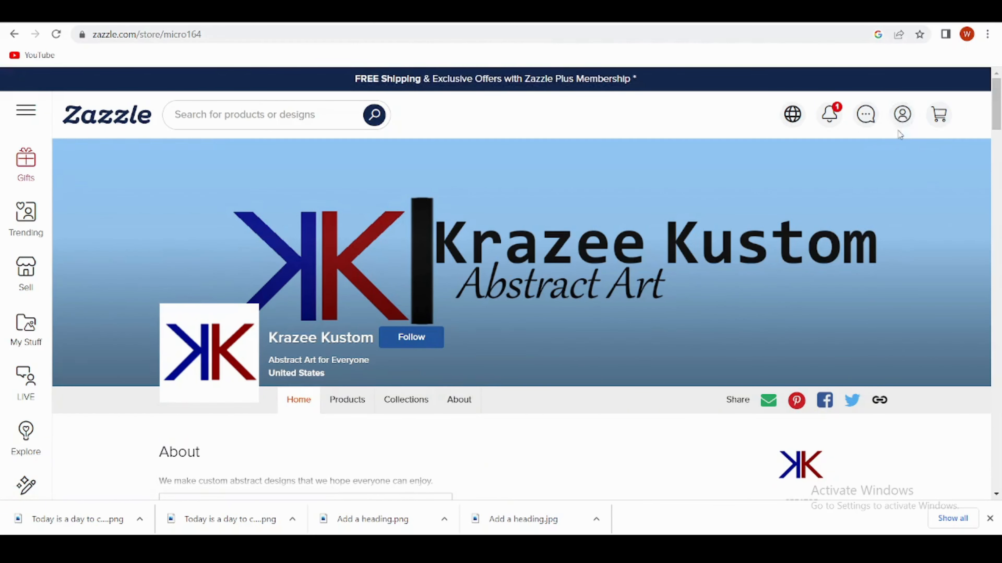
Open Zazzle's creation options and show the full range of blank products.
scroll(22, 473, down, 2)
click(23, 472)
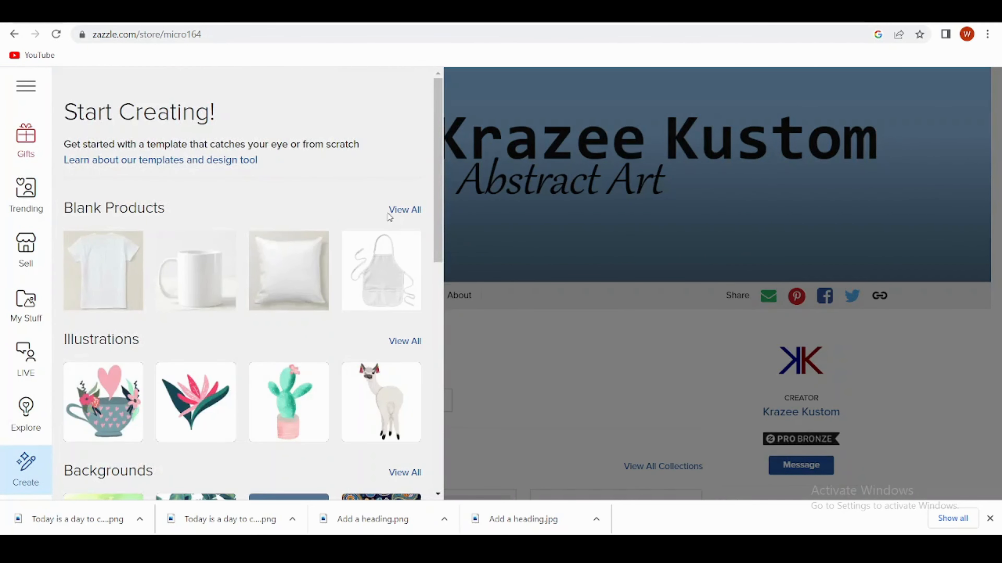
click(400, 210)
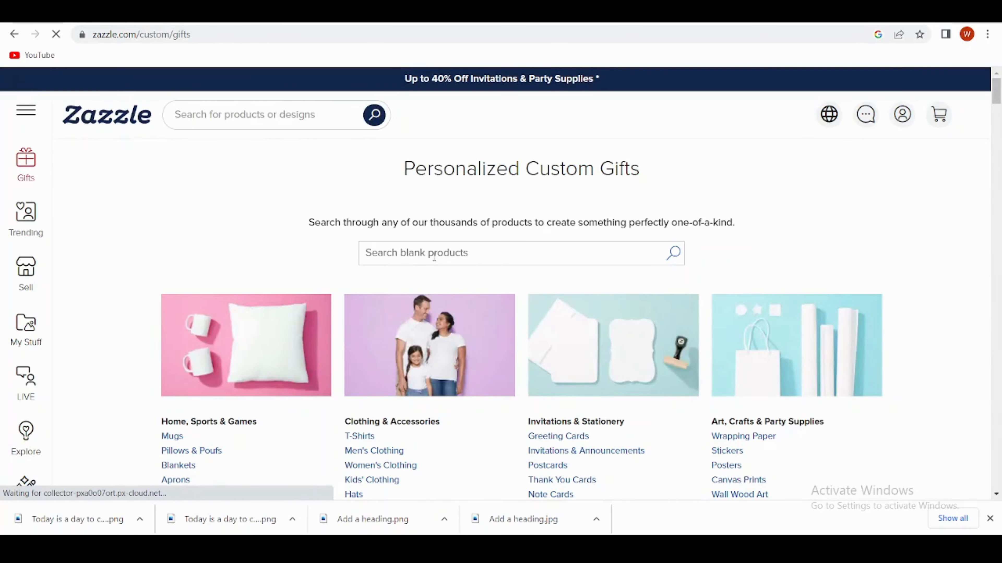
Search Zazzle's blank products for "birthday cards".
click(442, 255)
text(b)
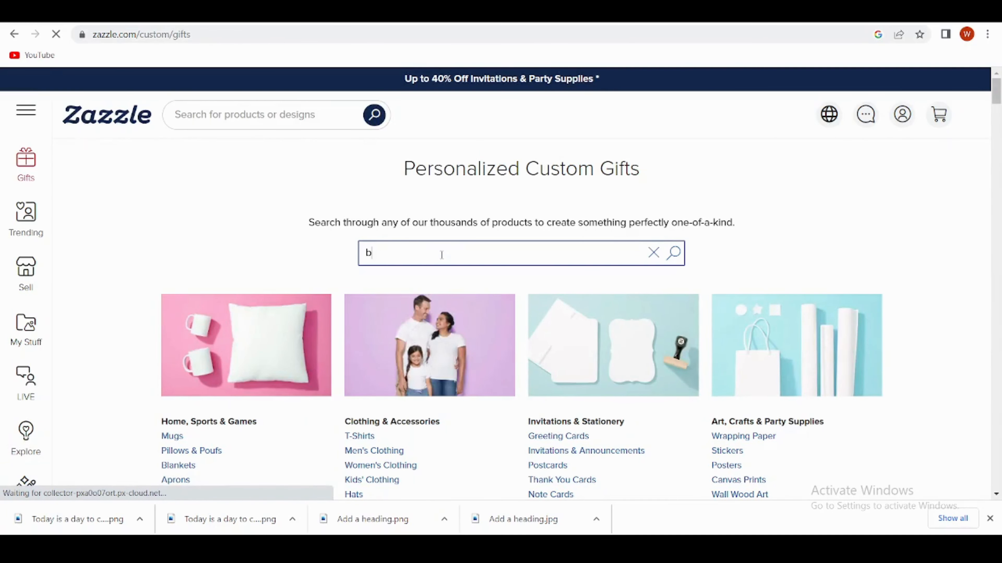
text(irthda)
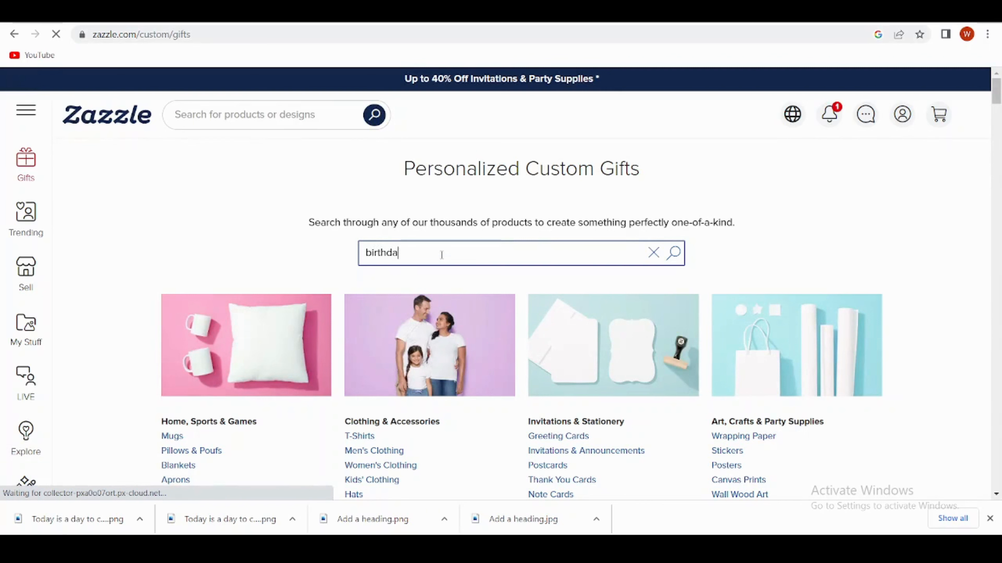
text(y cards)
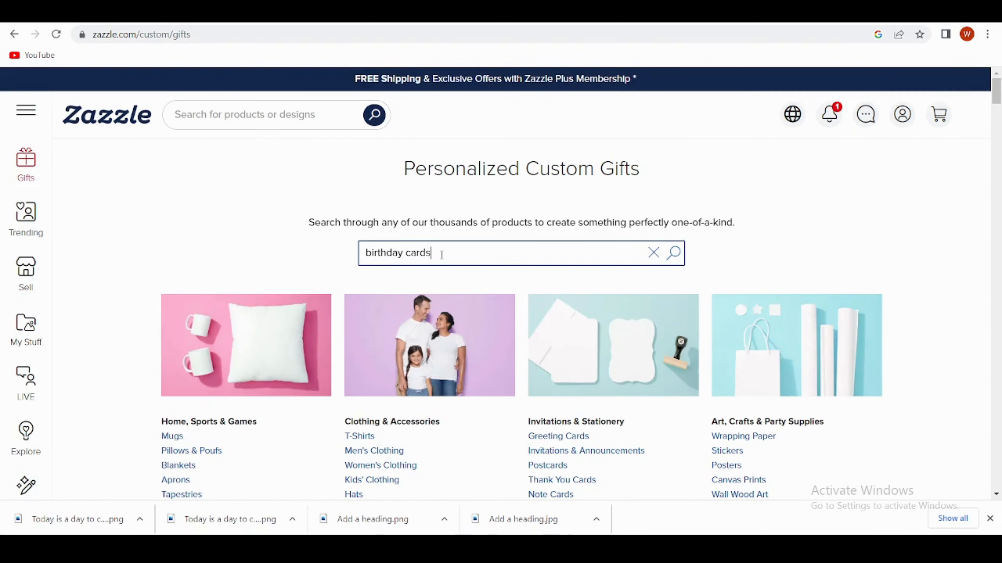
key(Return)
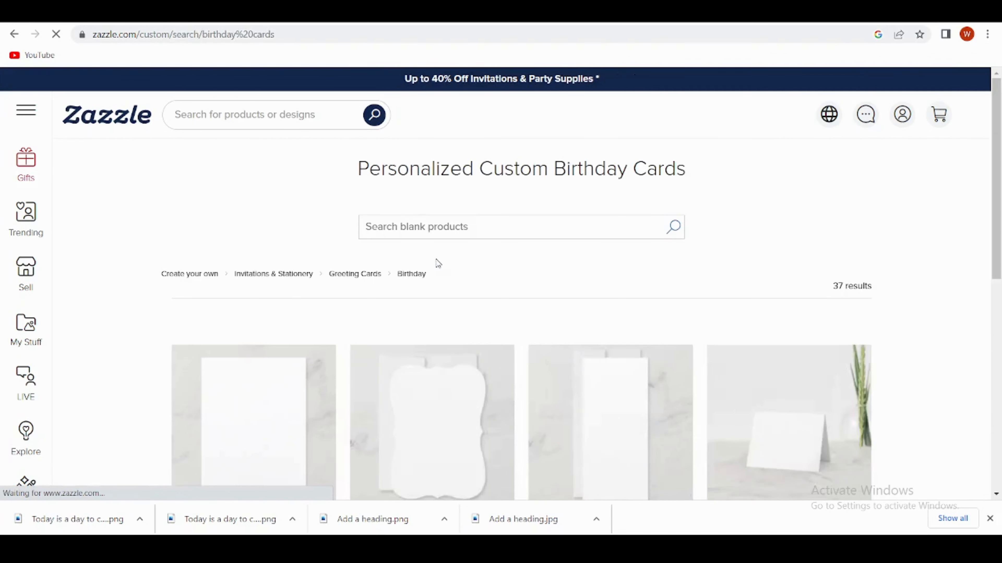
Open the blank 5.25" x 5.25" Flat Card from the birthday card products and start customizing its design.
scroll(470, 327, down, 5)
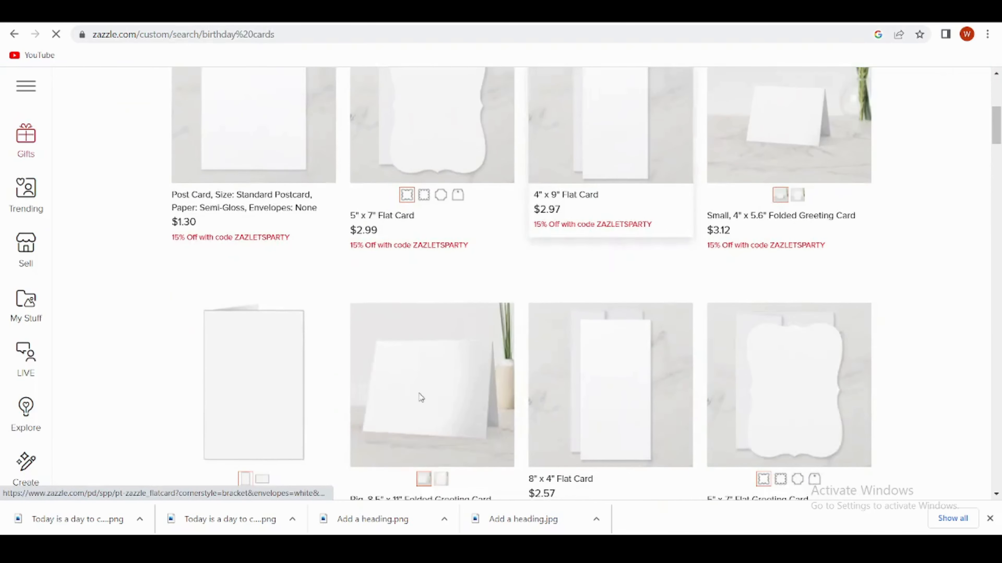
scroll(520, 377, down, 4)
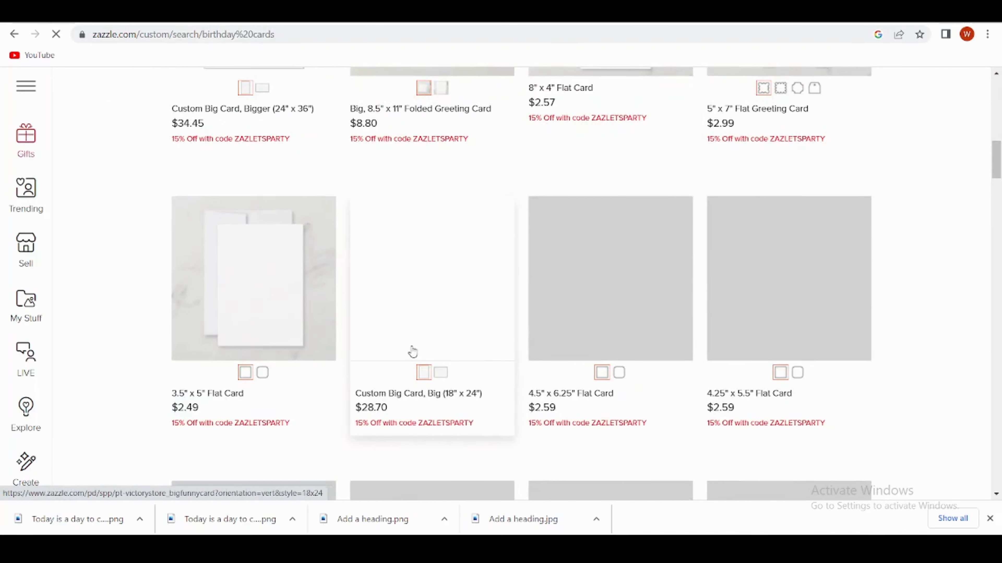
scroll(445, 433, down, 3)
scroll(446, 434, down, 3)
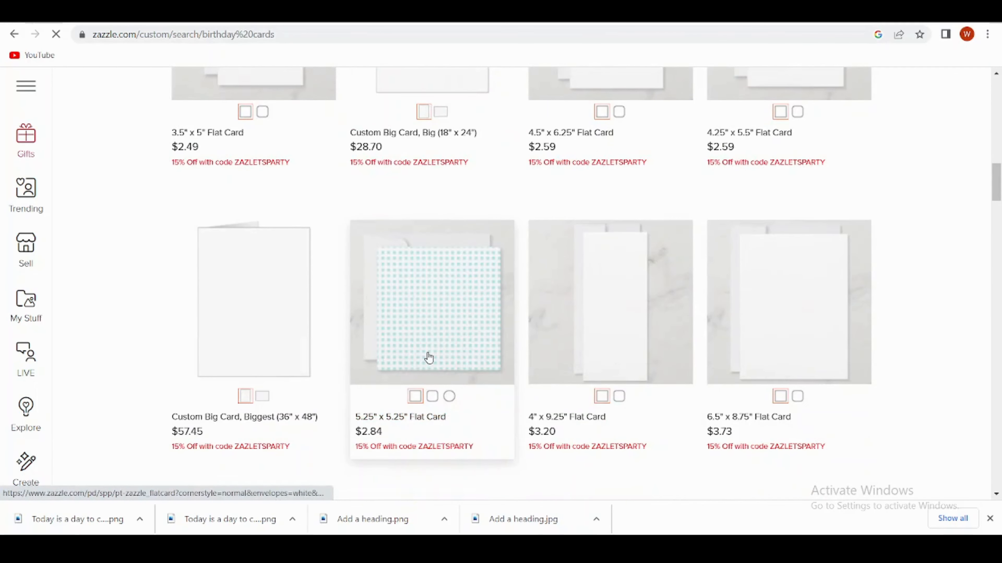
click(428, 357)
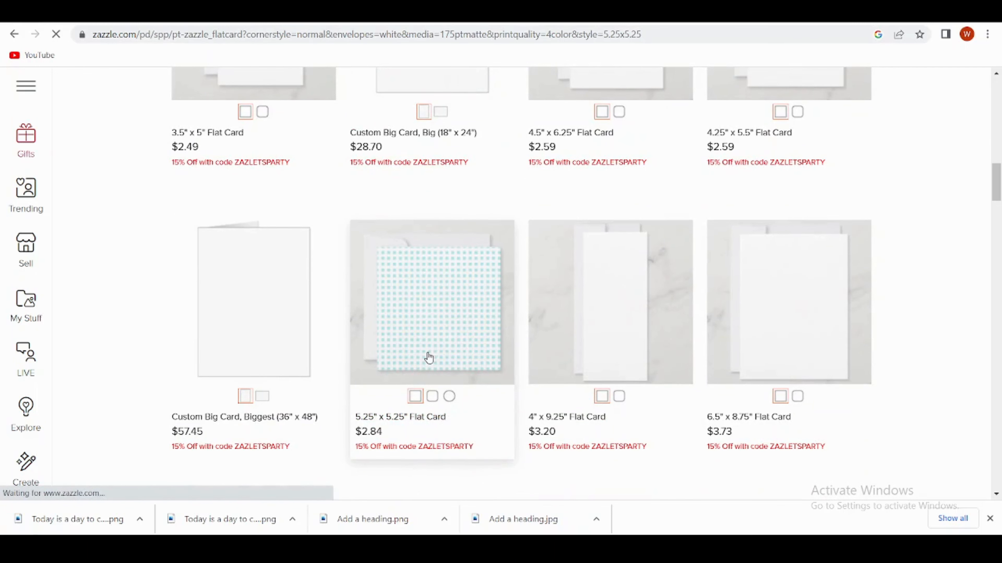
scroll(428, 357, down, 3)
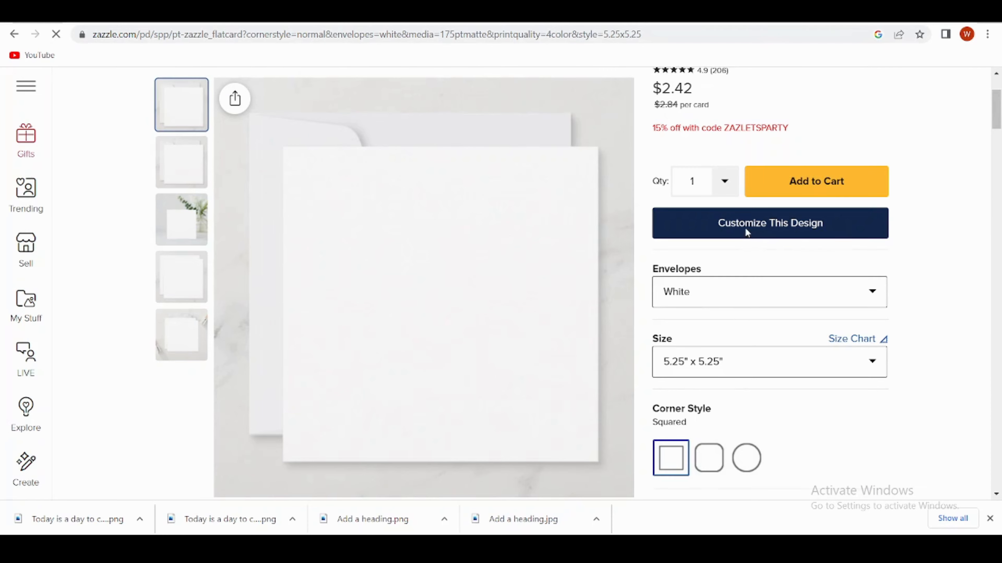
click(746, 232)
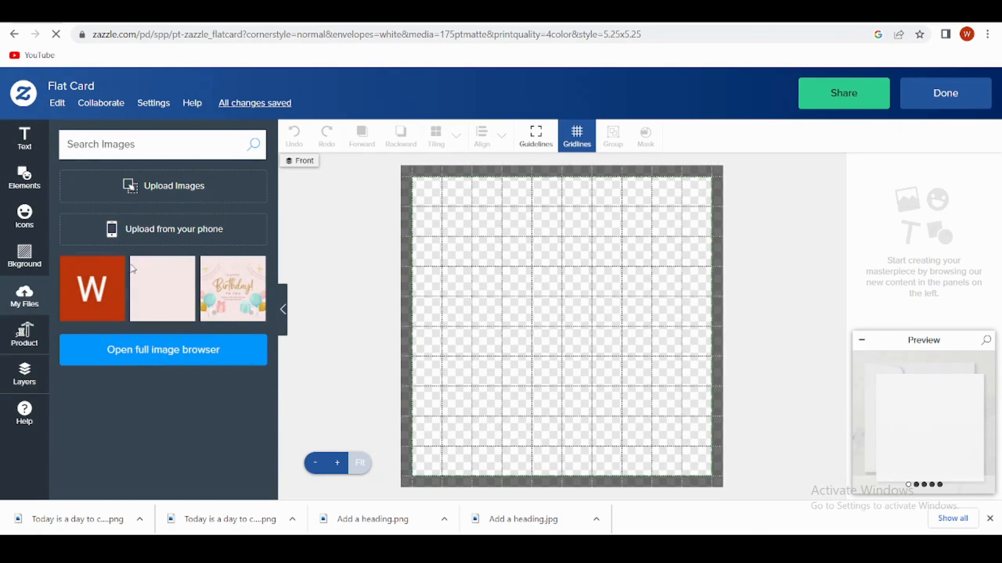
Upload the "Happy Birthday" page PNG from New folder on drive D as the card's front image.
click(161, 193)
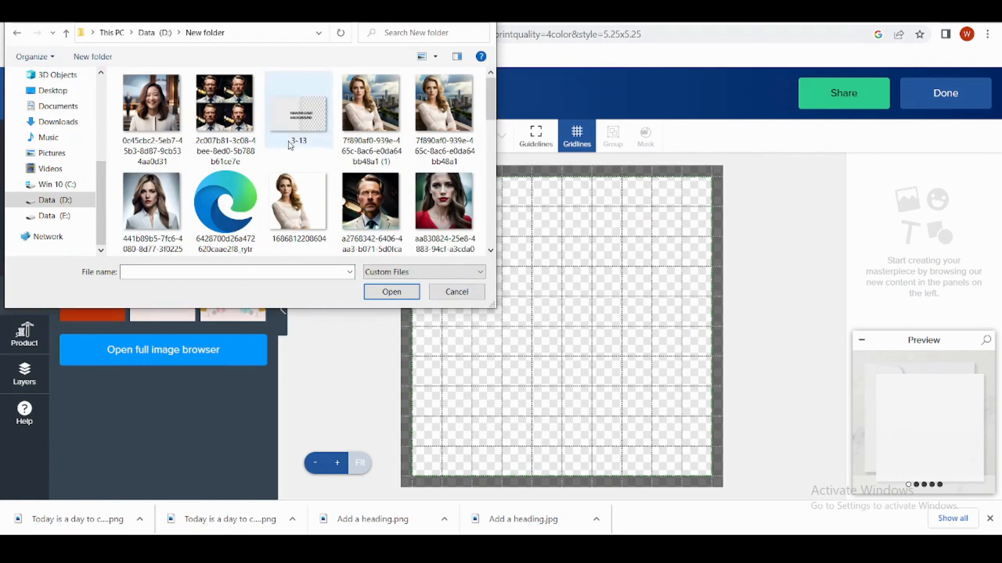
scroll(311, 168, down, 8)
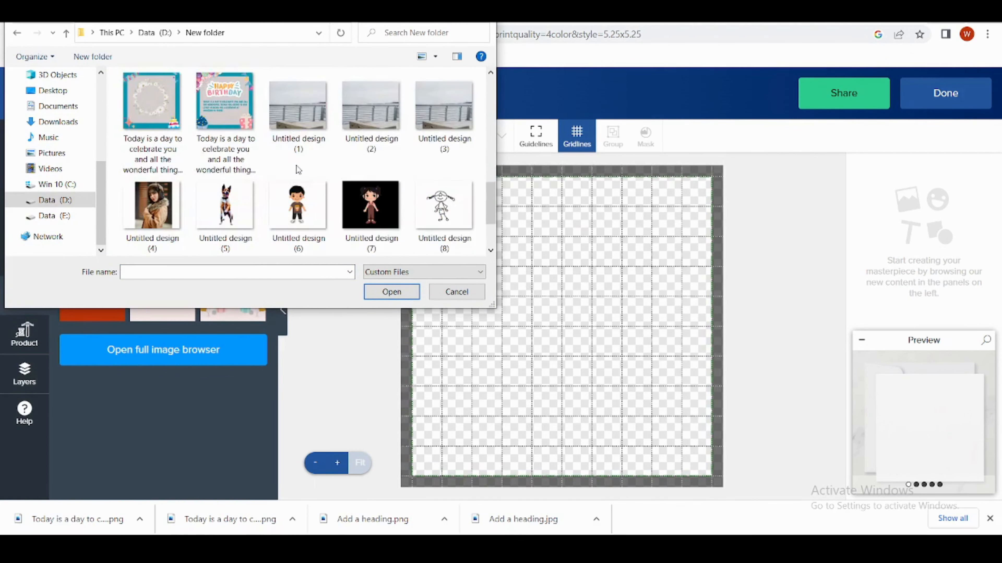
click(234, 110)
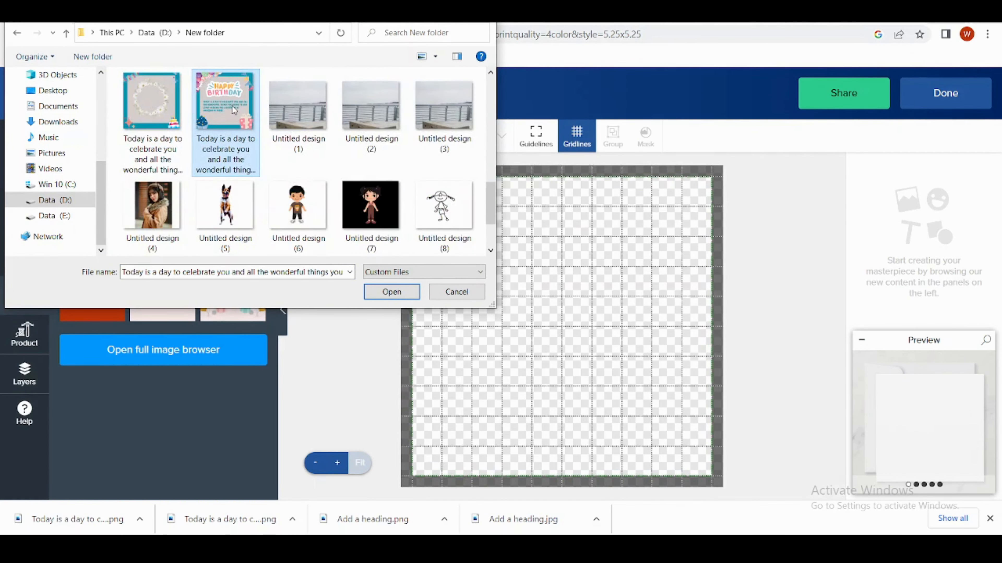
click(375, 291)
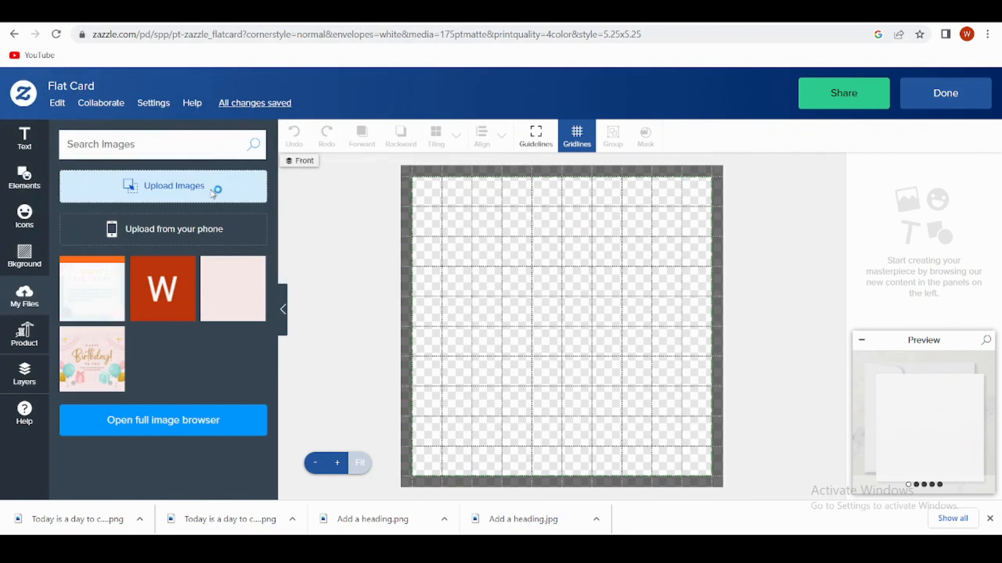
Upload the second card page PNG with the daisy wreath from the same folder to the image files.
click(213, 190)
scroll(228, 176, down, 3)
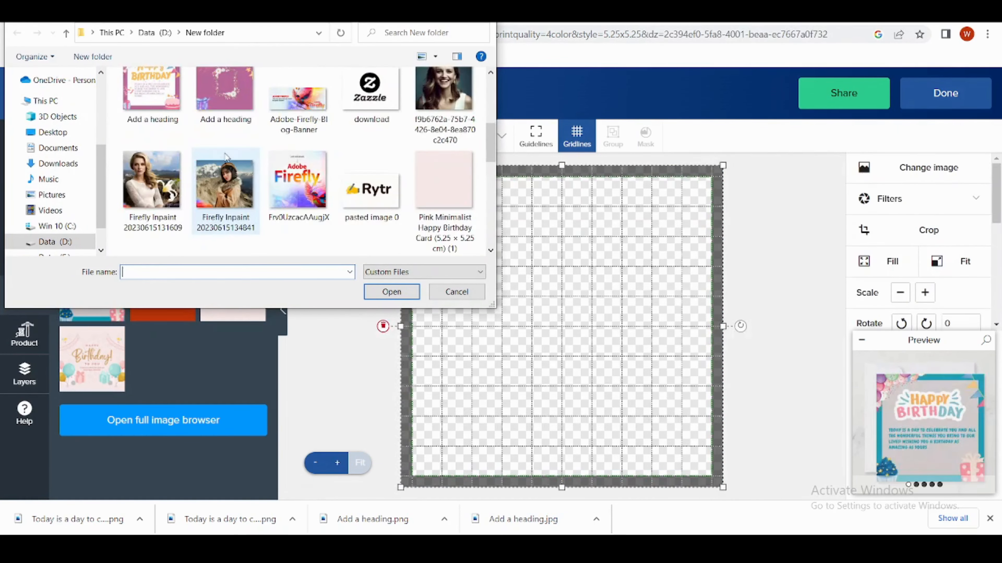
scroll(255, 157, down, 2)
click(170, 189)
click(390, 292)
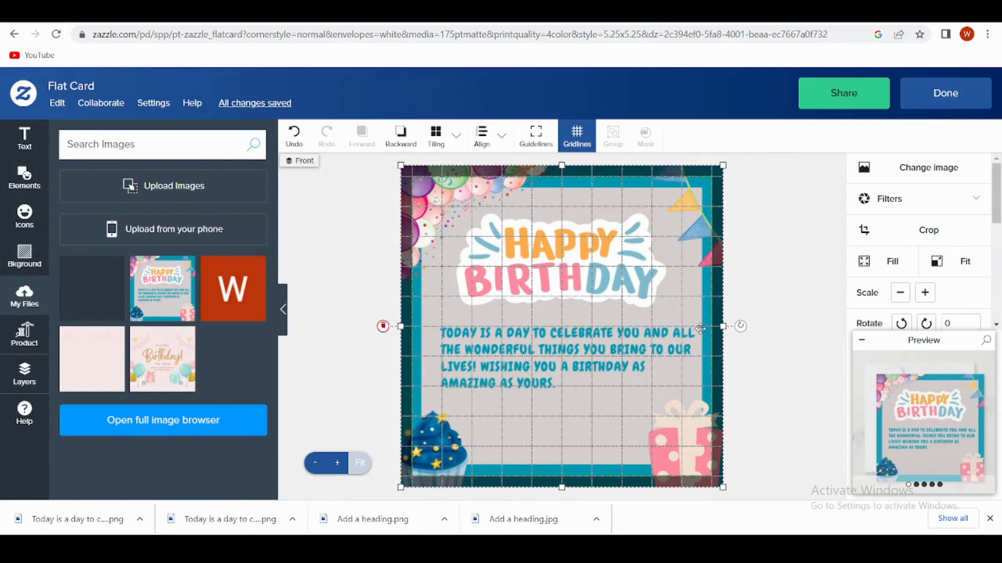
click(159, 312)
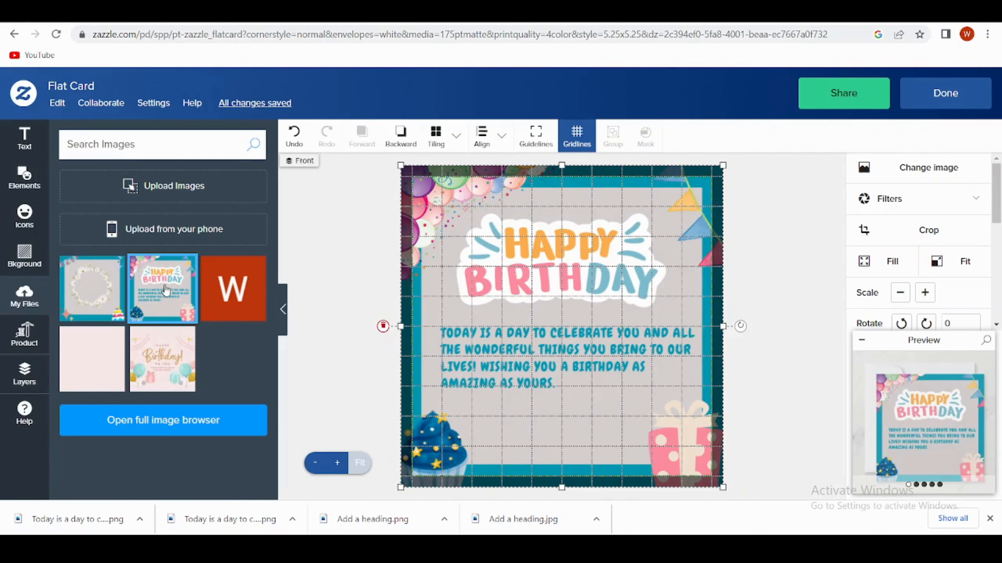
Finish the front, proceed to sell the card, and return to the blank back to fill it with the daisy-wreath image.
click(940, 101)
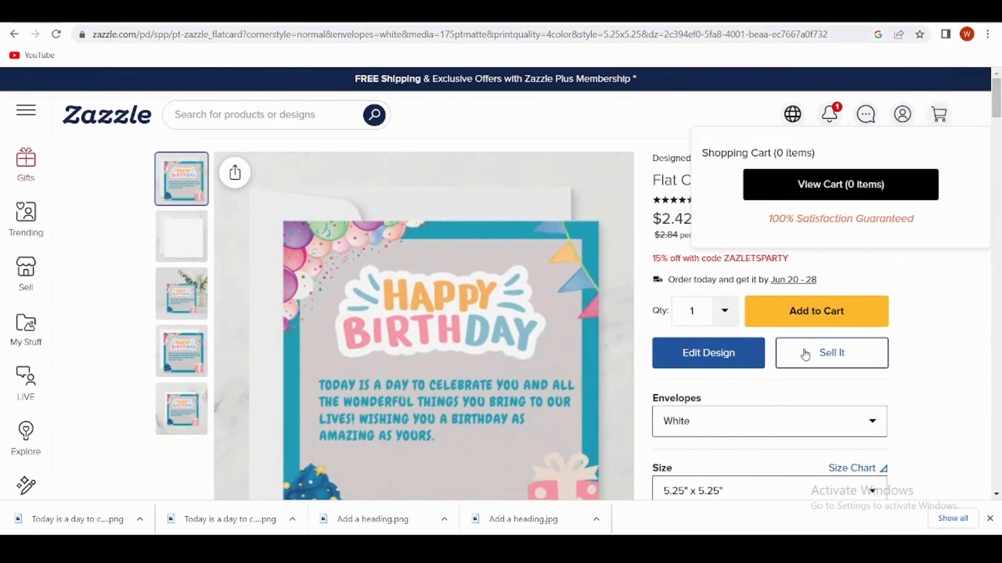
click(830, 353)
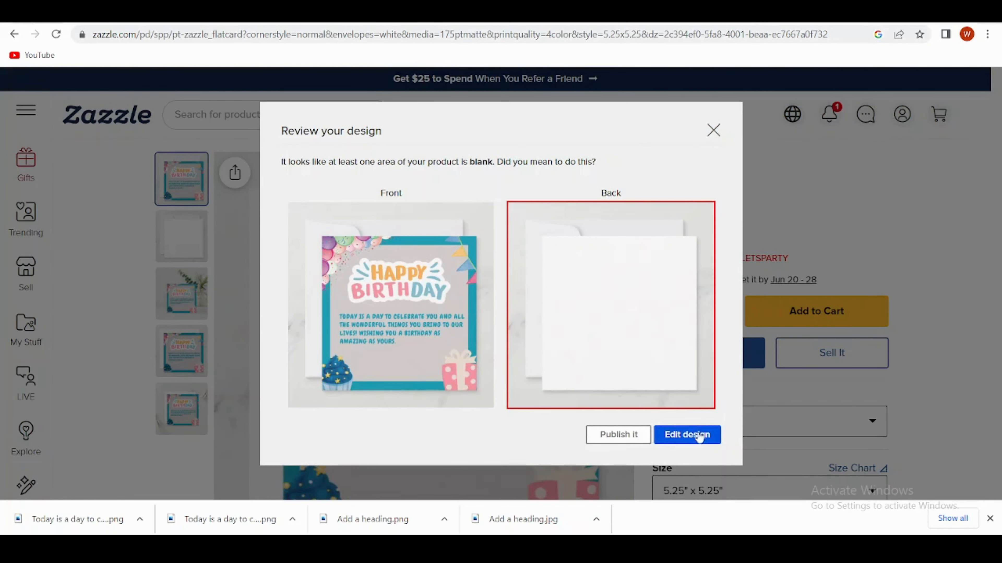
click(687, 435)
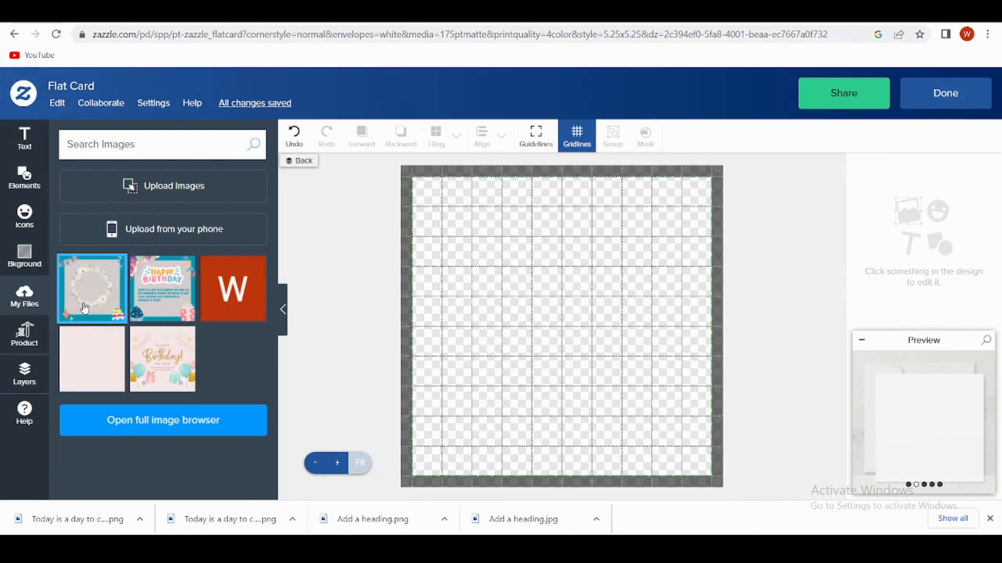
click(84, 307)
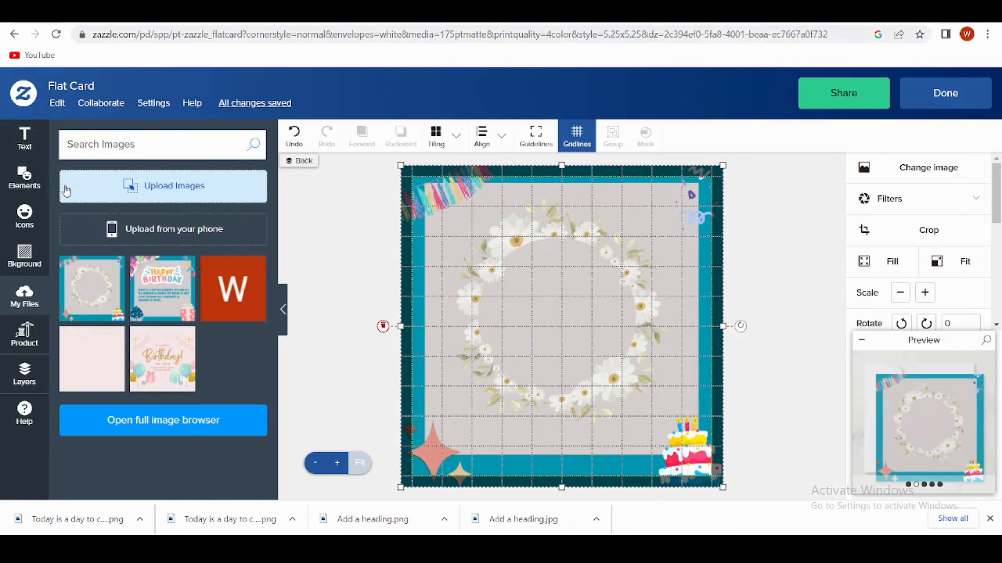
Add the text "Add photo" to the card's back, shrink it to about size 28.4 and place it inside the daisy wreath.
click(22, 142)
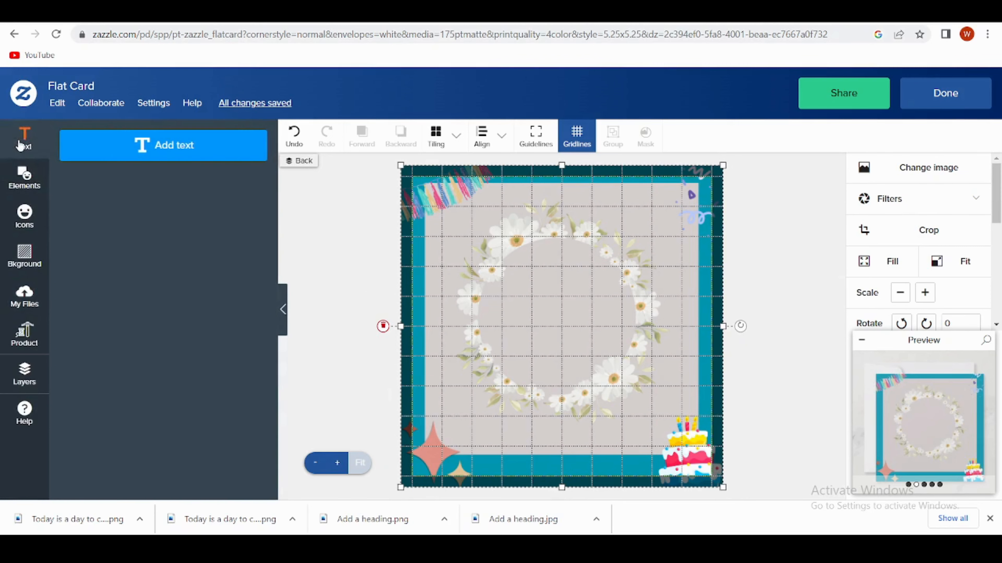
click(125, 149)
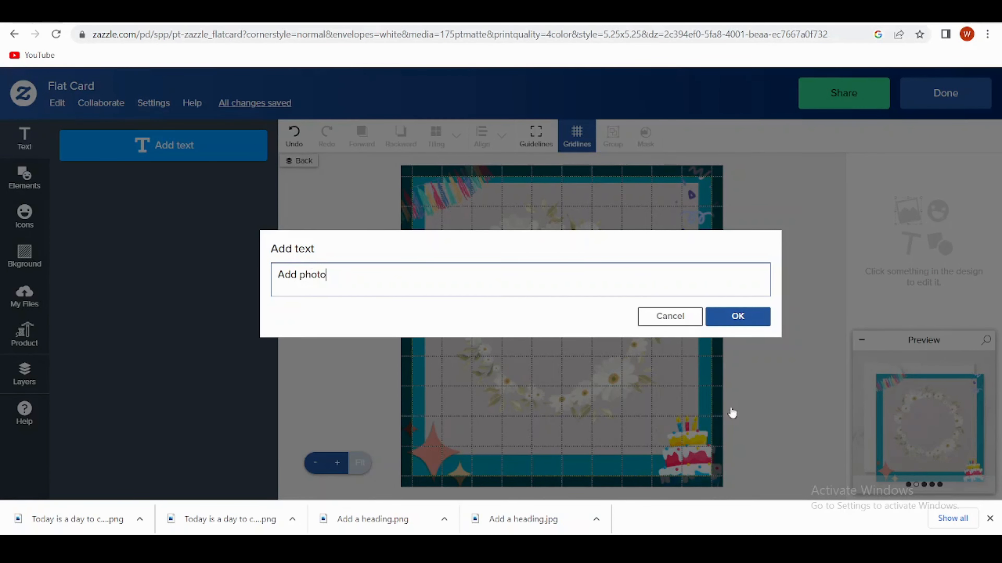
click(737, 316)
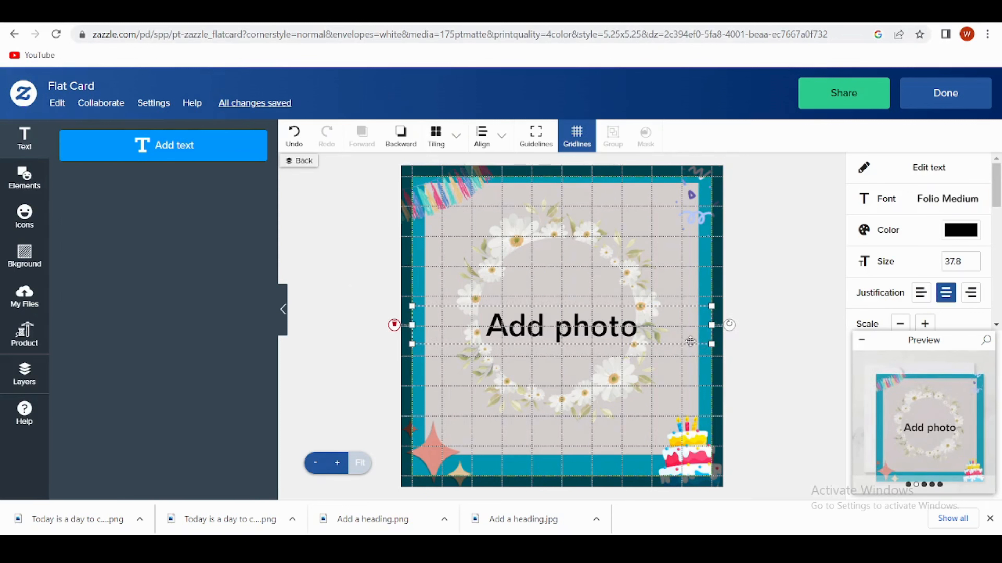
drag(711, 325, 618, 307)
click(572, 328)
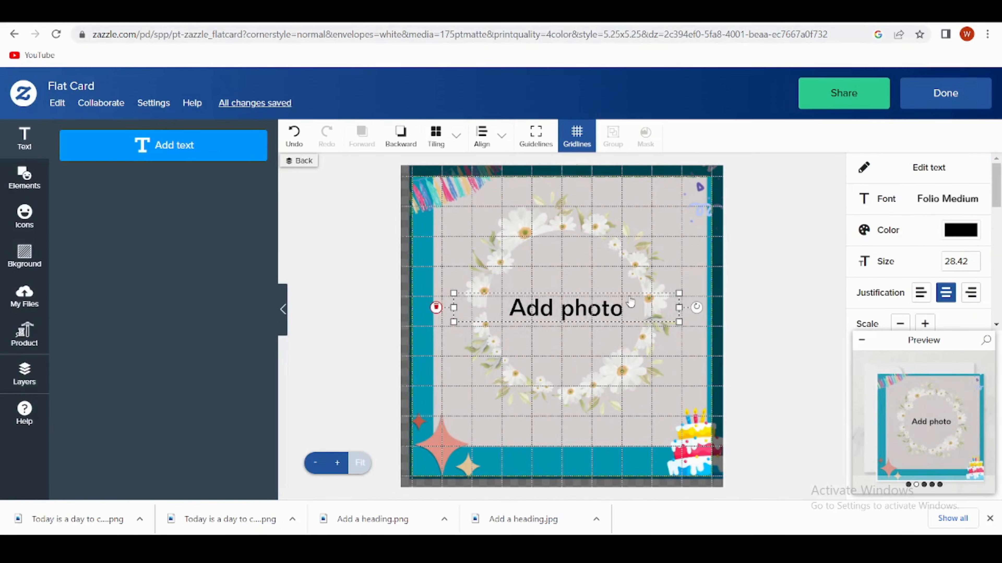
click(319, 213)
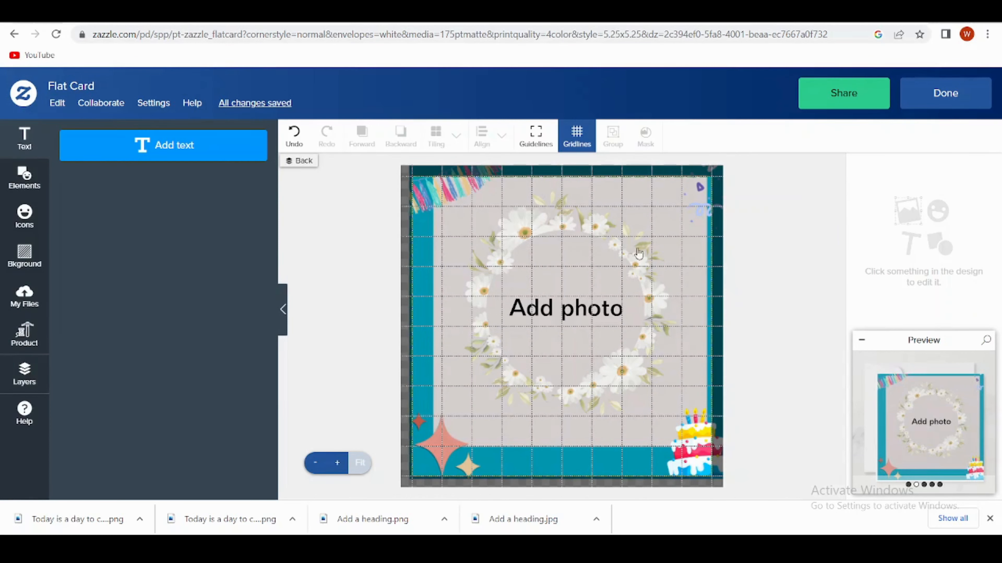
Turn on the guidelines and look through the available elements, icons and backgrounds.
click(531, 142)
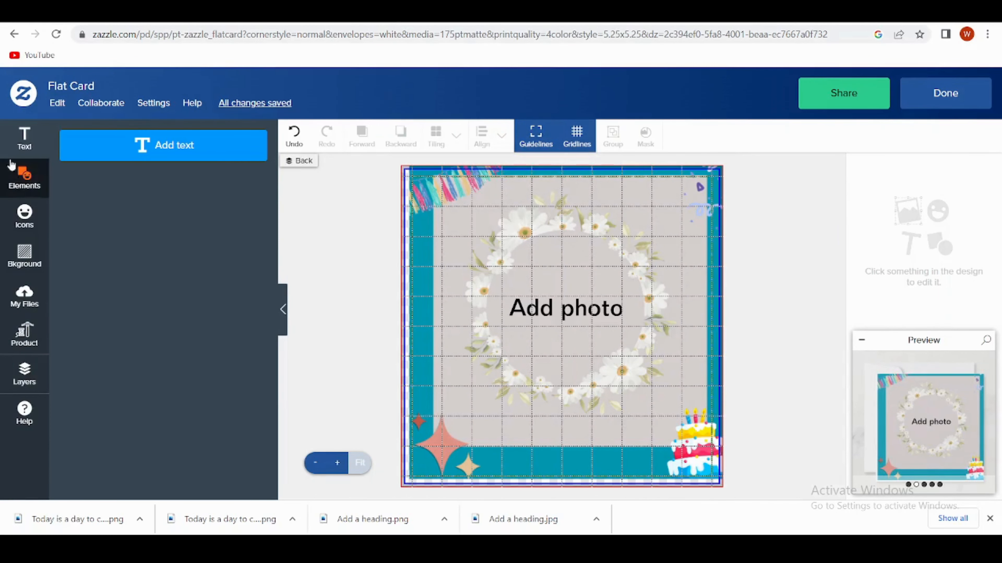
click(24, 177)
click(25, 213)
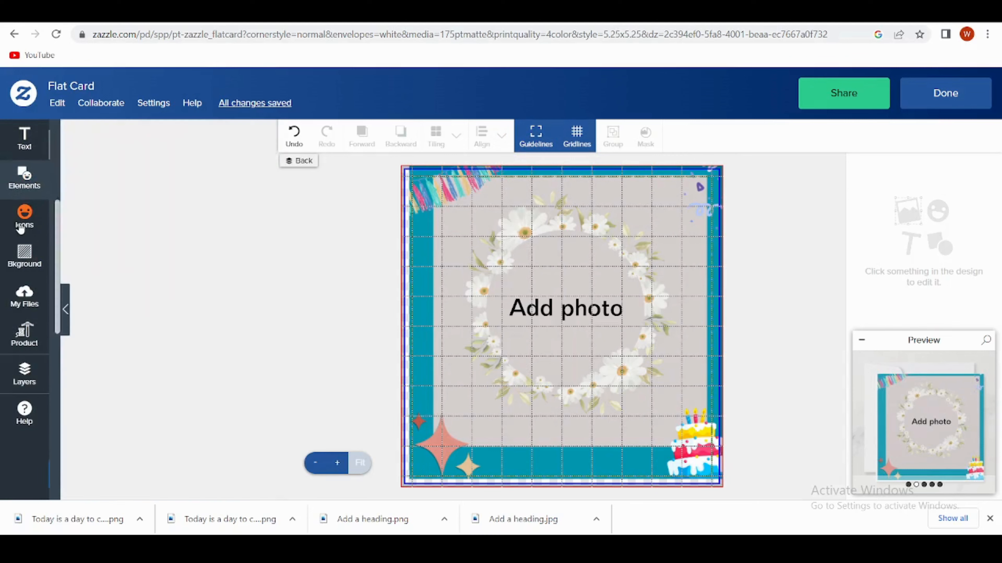
click(16, 257)
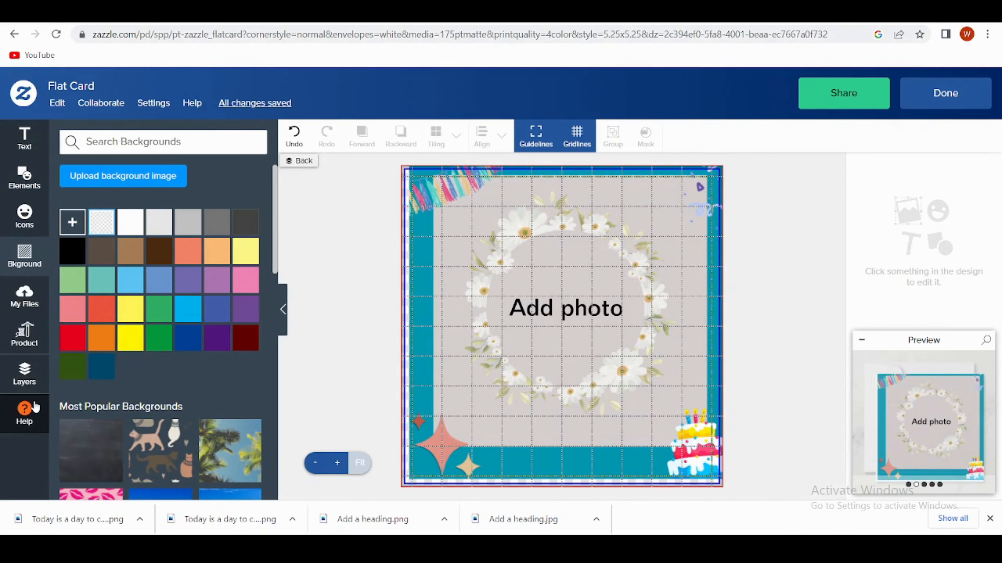
scroll(180, 445, down, 5)
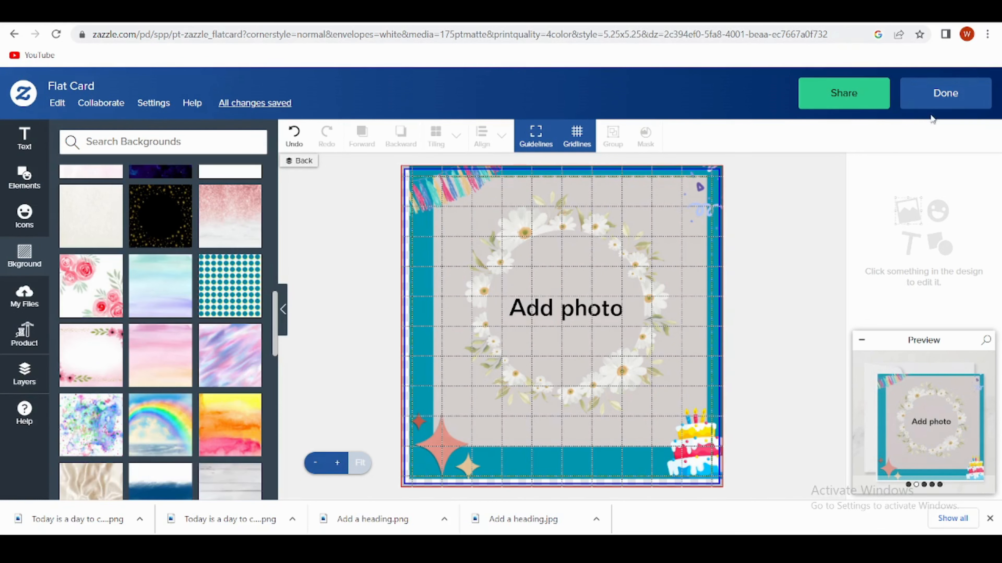
Finish the two-sided card design and open its form for posting the product for sale.
click(946, 92)
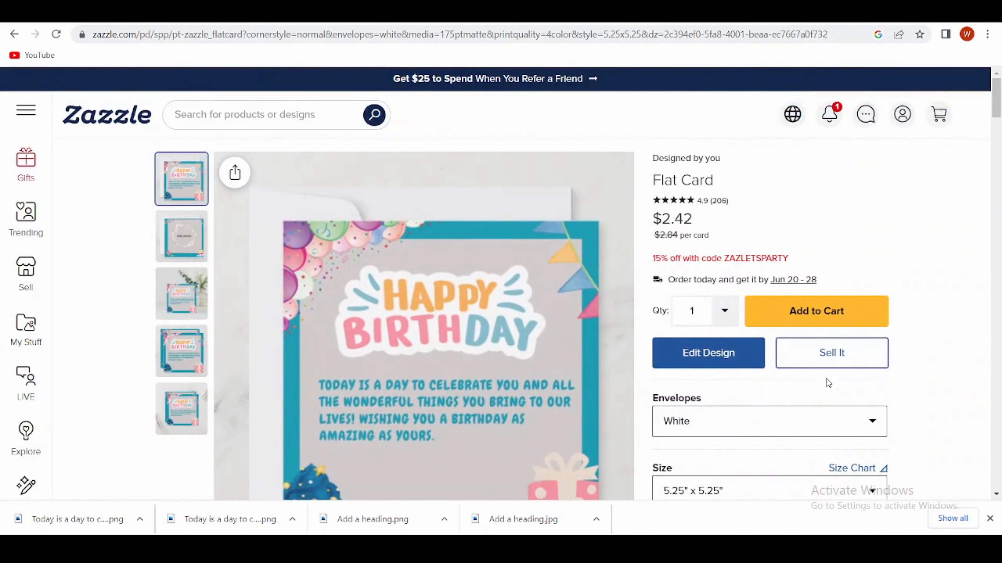
click(836, 369)
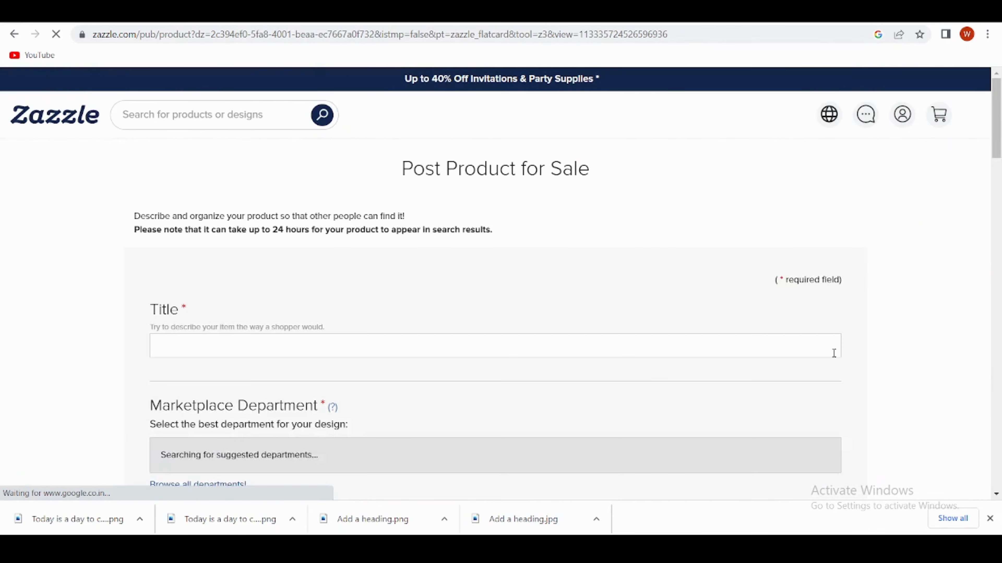
Set the marketplace department to Invitations & Stationery > Invitations & Announcements > Birthday > 1st Birthday.
scroll(416, 305, down, 1)
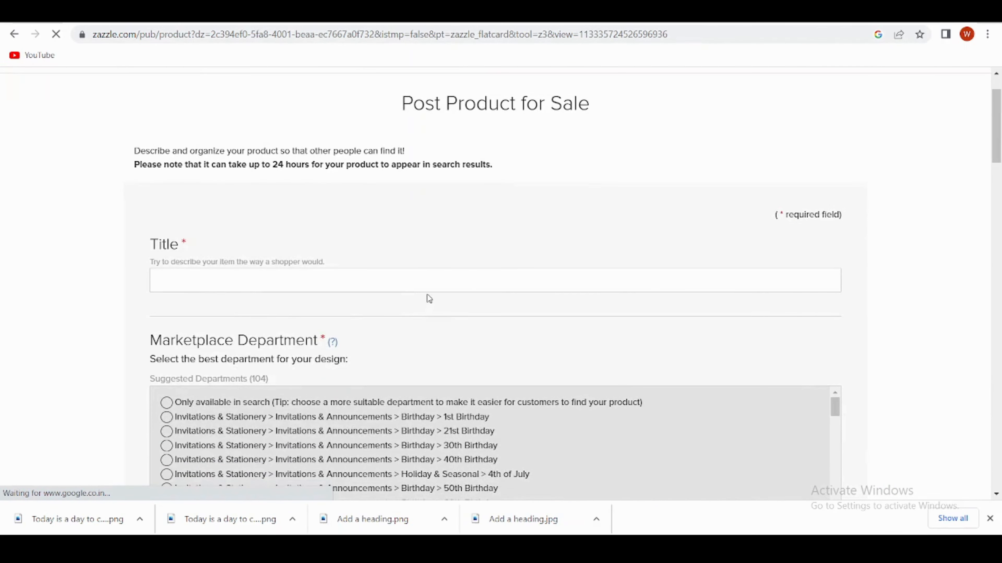
scroll(612, 285, down, 3)
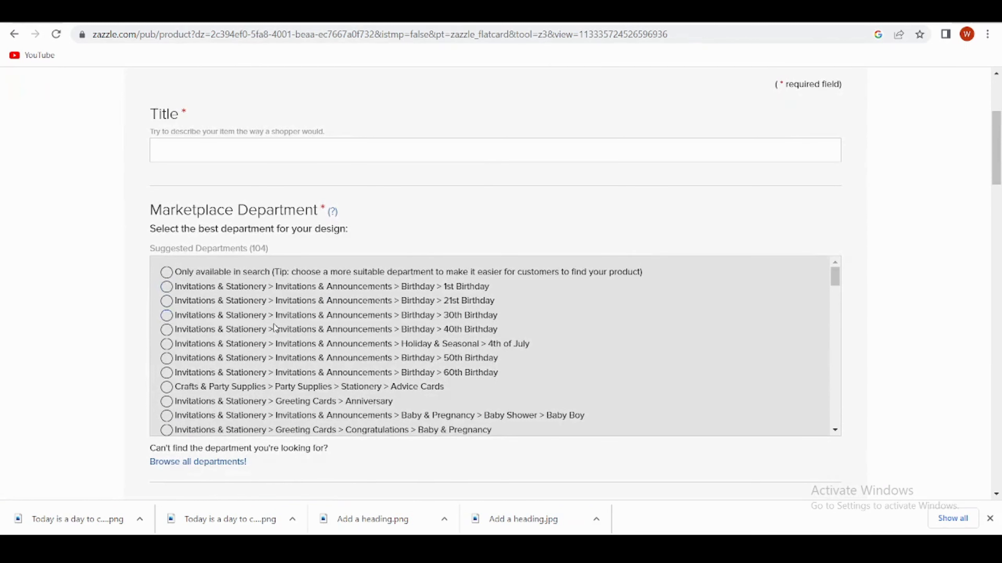
click(167, 359)
click(506, 287)
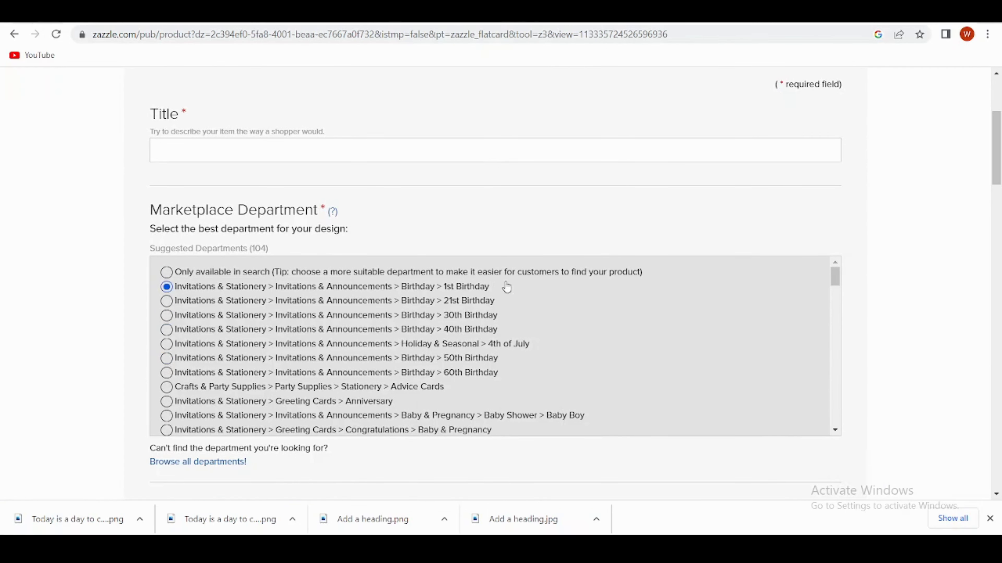
Look through the suggested marketplace departments for other categories that suit the card.
click(467, 300)
click(431, 315)
click(433, 331)
click(410, 402)
click(173, 374)
click(190, 402)
click(332, 388)
click(331, 418)
click(334, 434)
scroll(333, 434, down, 2)
click(329, 434)
click(317, 418)
scroll(290, 409, down, 6)
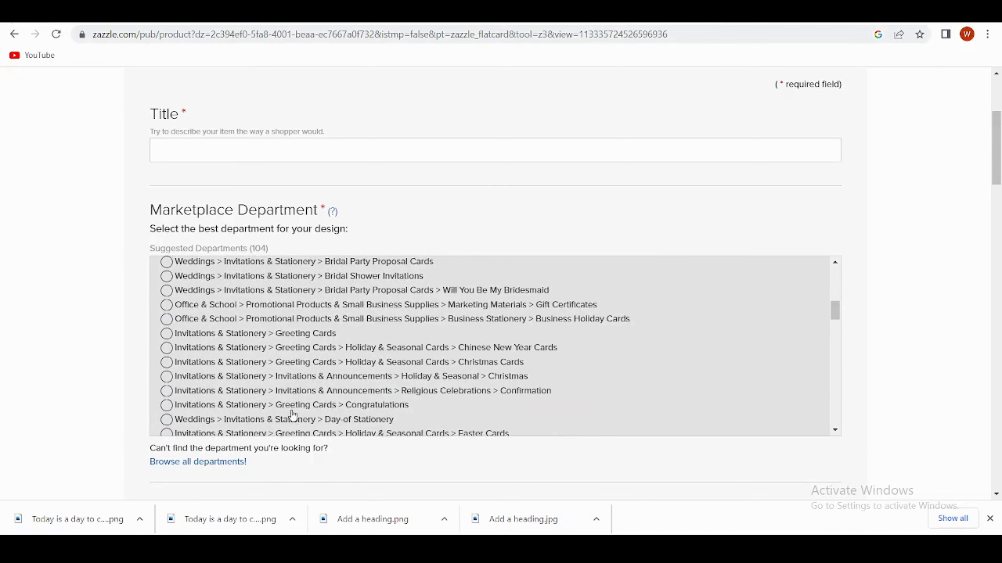
click(479, 433)
scroll(749, 396, down, 5)
Review the rest of the sale form: description, merchandising options, categories, tags, audience, visibility, royalty and the publishing agreement.
scroll(674, 400, down, 8)
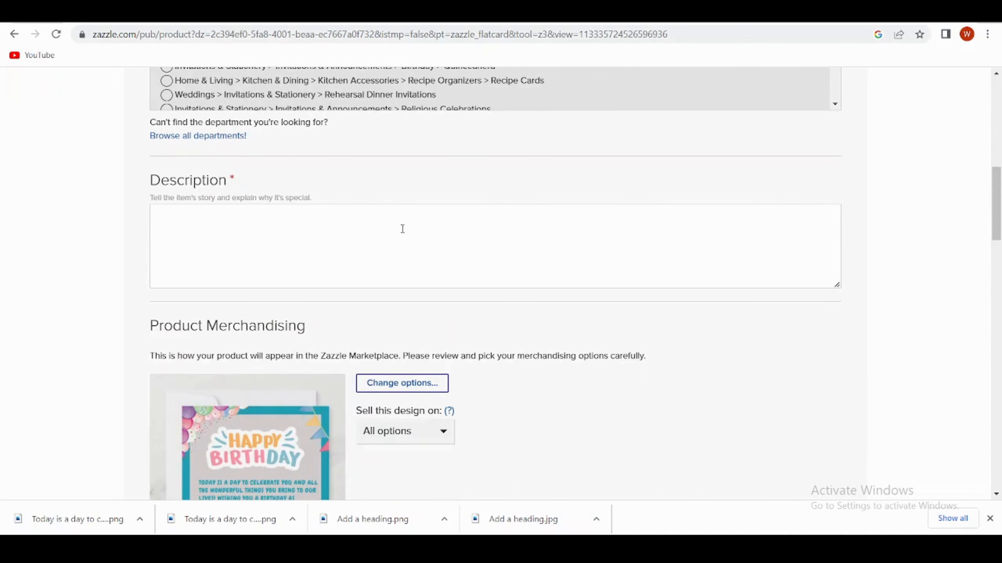
scroll(887, 233, down, 5)
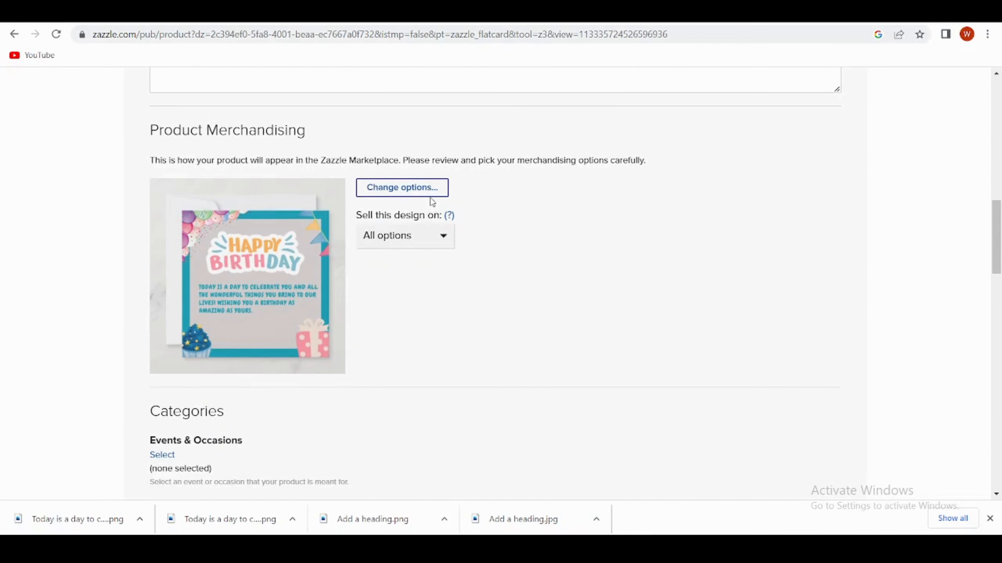
click(442, 235)
click(445, 256)
scroll(438, 328, down, 6)
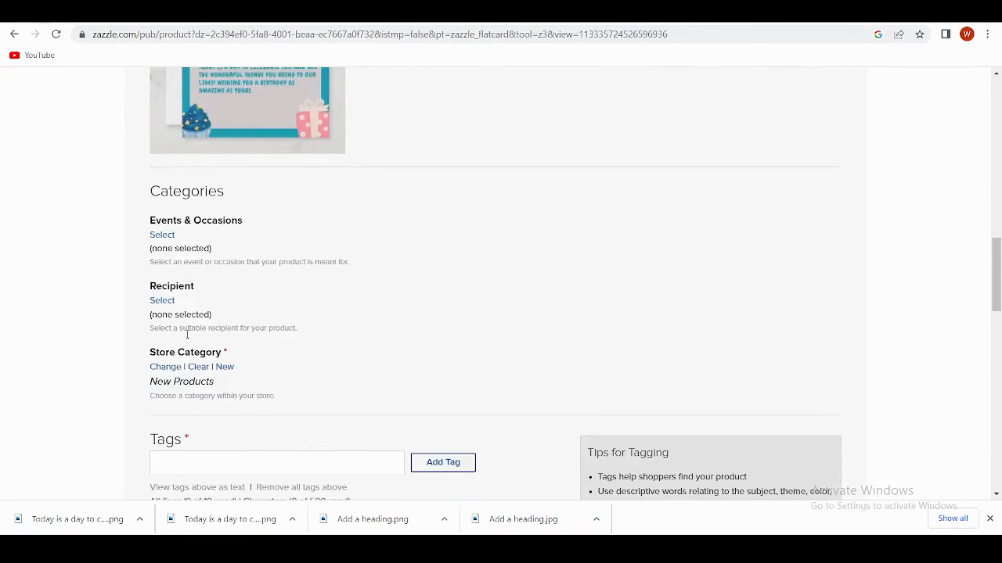
scroll(274, 346, down, 3)
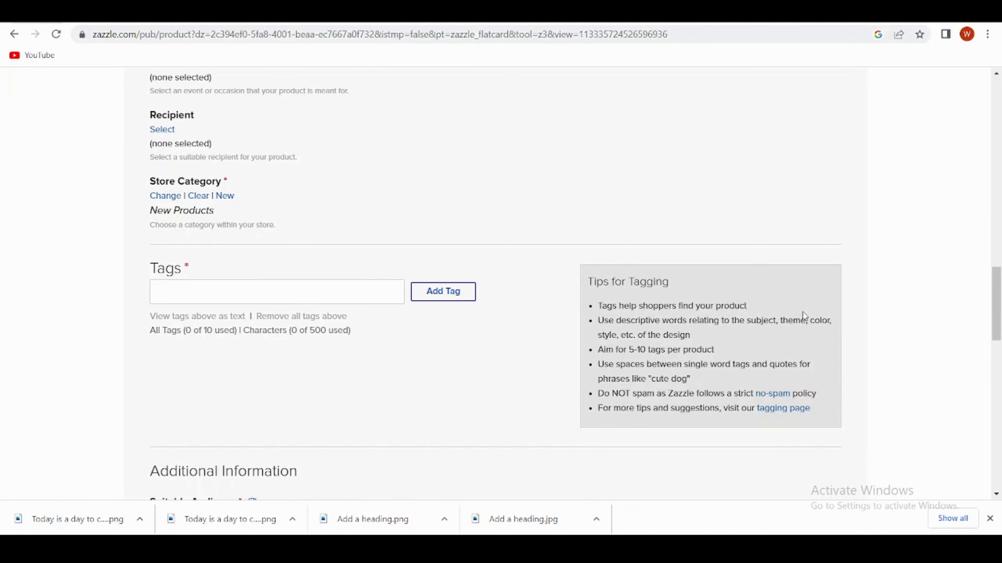
scroll(689, 391, down, 6)
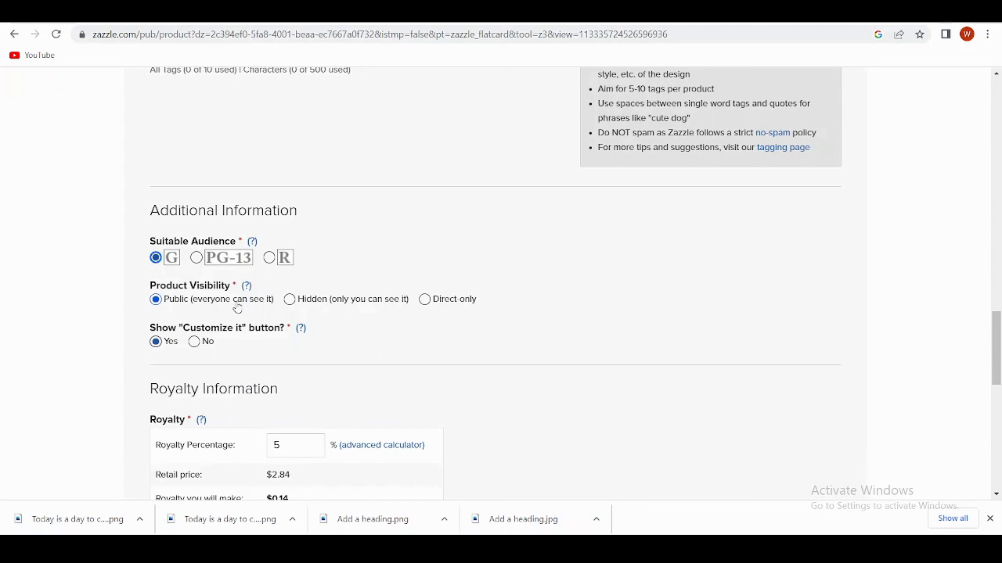
scroll(288, 349, down, 3)
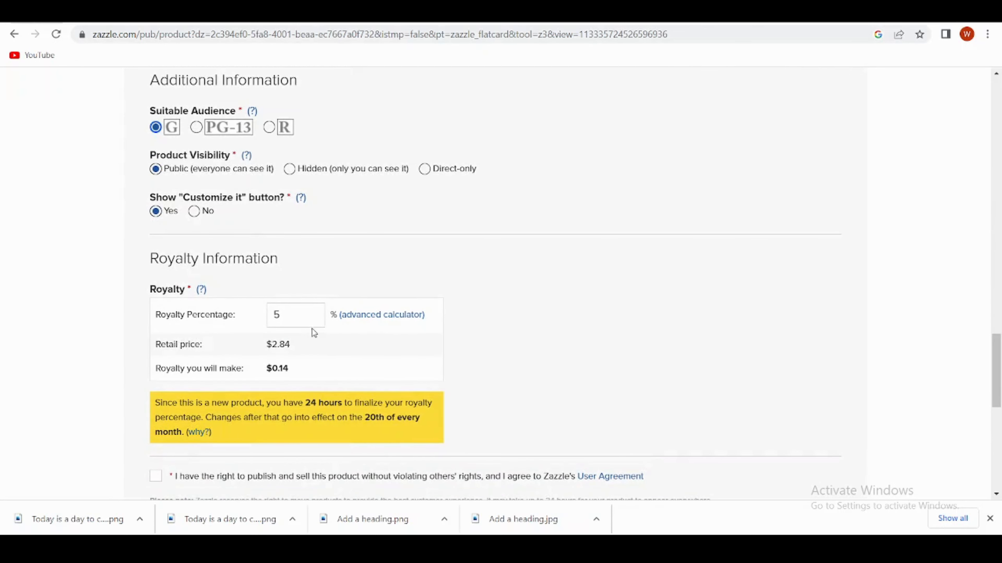
scroll(222, 379, down, 3)
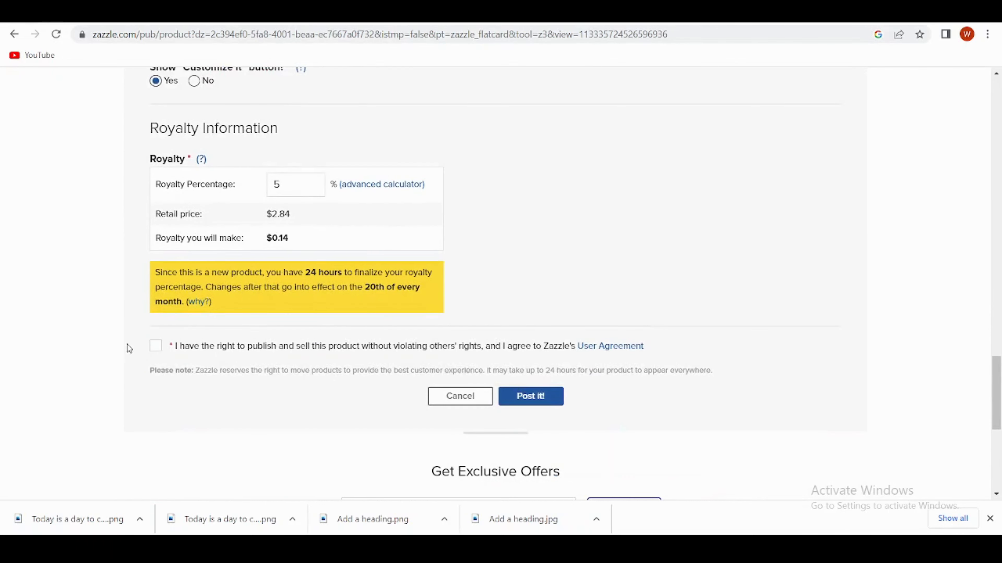